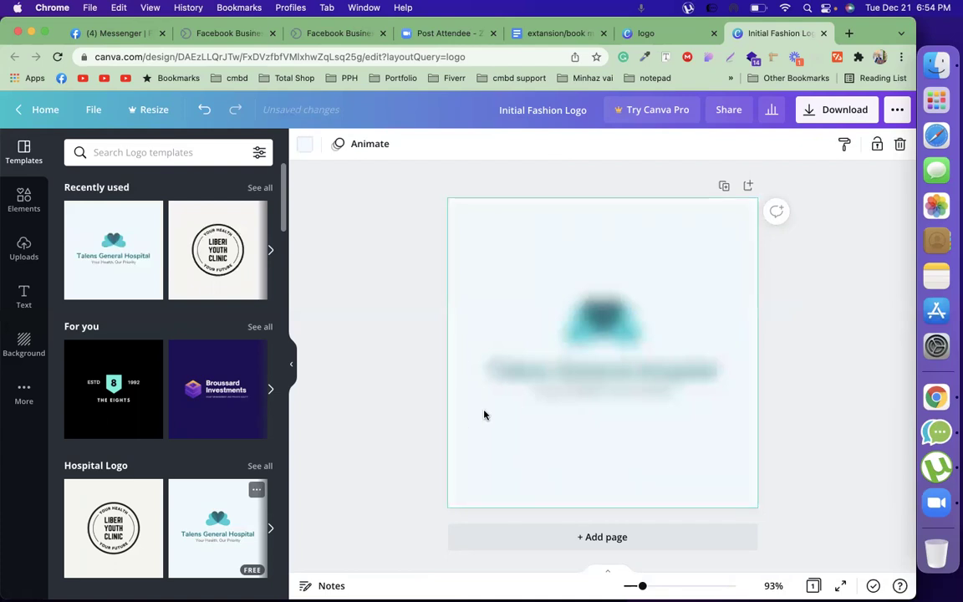
# Nudge the AB Robin name and tagline group right, then ungroup it
pyautogui.click(594, 357)
pyautogui.moveTo(594, 357); pyautogui.dragTo(653, 352)
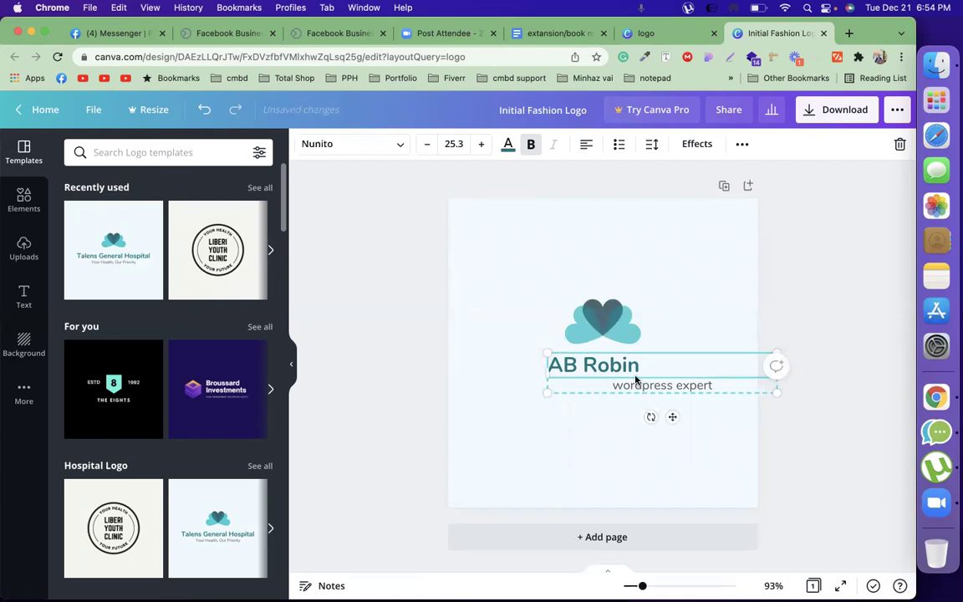
pyautogui.rightClick(637, 381)
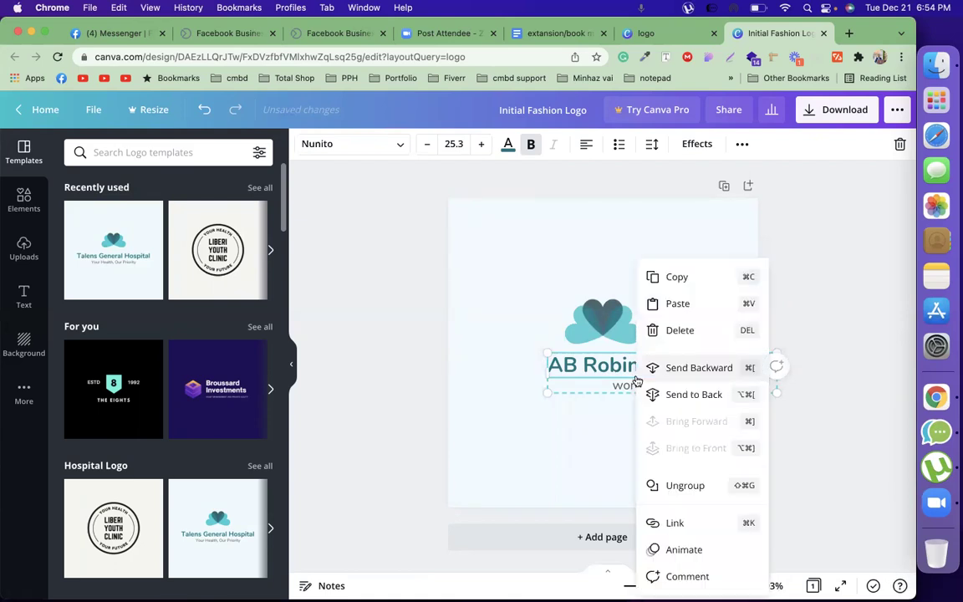
pyautogui.click(685, 483)
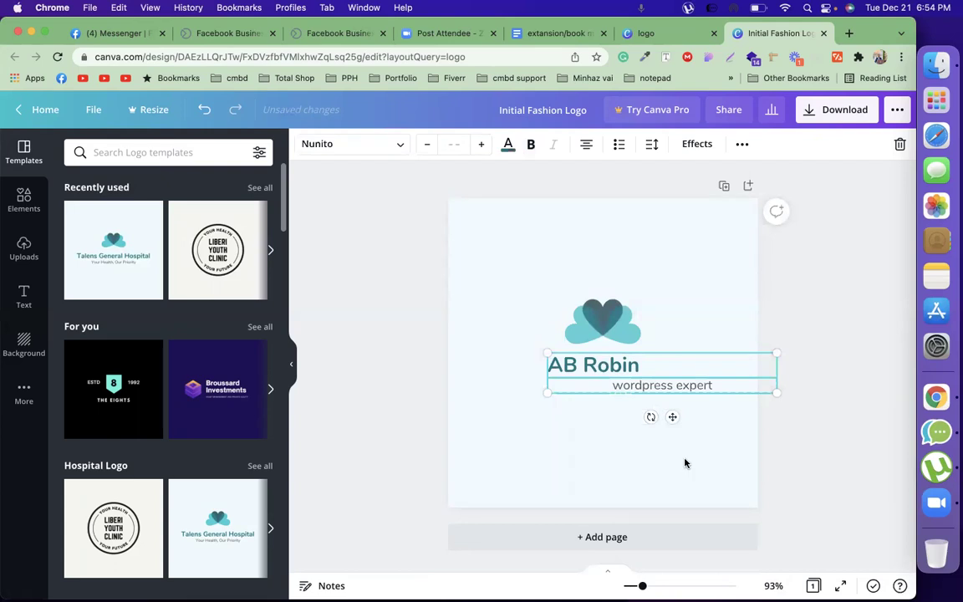
# Centre the 'wordpress expert' tagline on the page beneath the heart logo
pyautogui.click(790, 455)
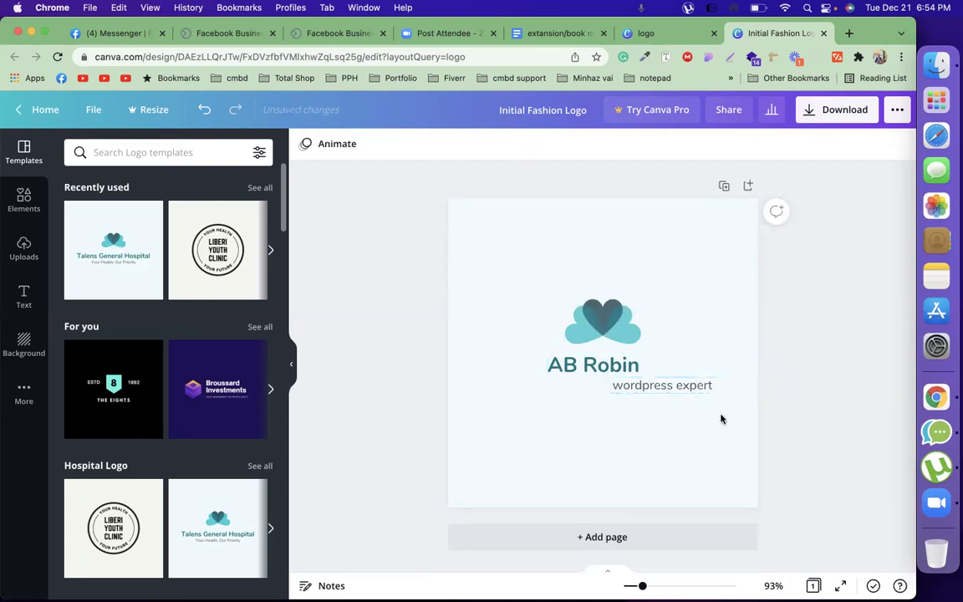
pyautogui.click(671, 386)
pyautogui.moveTo(672, 387); pyautogui.dragTo(628, 387)
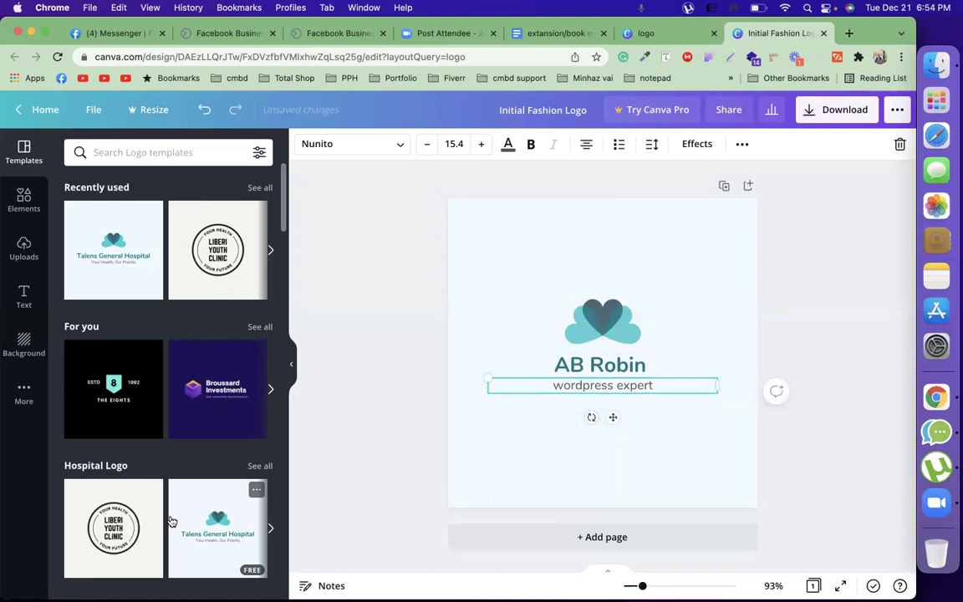
# Scroll down to the Fashion Logo templates and apply the second, floral circle design
pyautogui.scroll(-10, 173, 521)
pyautogui.scroll(-3, 170, 520)
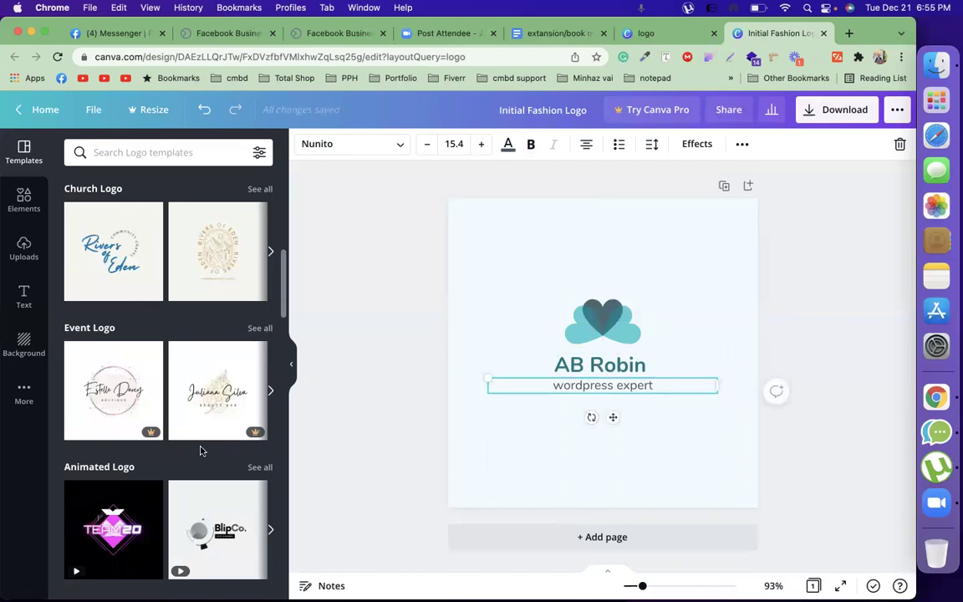
pyautogui.scroll(-3, 201, 452)
pyautogui.scroll(-2, 200, 451)
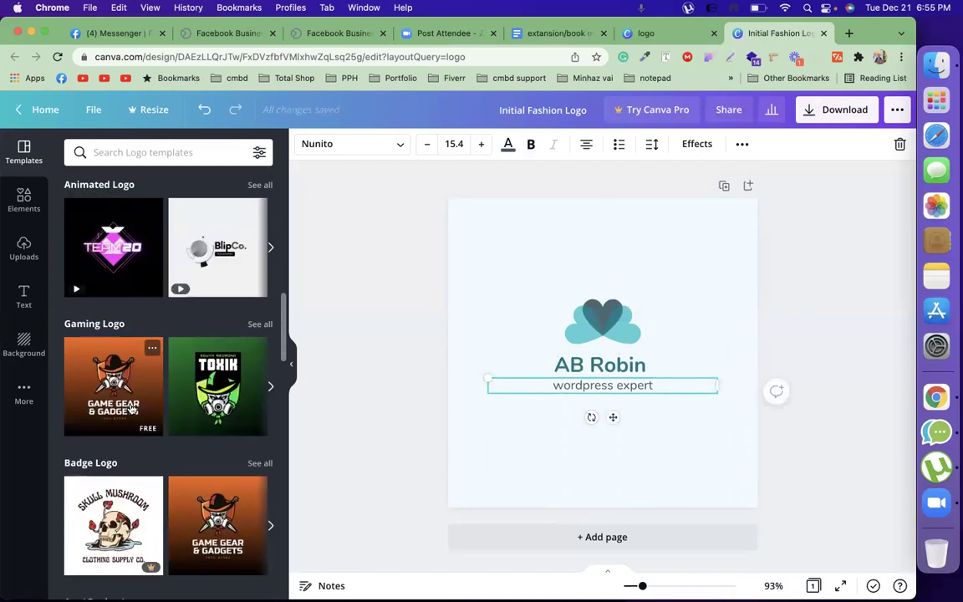
pyautogui.scroll(-2, 132, 407)
pyautogui.scroll(-2, 131, 407)
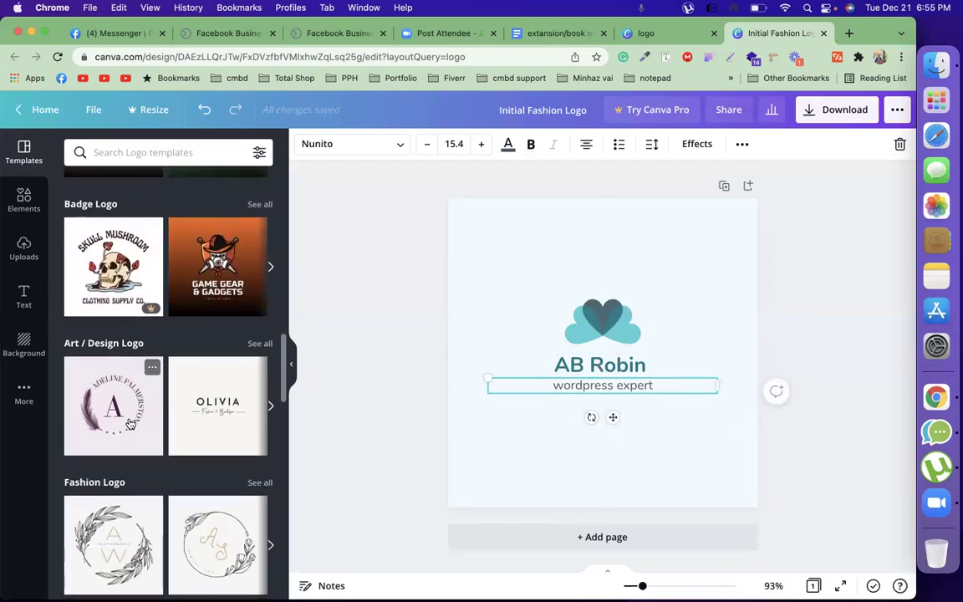
pyautogui.scroll(-2, 131, 424)
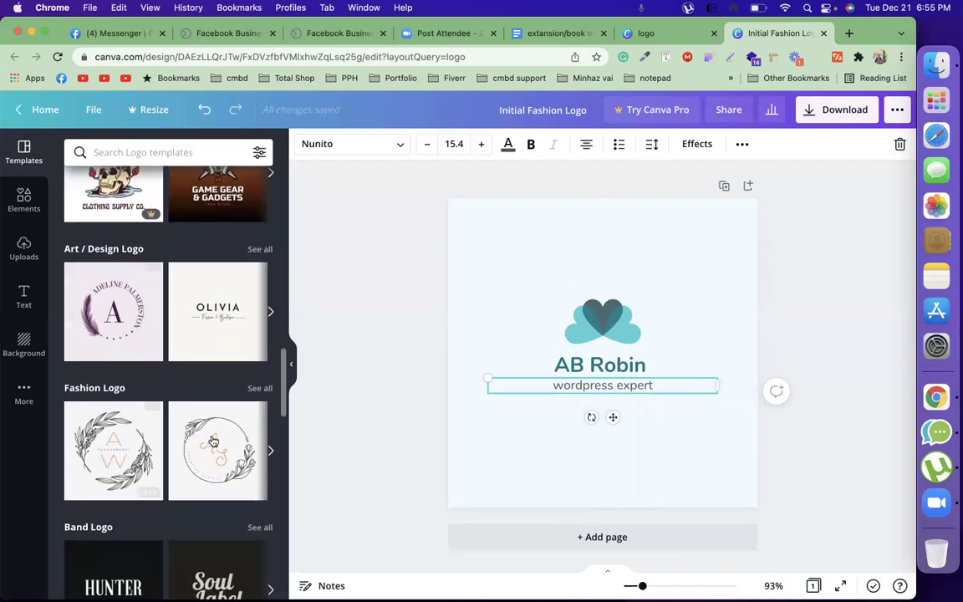
pyautogui.click(214, 441)
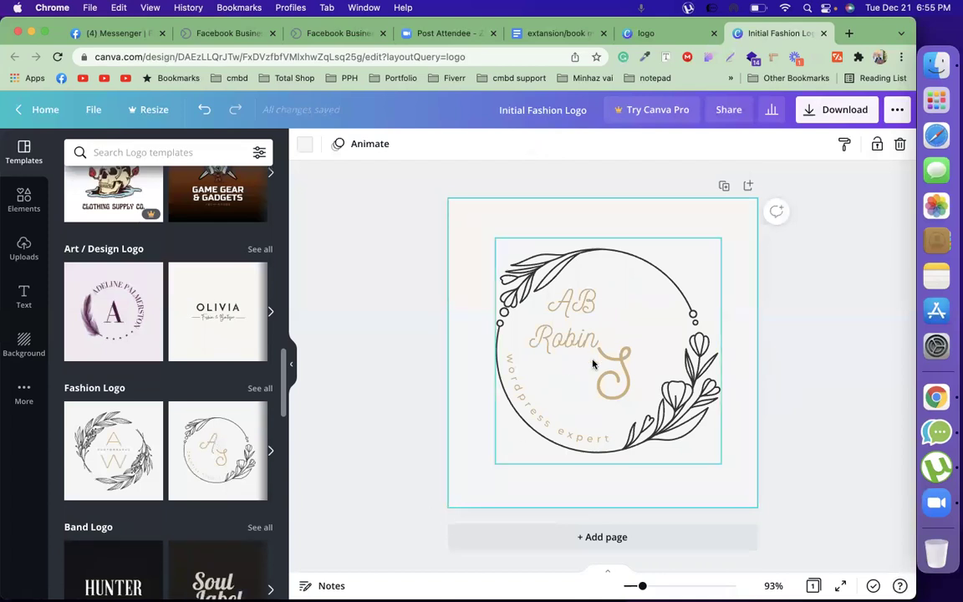
# Delete the decorative S and move AB Robin toward the page's centre line
pyautogui.click(617, 386)
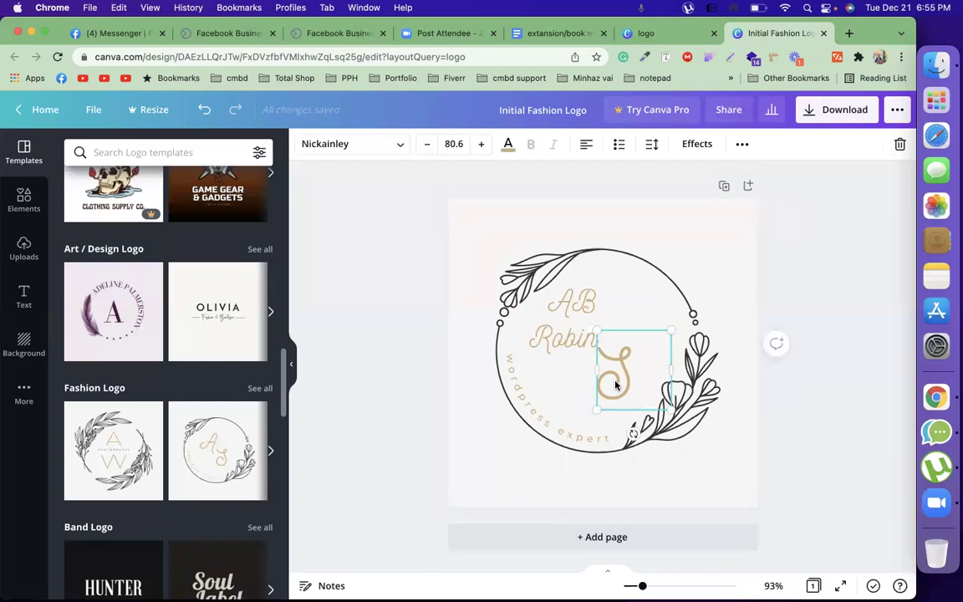
pyautogui.press('Delete')
pyautogui.moveTo(576, 344); pyautogui.dragTo(607, 366)
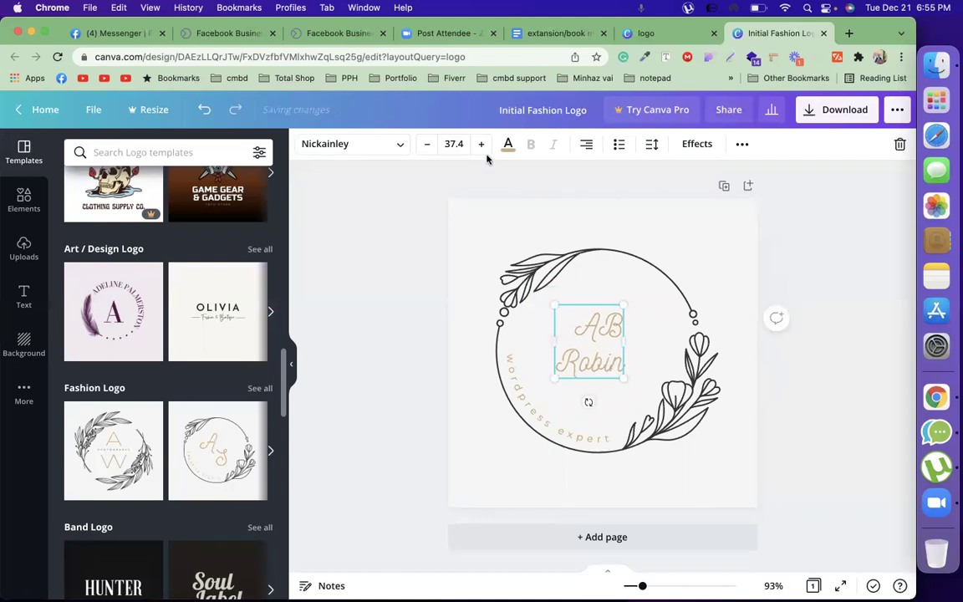
# Set AB Robin in Inknut Antiqua Black, widened, centre-aligned and placed mid-circle
pyautogui.click(366, 147)
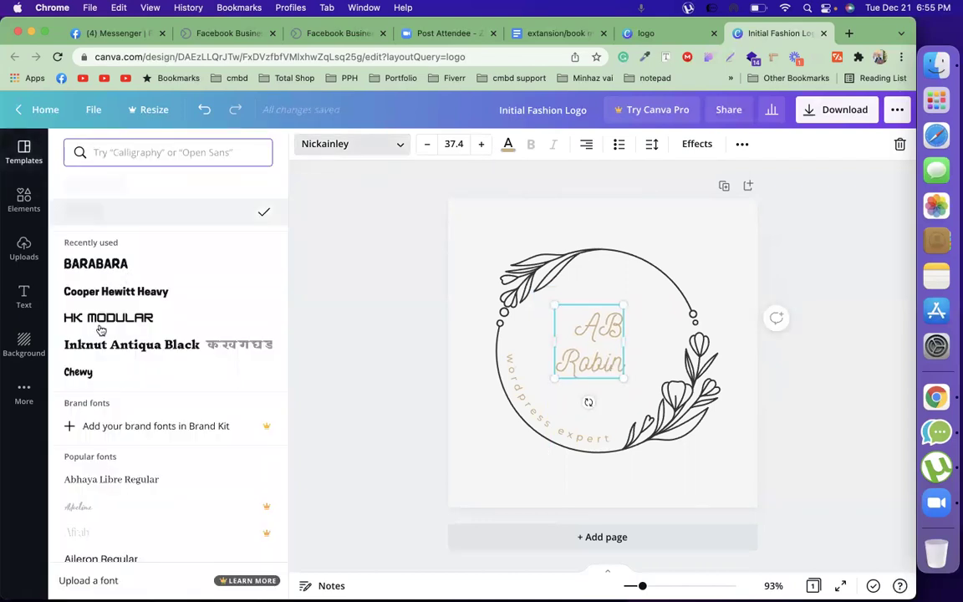
pyautogui.click(111, 354)
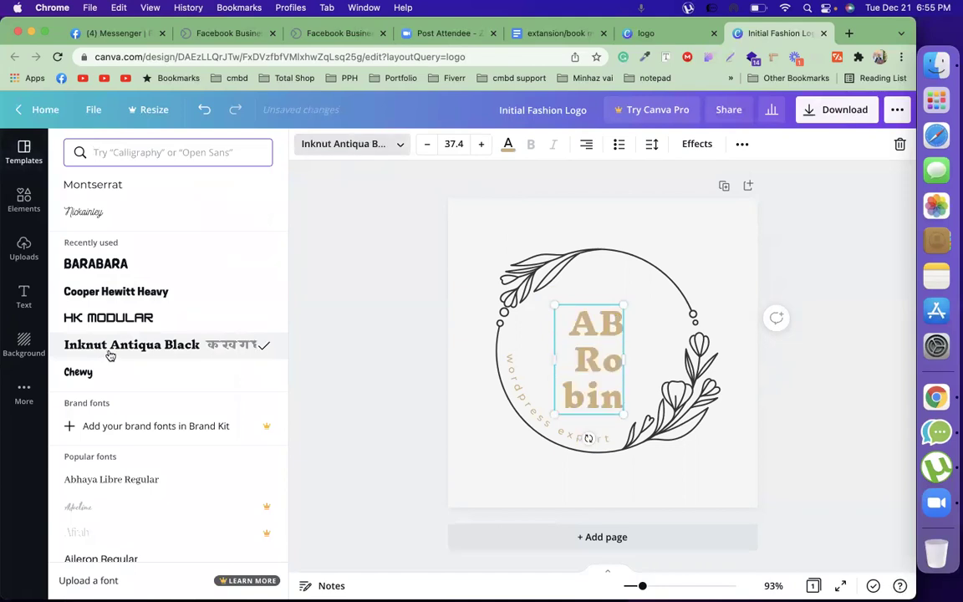
pyautogui.moveTo(659, 360); pyautogui.dragTo(682, 361)
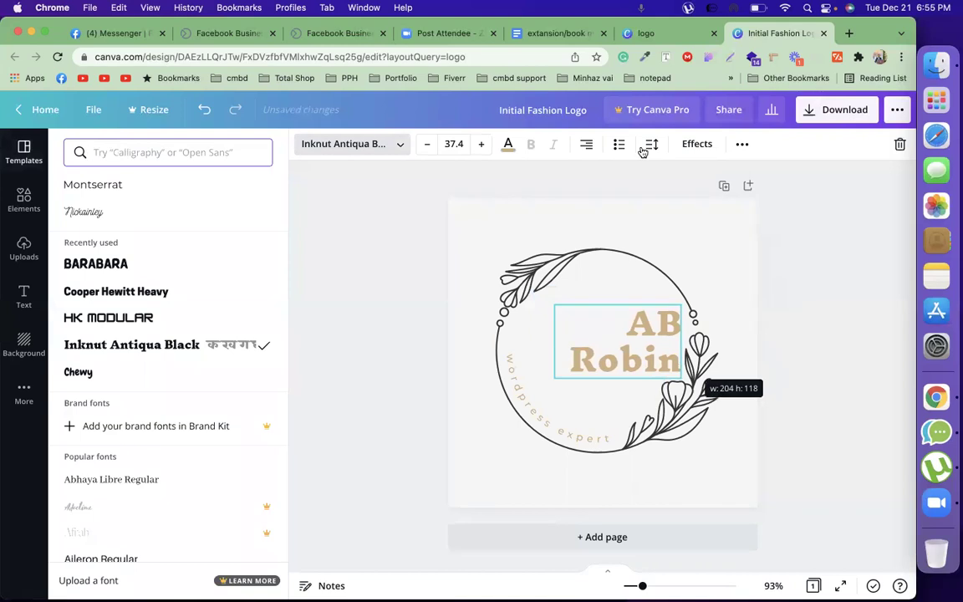
pyautogui.click(589, 144)
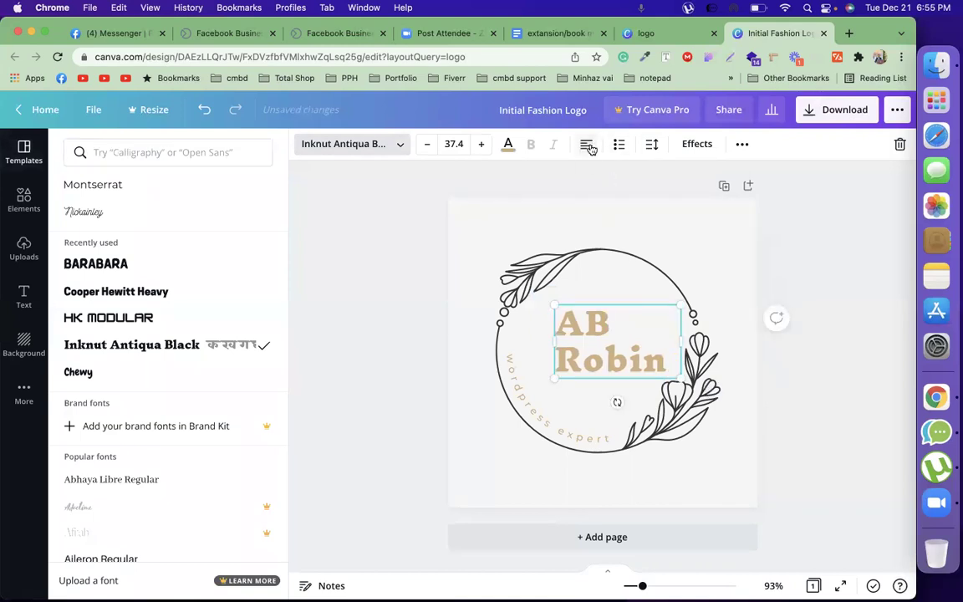
pyautogui.click(589, 145)
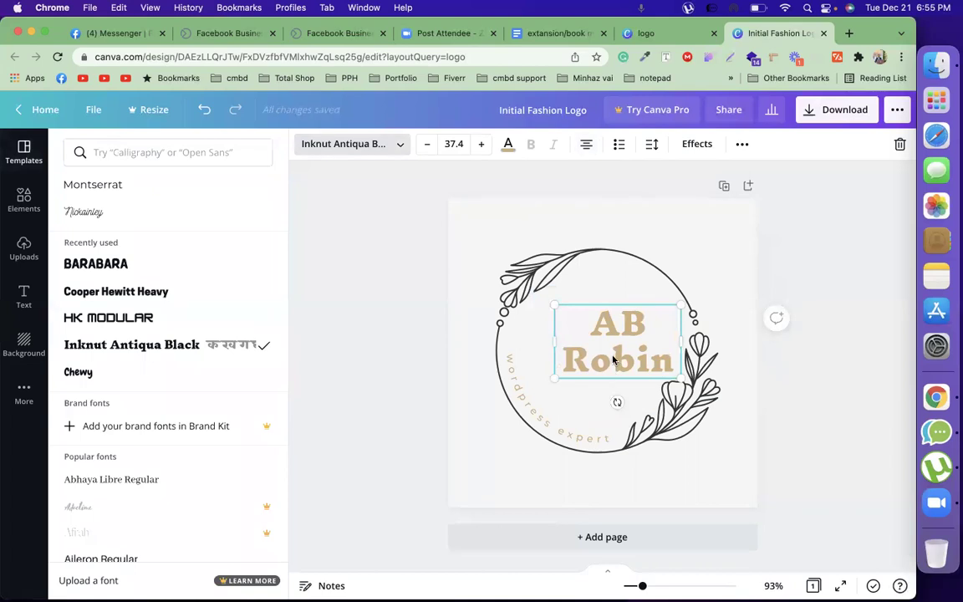
pyautogui.moveTo(595, 355); pyautogui.dragTo(593, 366)
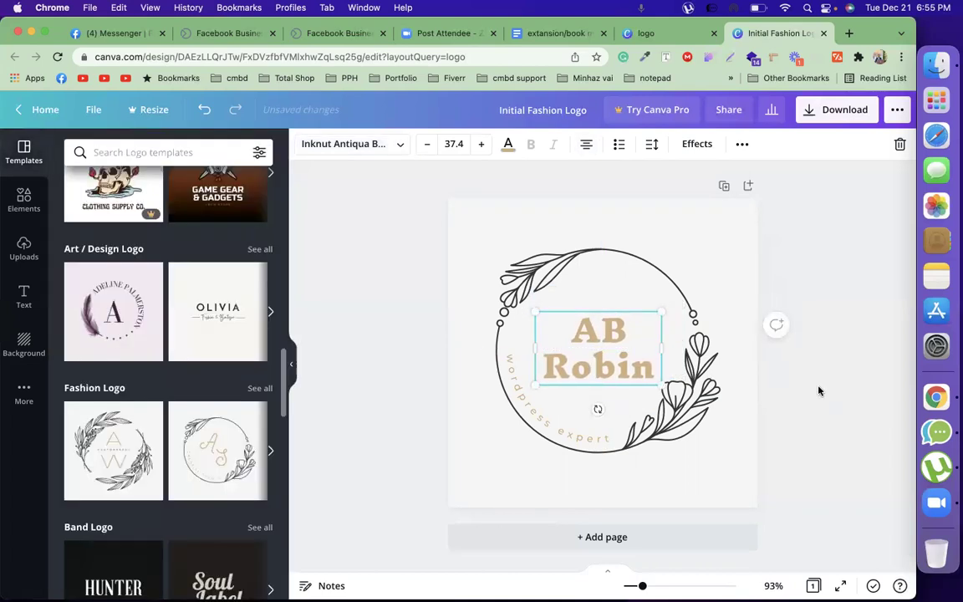
pyautogui.click(820, 391)
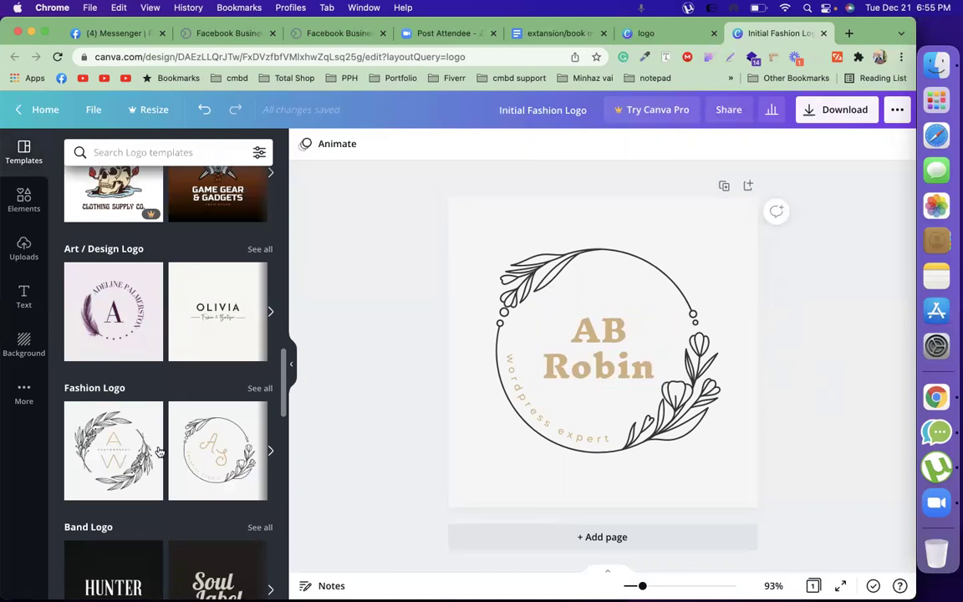
pyautogui.scroll(-6, 159, 451)
pyautogui.scroll(-2, 178, 449)
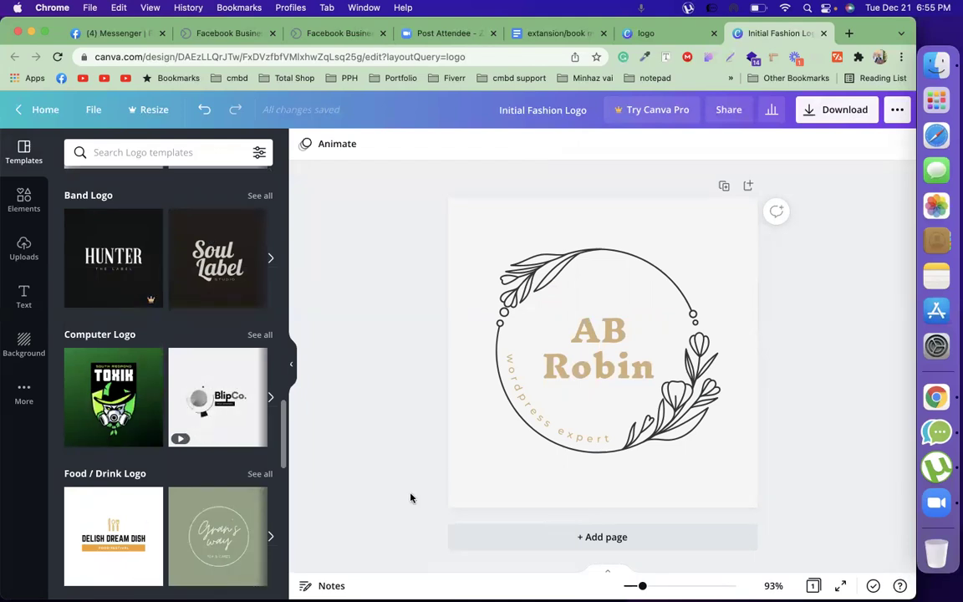
# Replace the logo search with a search for Facebook Cover templates
pyautogui.click(644, 34)
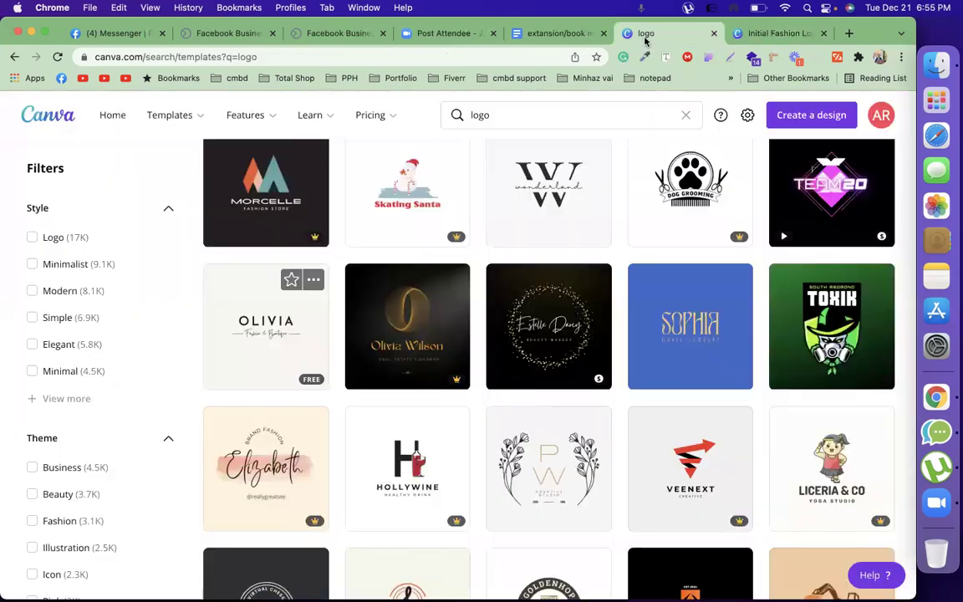
pyautogui.click(686, 115)
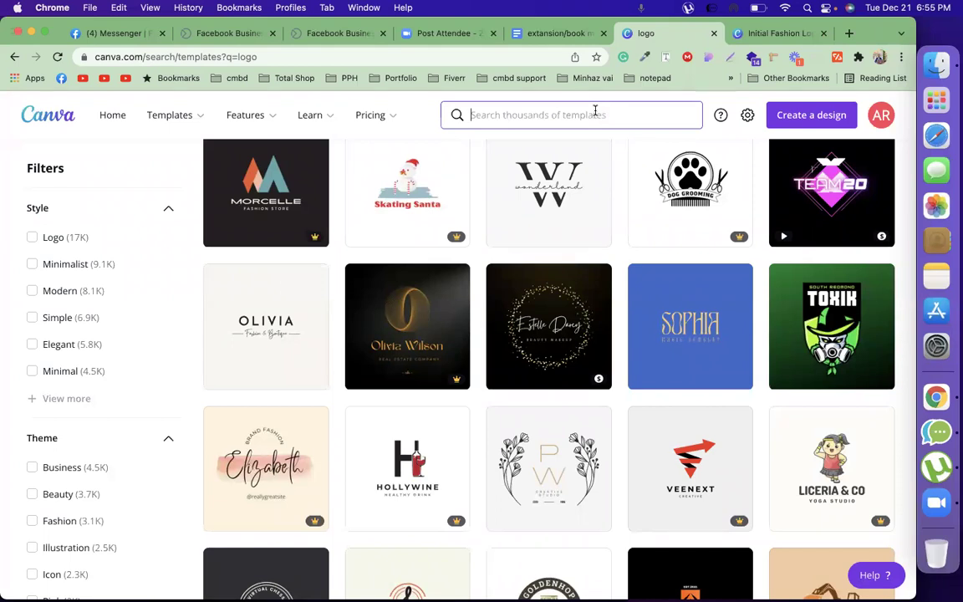
pyautogui.write('facebook')
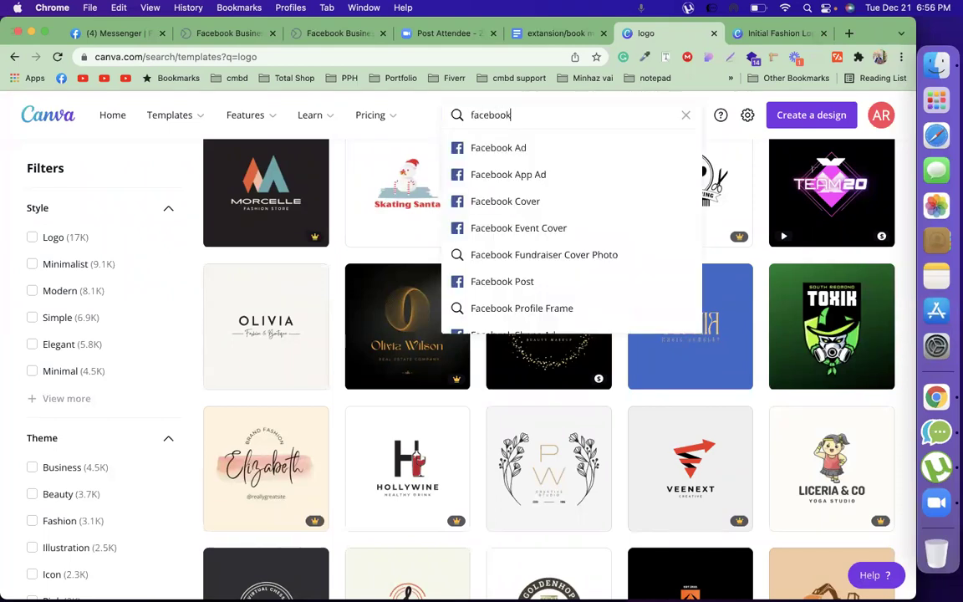
pyautogui.click(535, 205)
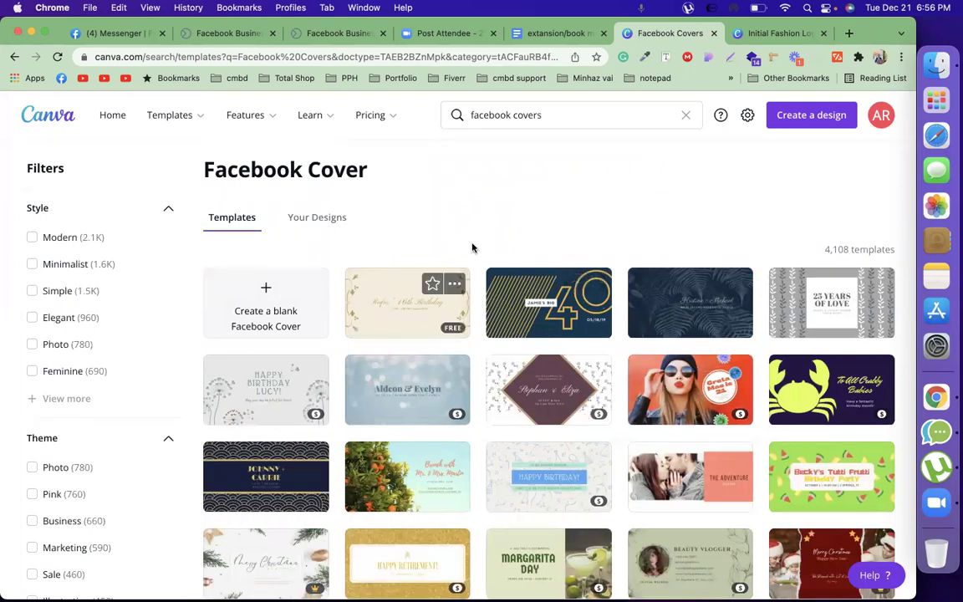
pyautogui.scroll(-1, 472, 248)
pyautogui.scroll(-5, 472, 247)
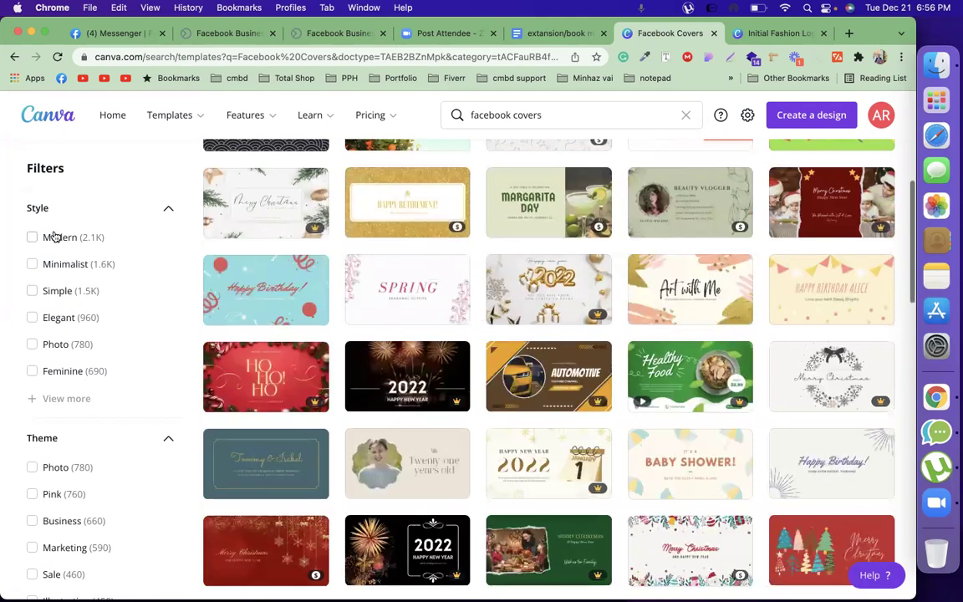
# Expand the Style filter and scroll through the filter options and cover results
pyautogui.click(60, 398)
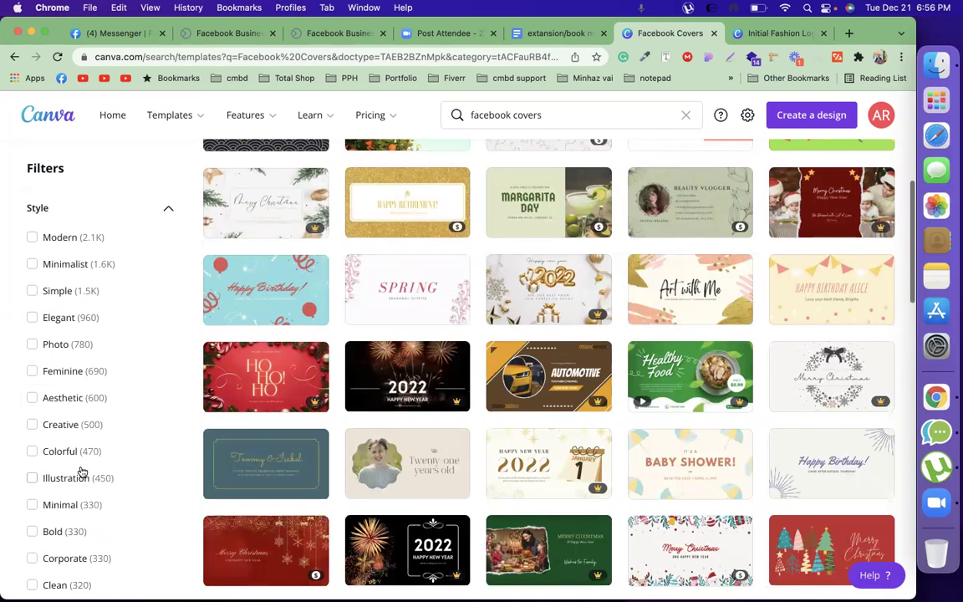
pyautogui.scroll(-5, 82, 472)
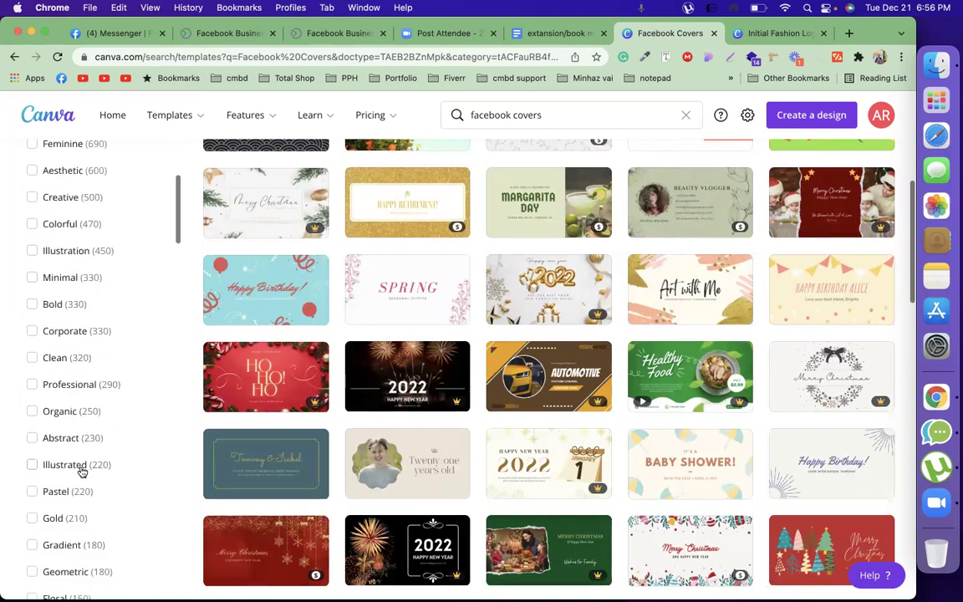
pyautogui.scroll(-5, 82, 473)
pyautogui.scroll(-5, 82, 473)
pyautogui.scroll(-15, 82, 473)
pyautogui.scroll(-15, 82, 472)
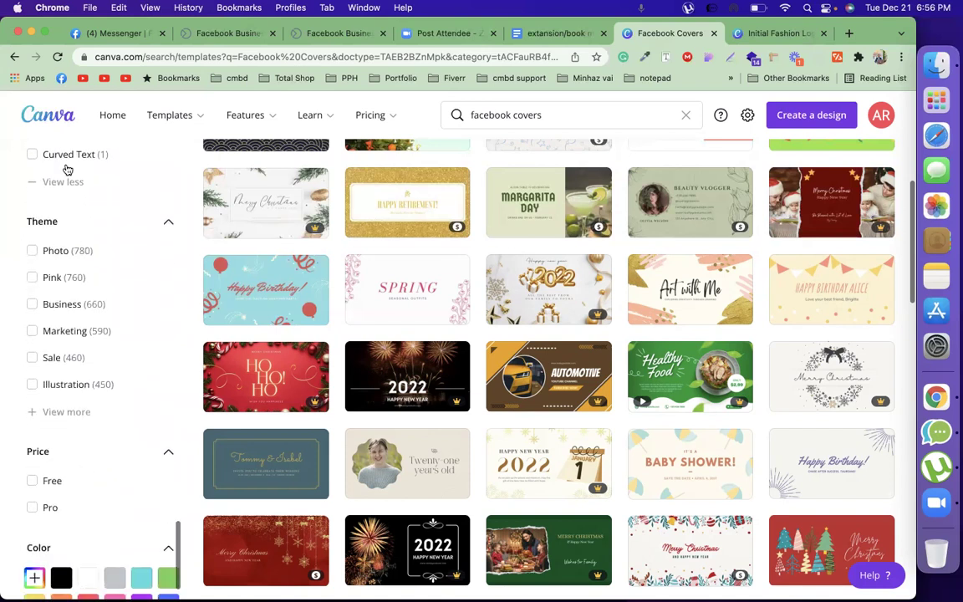
pyautogui.scroll(-1, 112, 444)
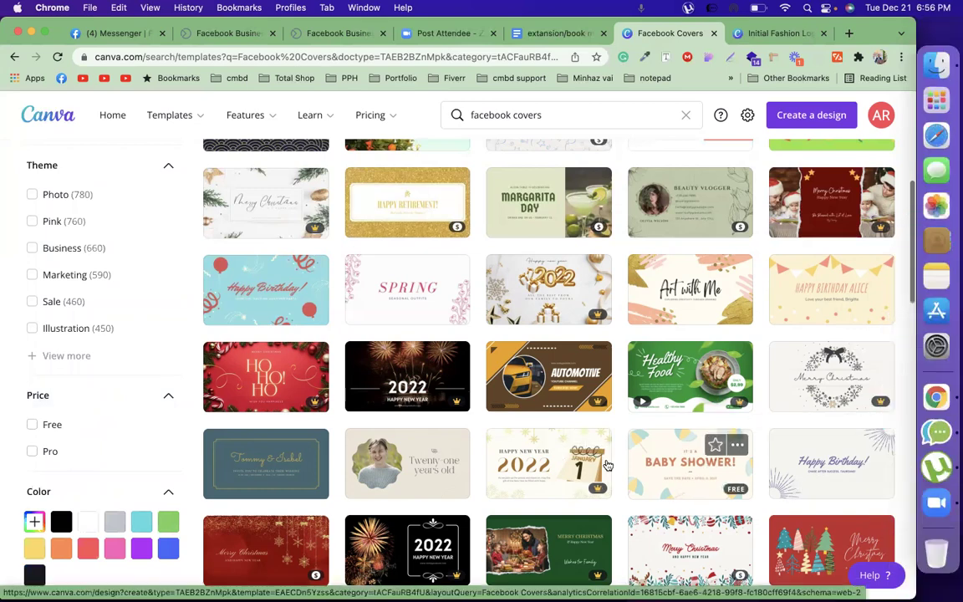
pyautogui.scroll(-2, 642, 475)
pyautogui.scroll(-1, 642, 475)
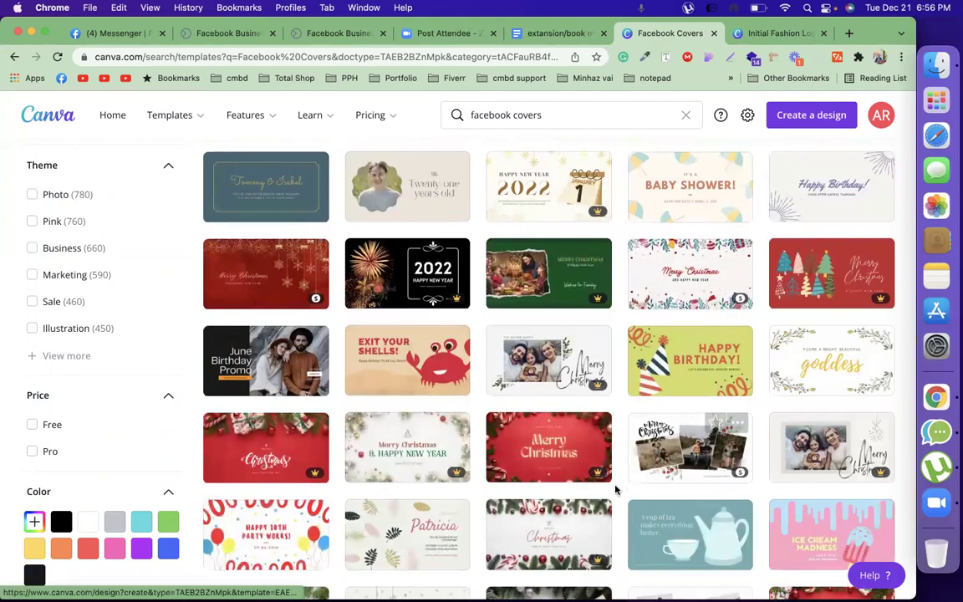
pyautogui.scroll(-2, 616, 490)
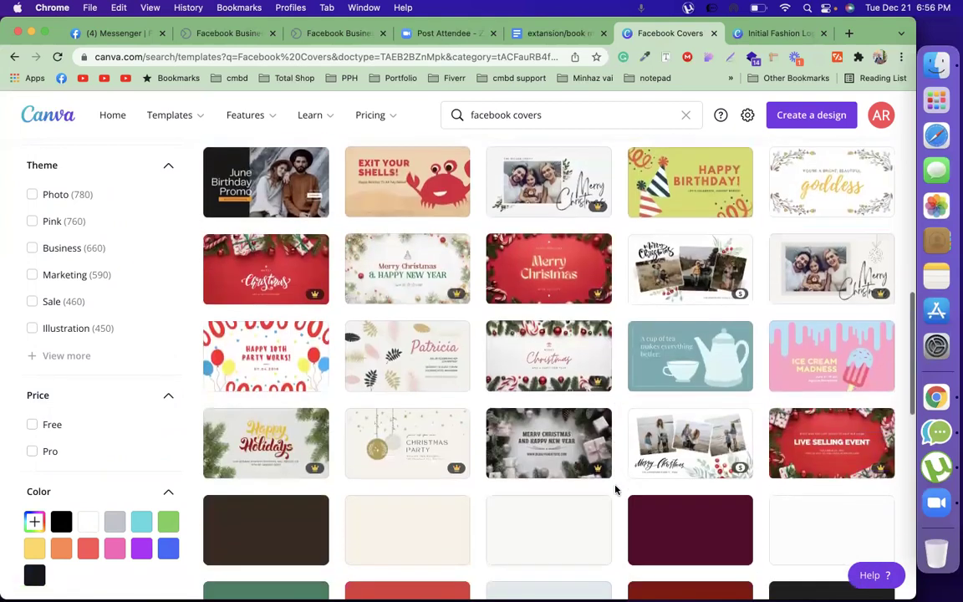
pyautogui.scroll(-2, 615, 490)
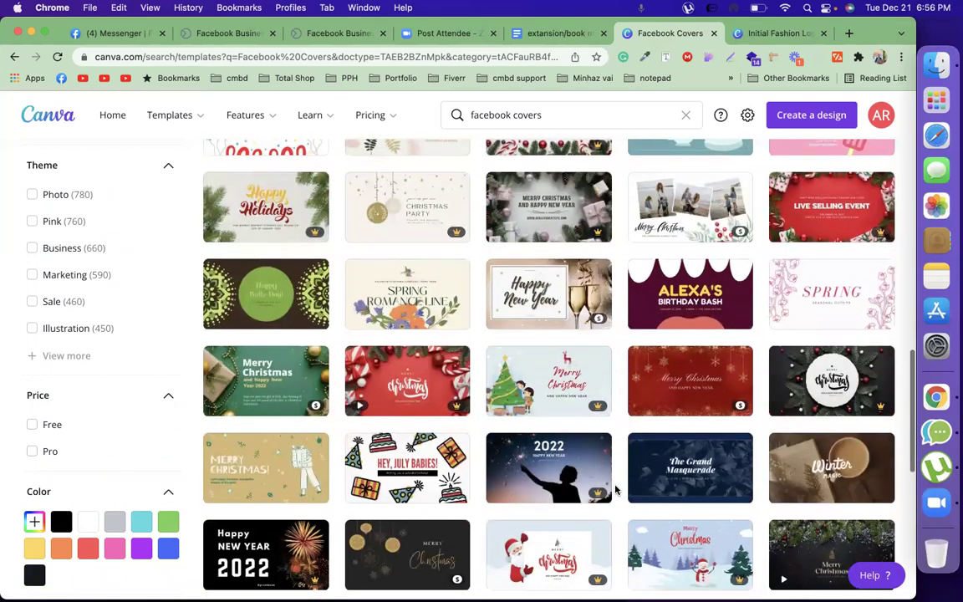
pyautogui.scroll(-3, 615, 490)
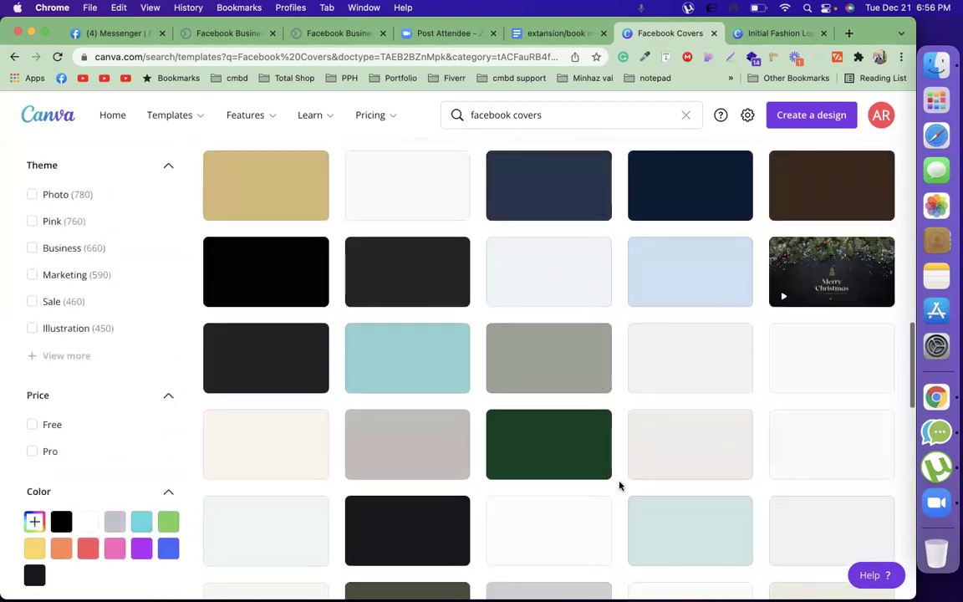
pyautogui.scroll(-5, 120, 278)
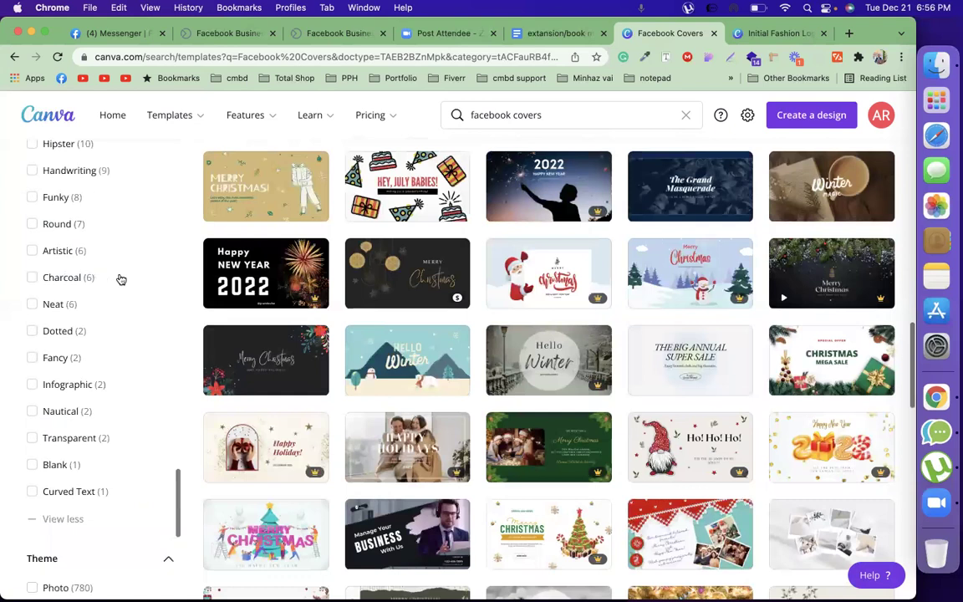
pyautogui.scroll(5, 121, 278)
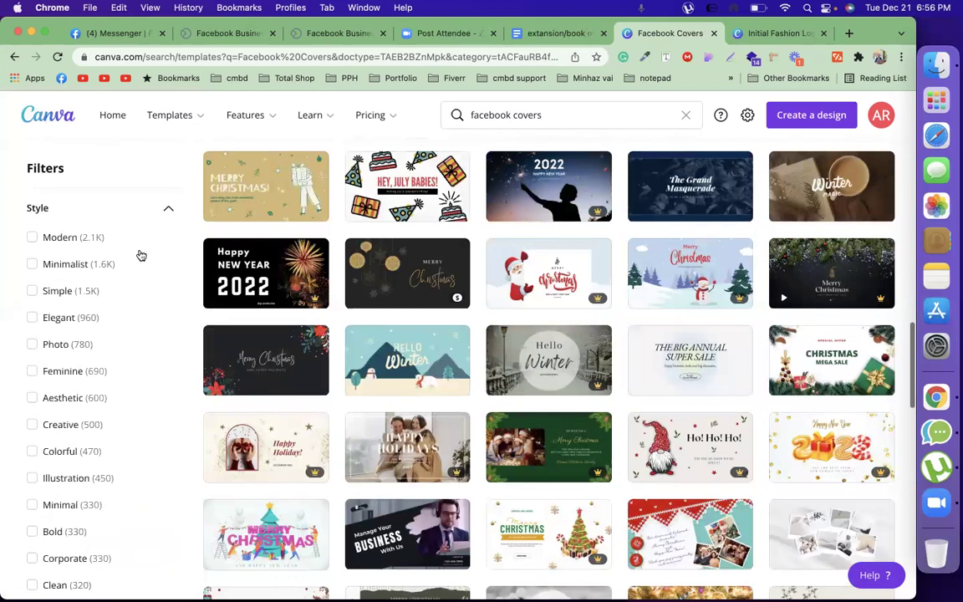
# Collapse the Style, Theme, Price and Color filters and open the Manage Your Business With Us cover
pyautogui.click(167, 210)
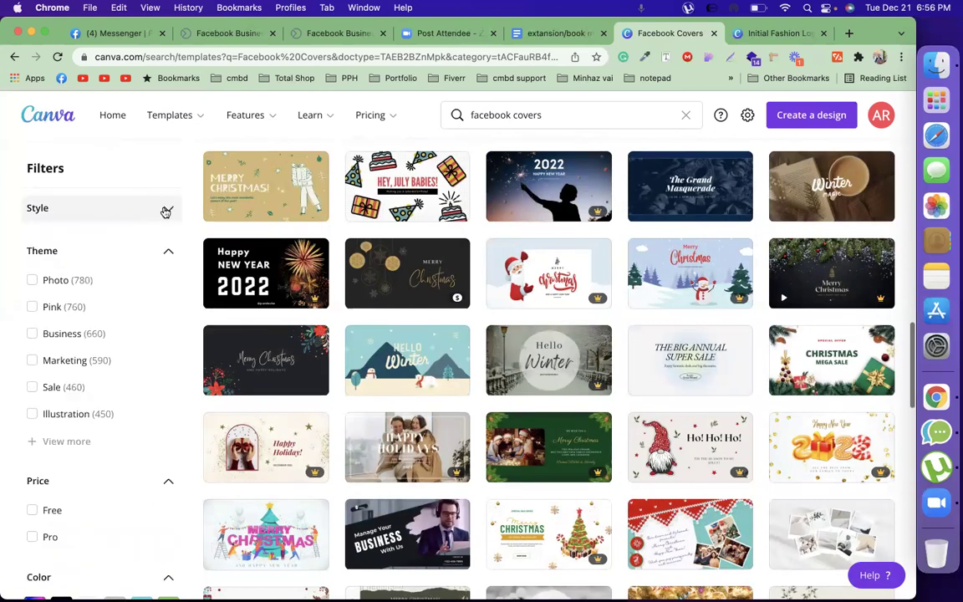
pyautogui.click(169, 252)
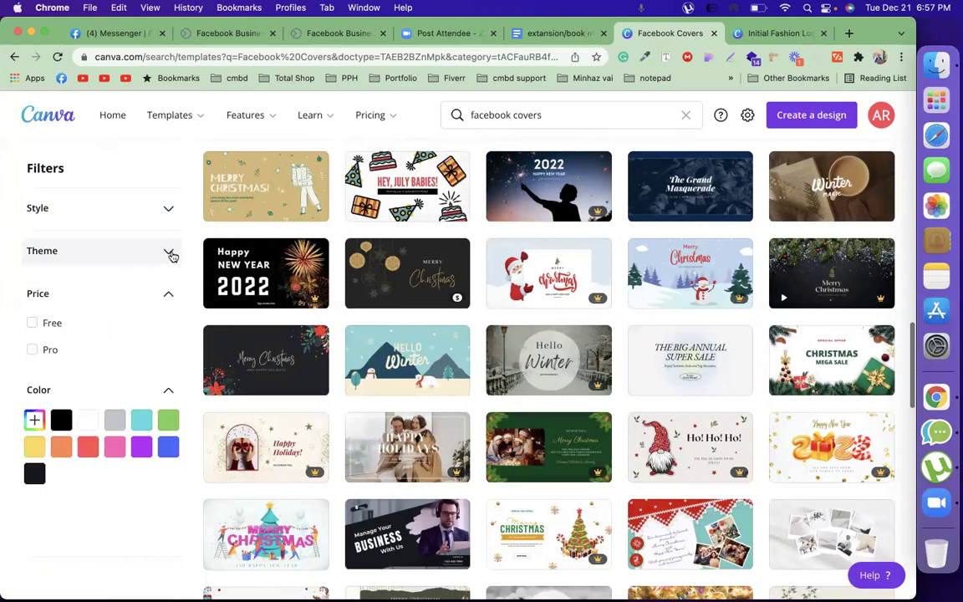
pyautogui.click(170, 295)
pyautogui.click(170, 338)
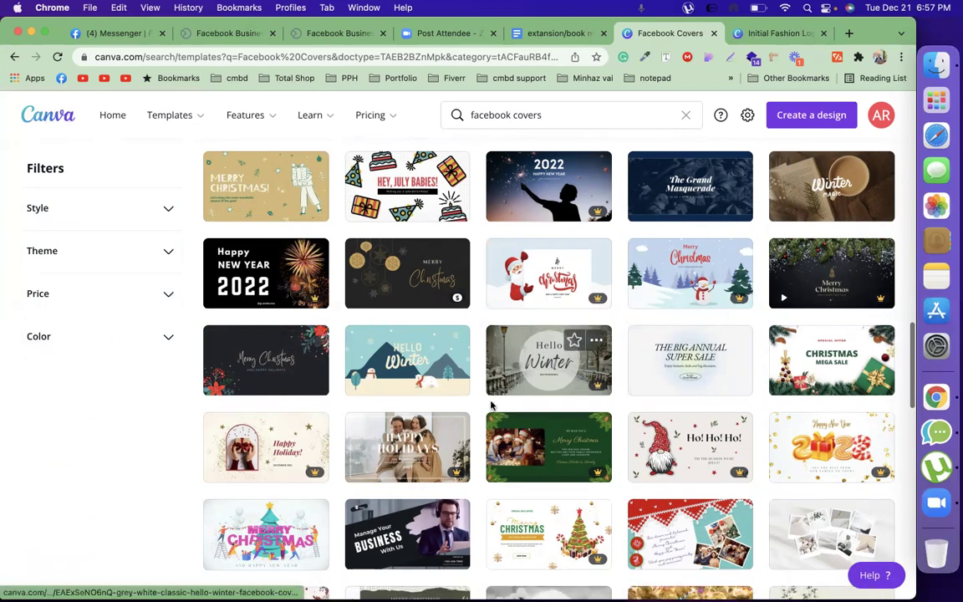
pyautogui.scroll(-4, 483, 418)
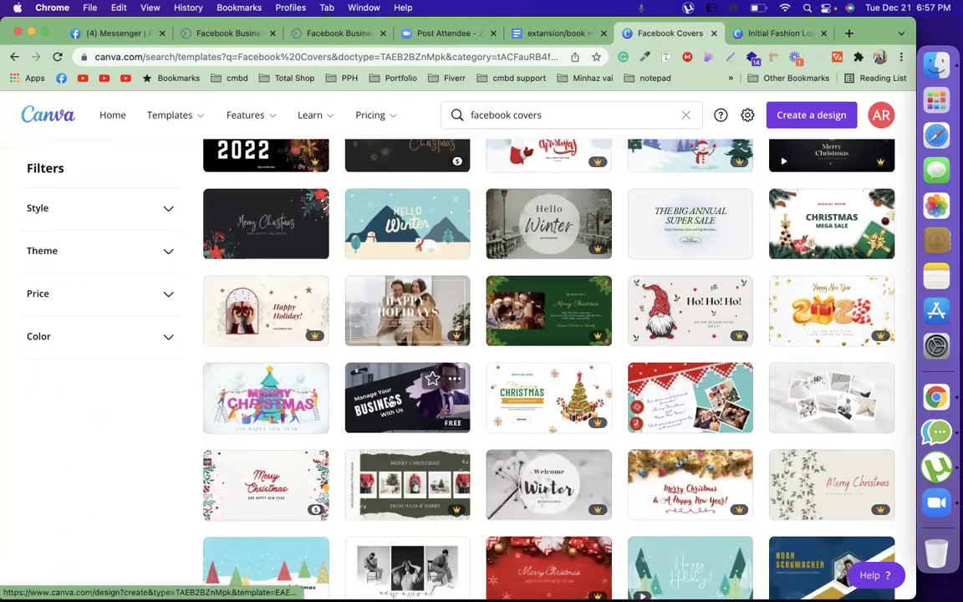
pyautogui.click(390, 403)
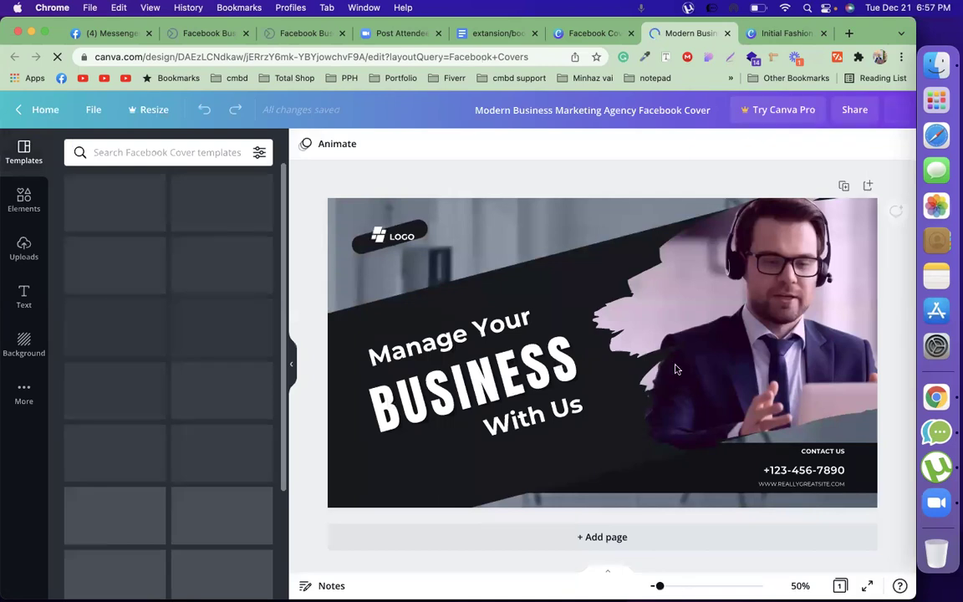
# Upload the TEAMWORK portrait JPEG from Downloads and drop it in place of the headset man's photo
pyautogui.click(738, 340)
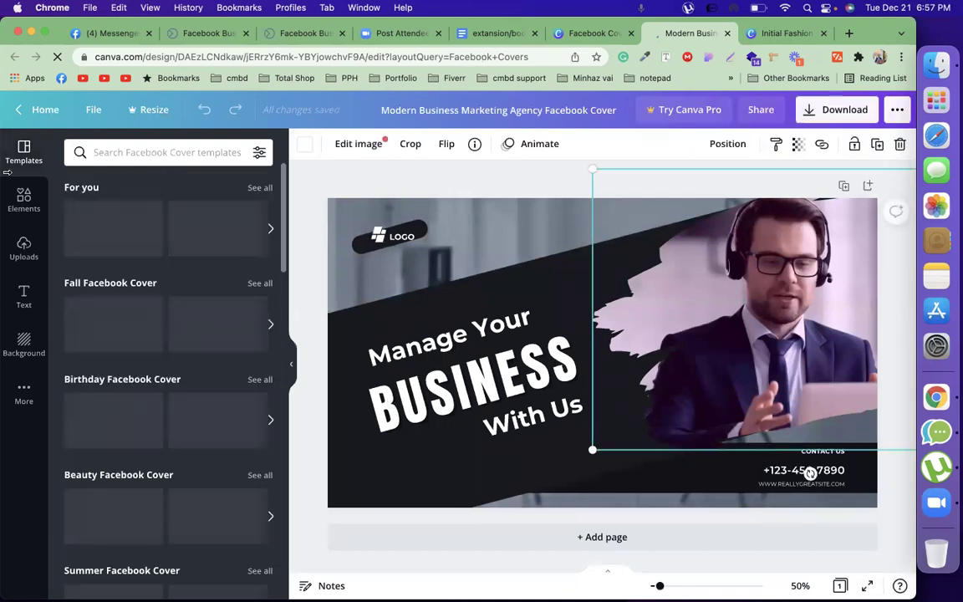
pyautogui.click(23, 254)
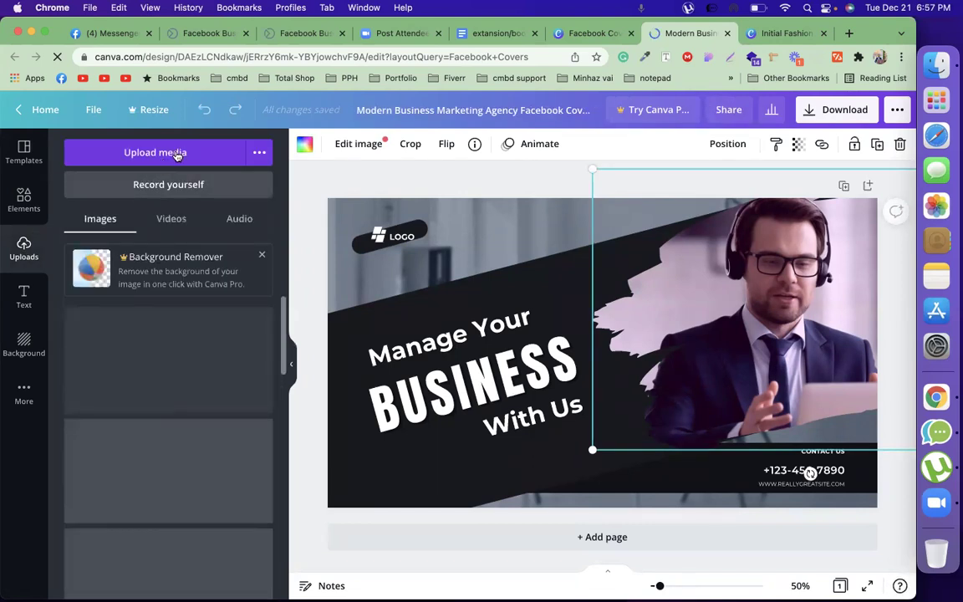
pyautogui.click(178, 154)
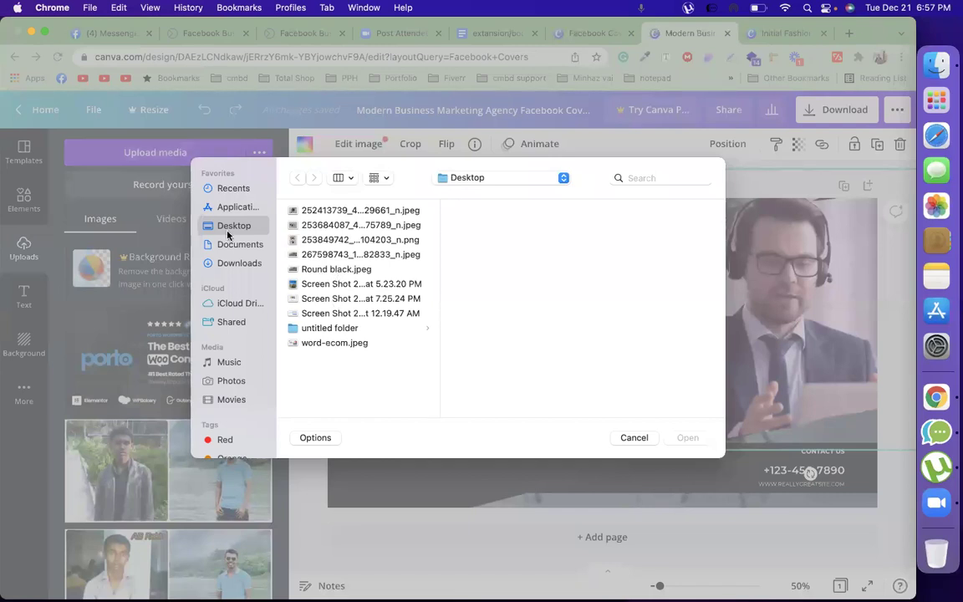
pyautogui.click(241, 264)
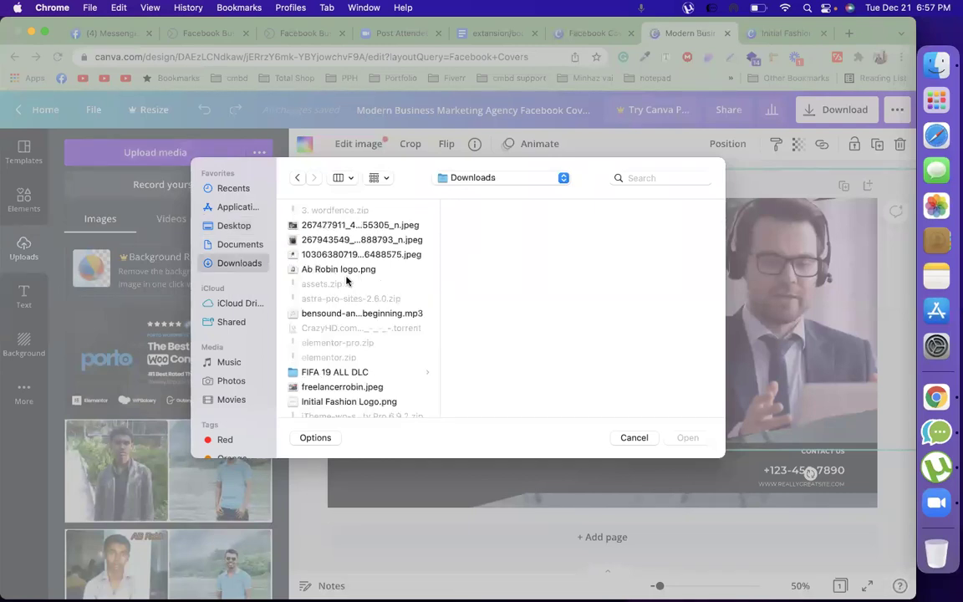
pyautogui.scroll(-3, 337, 372)
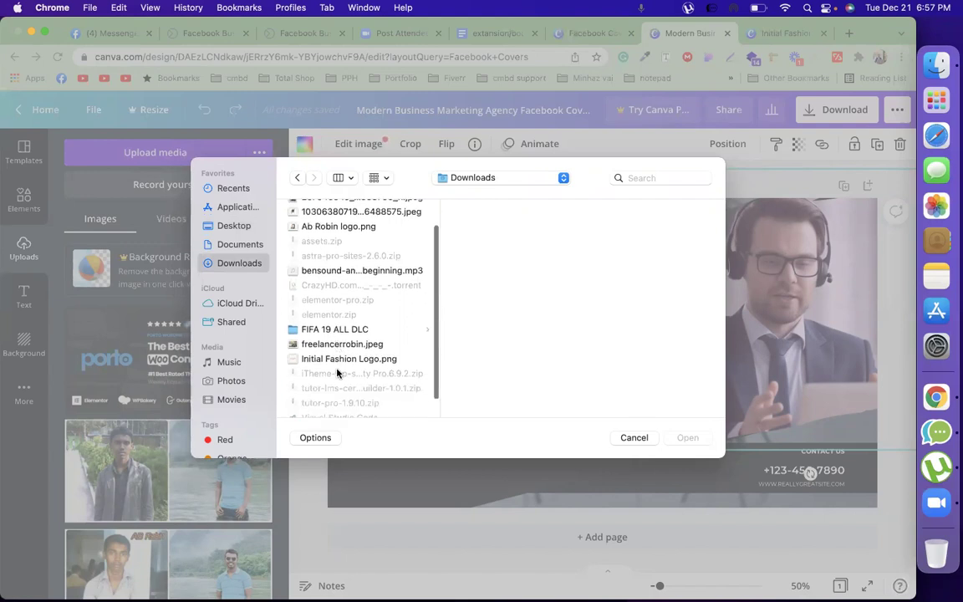
pyautogui.click(351, 346)
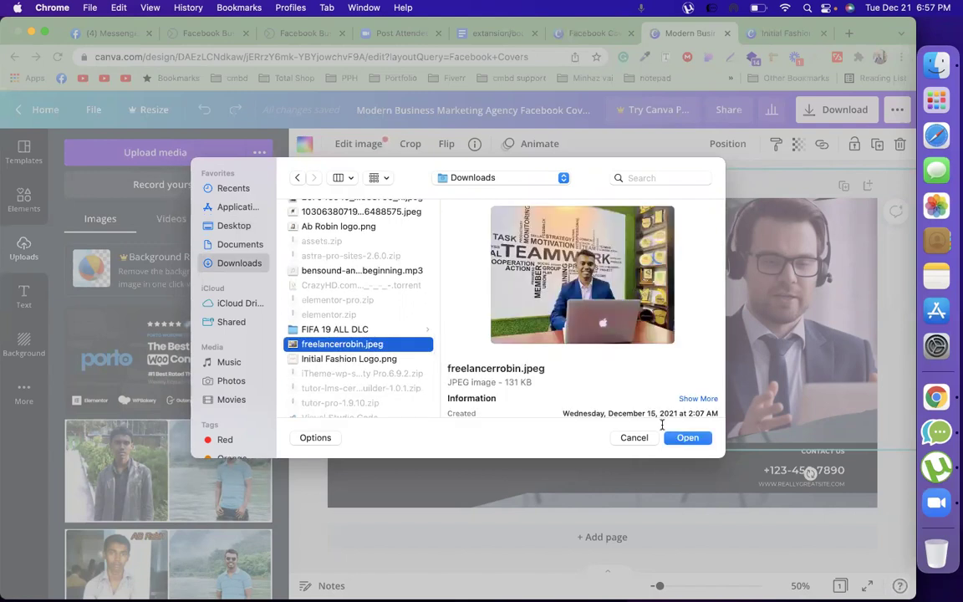
pyautogui.click(685, 438)
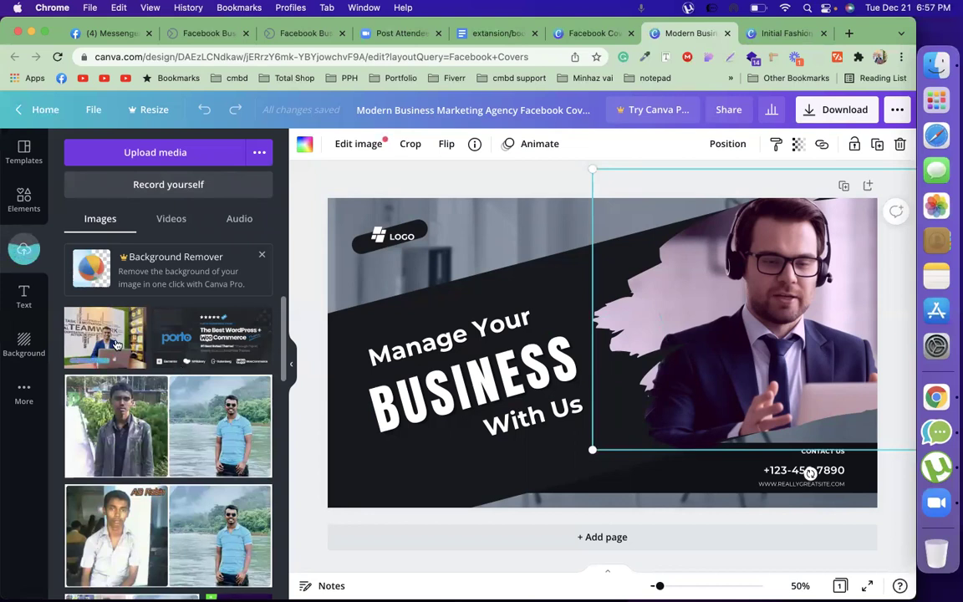
pyautogui.moveTo(117, 345)
pyautogui.mouseDown()
pyautogui.moveTo(407, 347)
pyautogui.moveTo(644, 322)
pyautogui.moveTo(784, 320)
pyautogui.moveTo(705, 247)
pyautogui.moveTo(769, 244)
pyautogui.moveTo(729, 226)
pyautogui.moveTo(772, 322)
pyautogui.mouseUp()
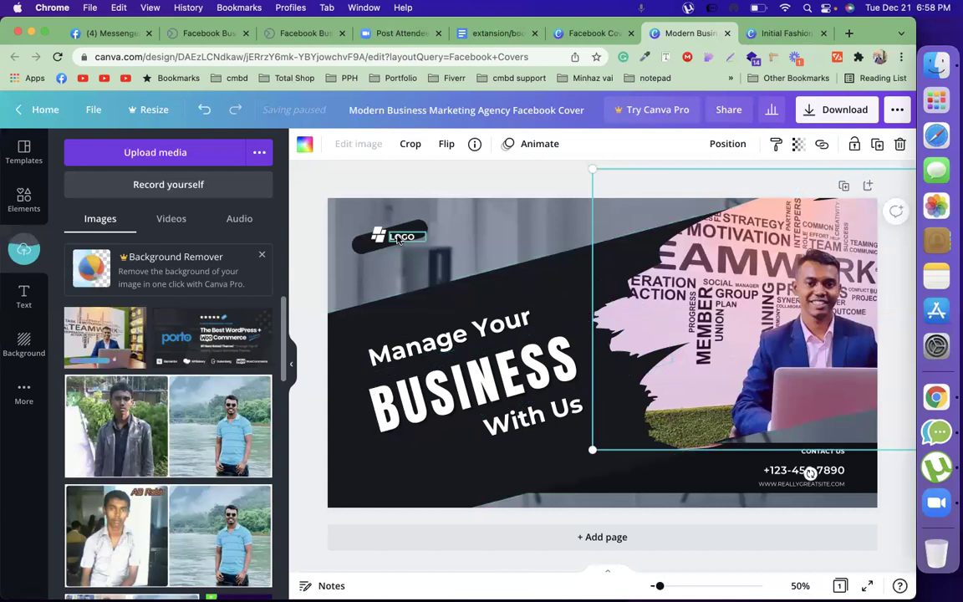
# Replace the placeholder phone number with the owner's phone number
pyautogui.doubleClick(780, 474)
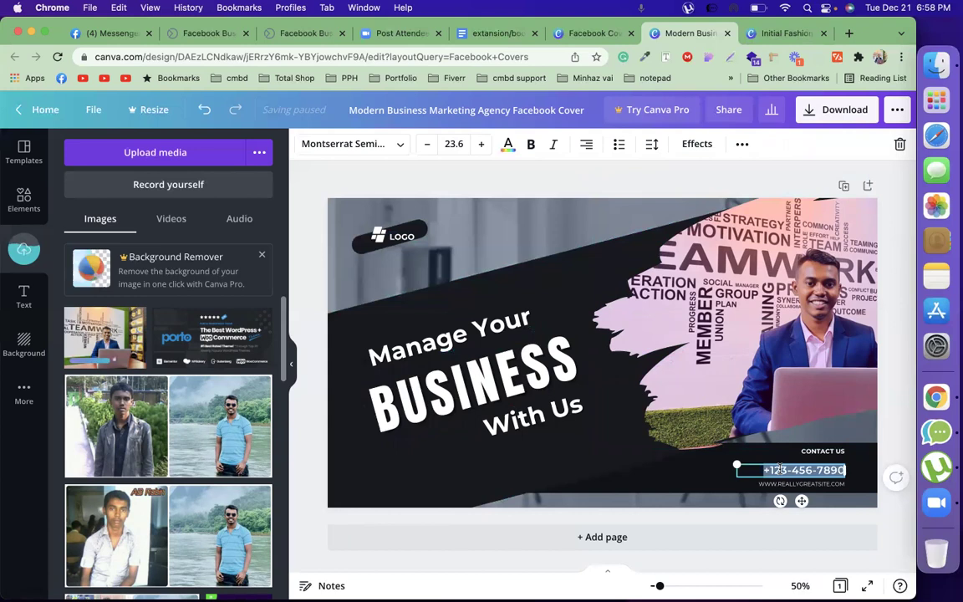
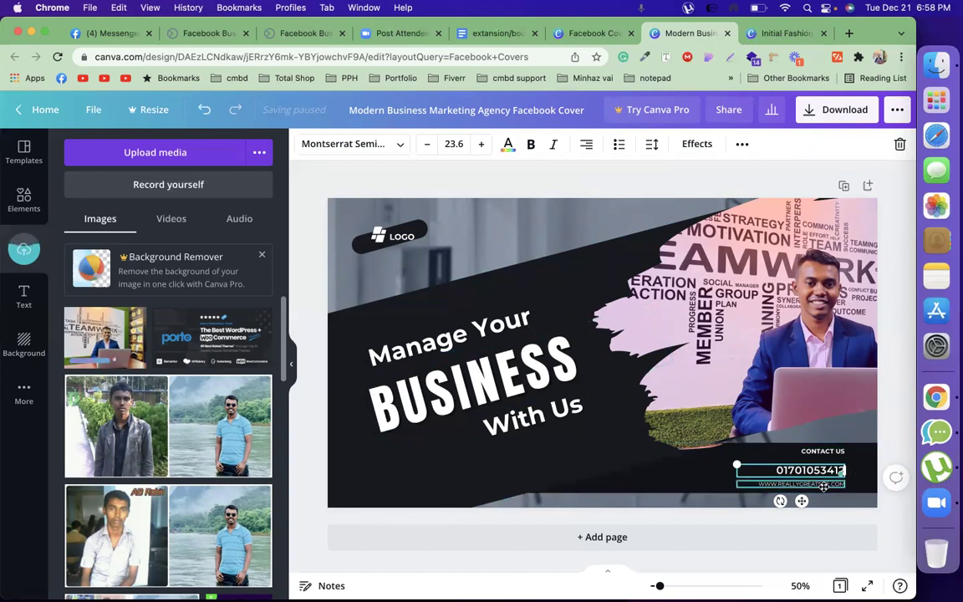
pyautogui.click(824, 487)
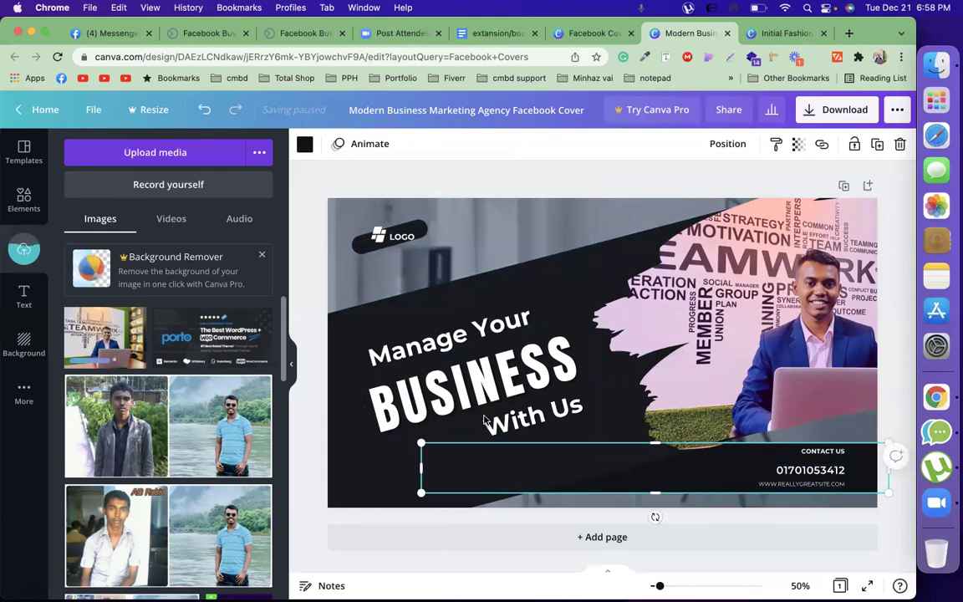
pyautogui.click(519, 381)
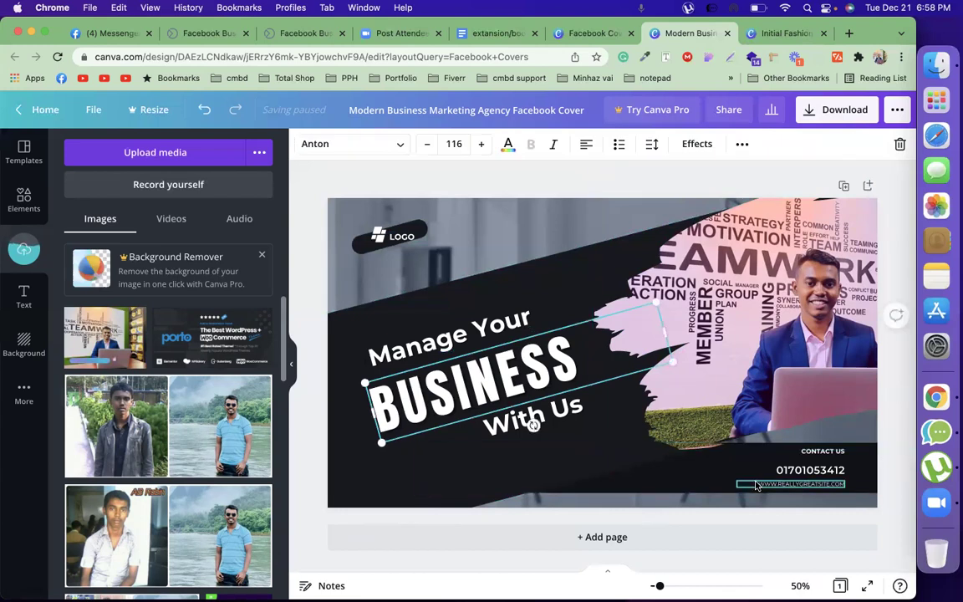
# Replace the placeholder website with the owner's site, enlarged to 21.2 in the Barabara font
pyautogui.click(757, 484)
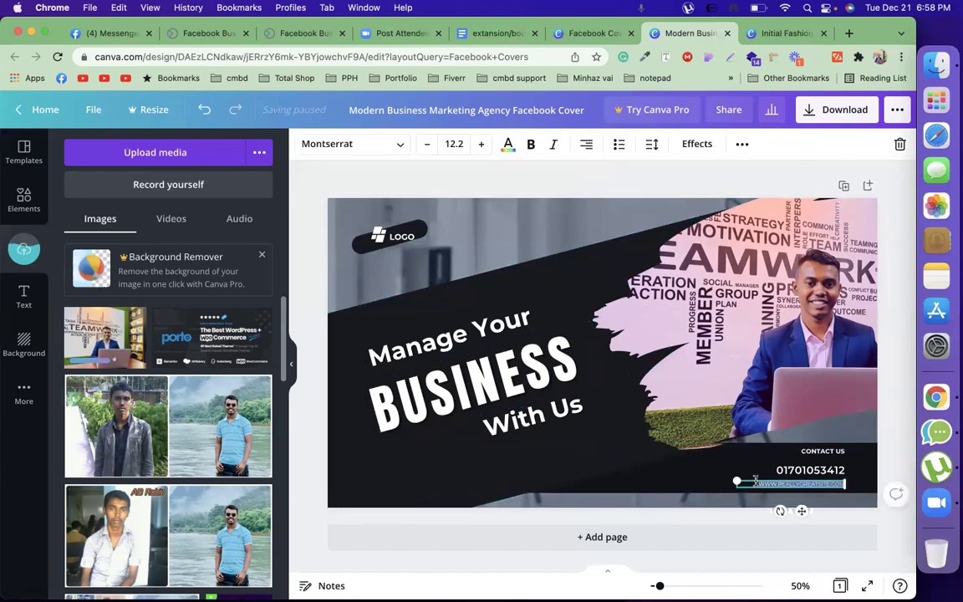
pyautogui.write('ABROBIN.COM')
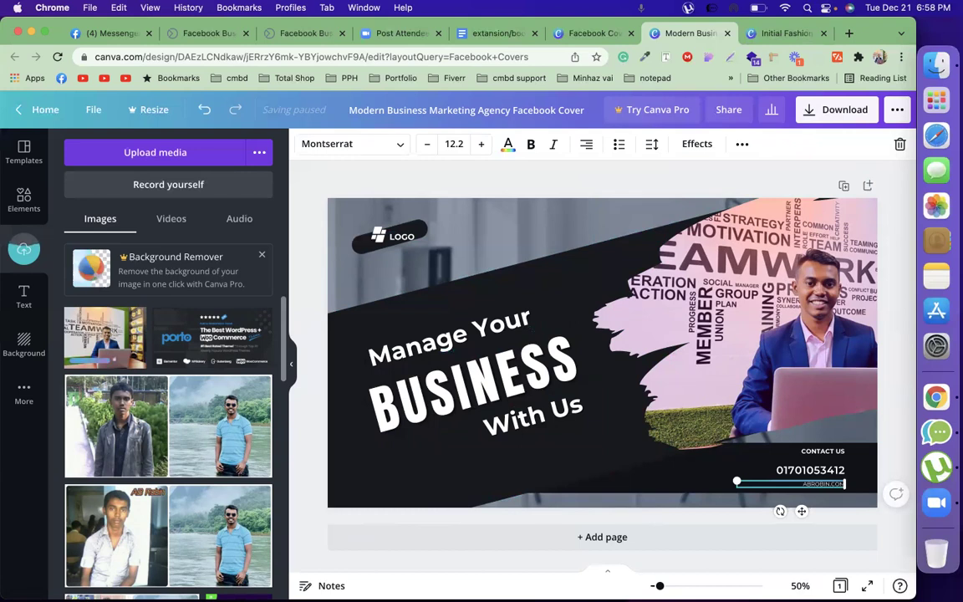
pyautogui.click(481, 148)
pyautogui.click(480, 148)
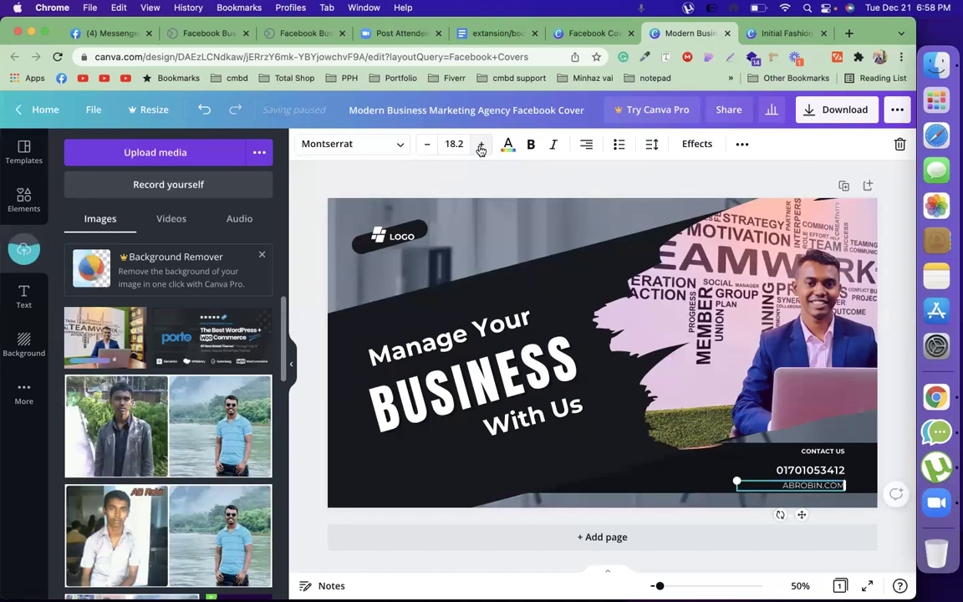
pyautogui.click(481, 147)
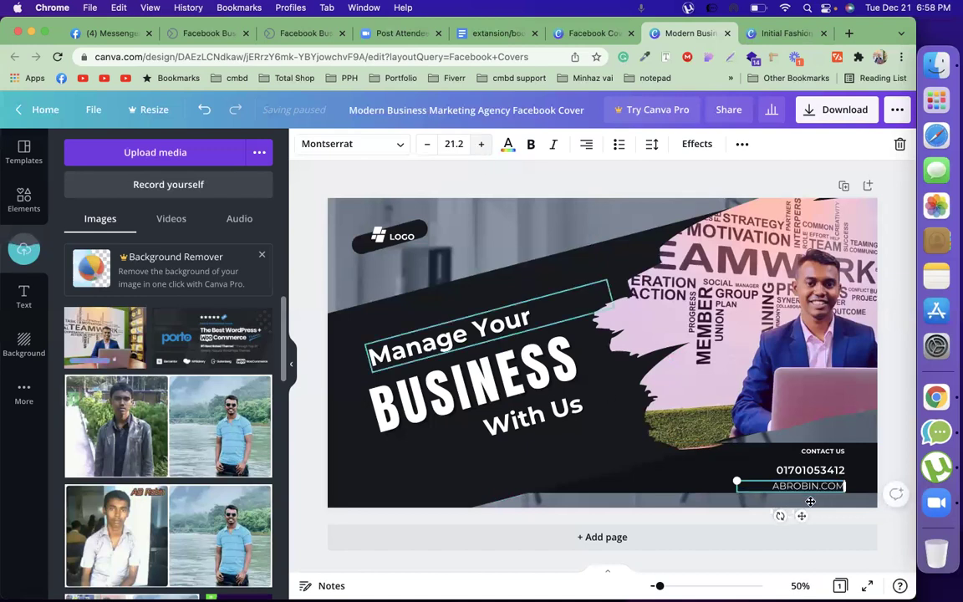
pyautogui.click(401, 147)
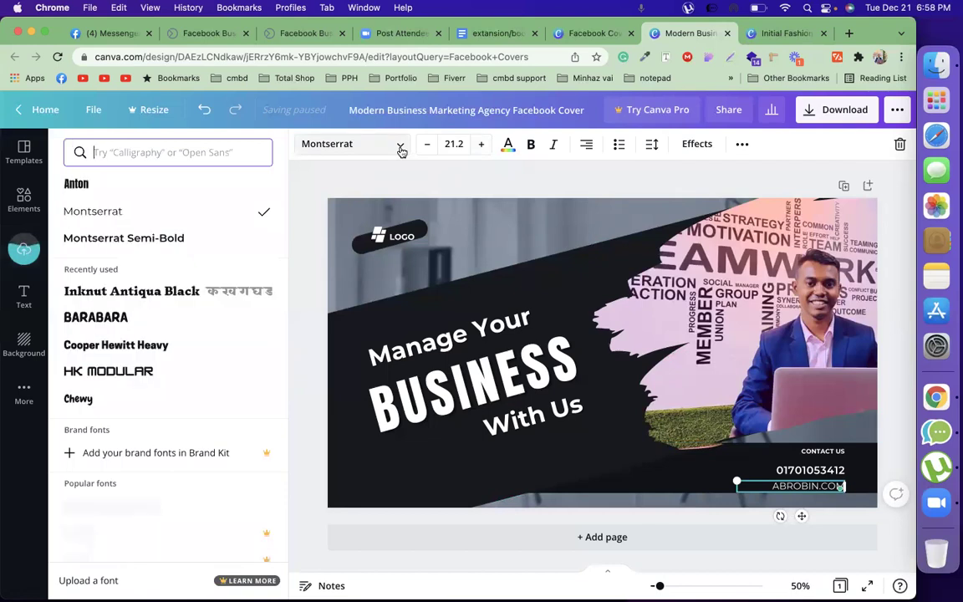
pyautogui.click(141, 316)
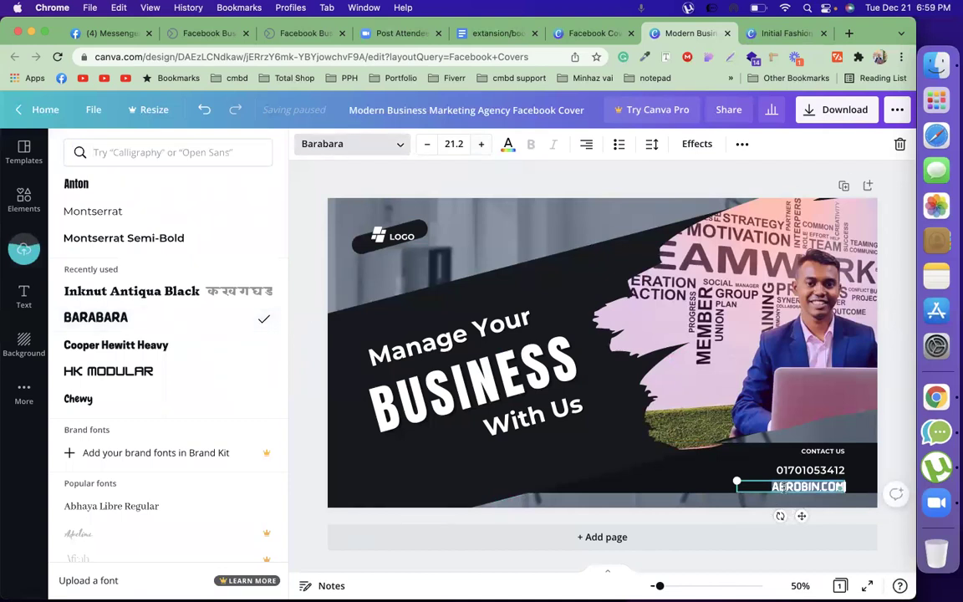
pyautogui.press('BackSpace')
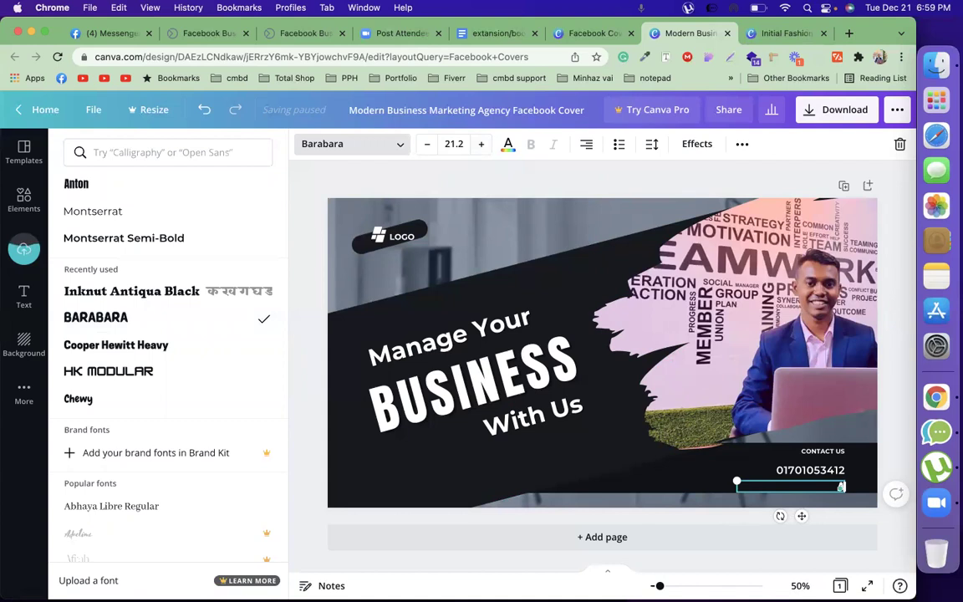
pyautogui.write('robin.com')
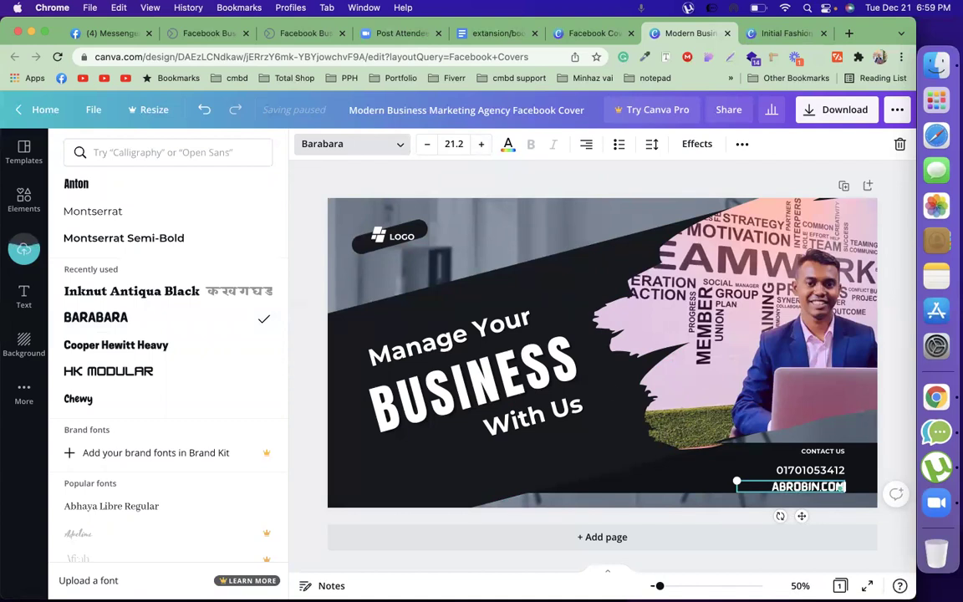
pyautogui.click(385, 460)
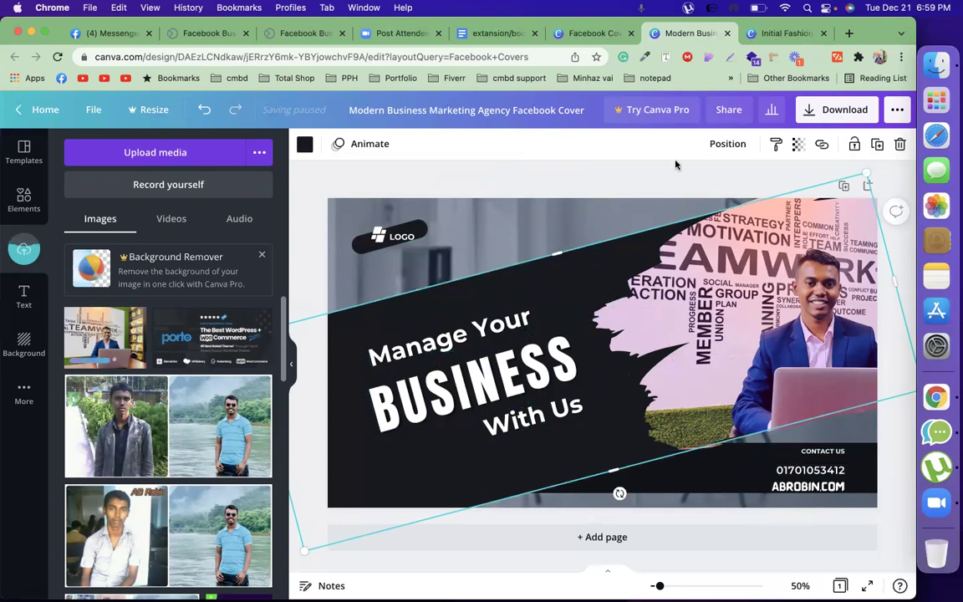
# Delete the LOGO placeholder text, its icon and the black pill from the top-left
pyautogui.click(485, 159)
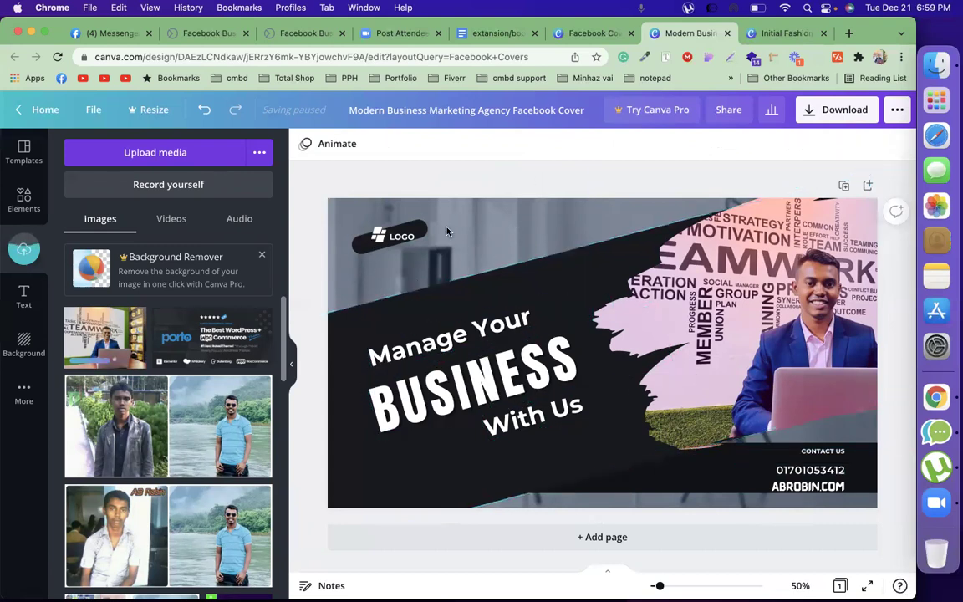
pyautogui.click(391, 239)
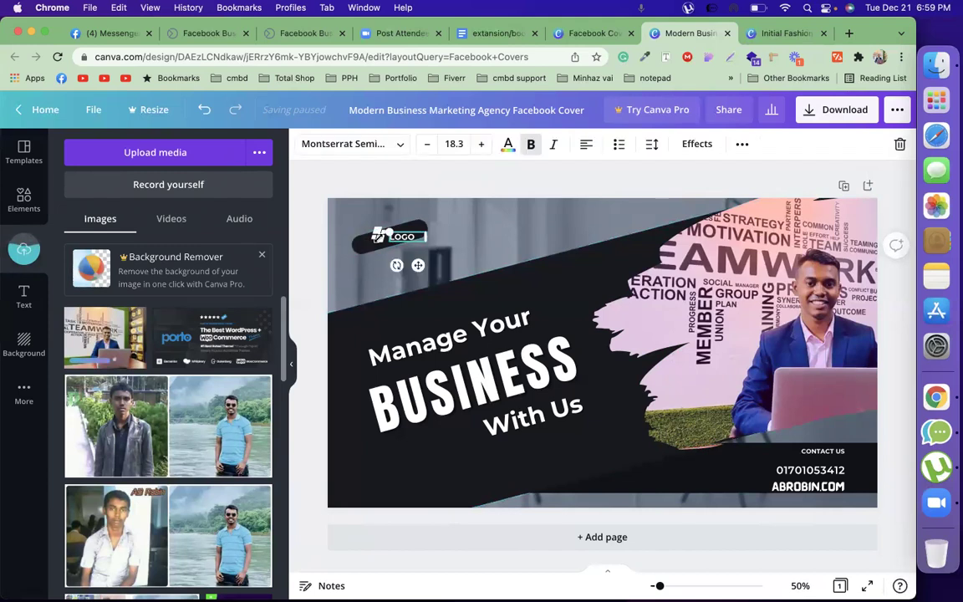
pyautogui.press('Delete')
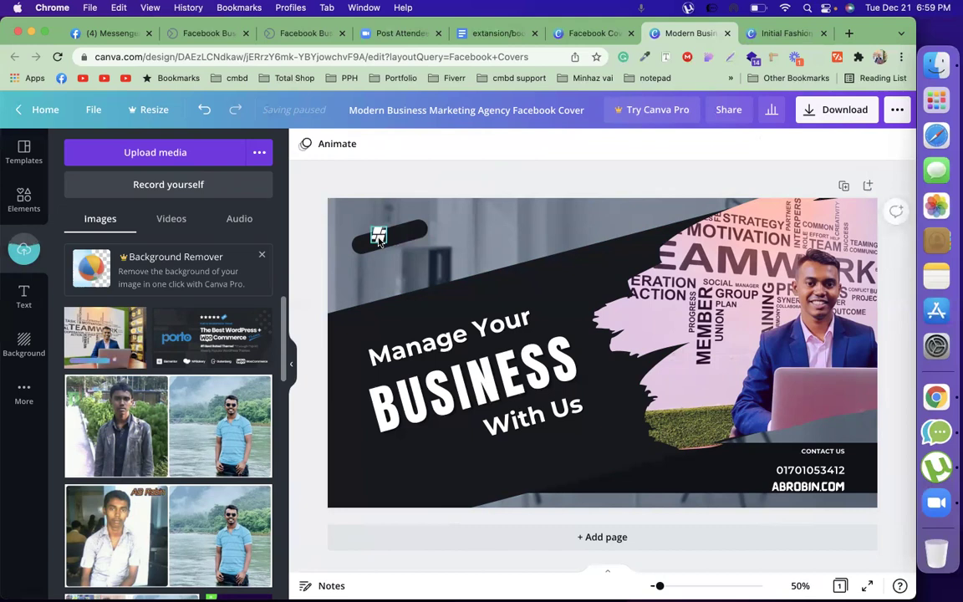
pyautogui.click(379, 237)
pyautogui.press('Delete')
pyautogui.click(379, 241)
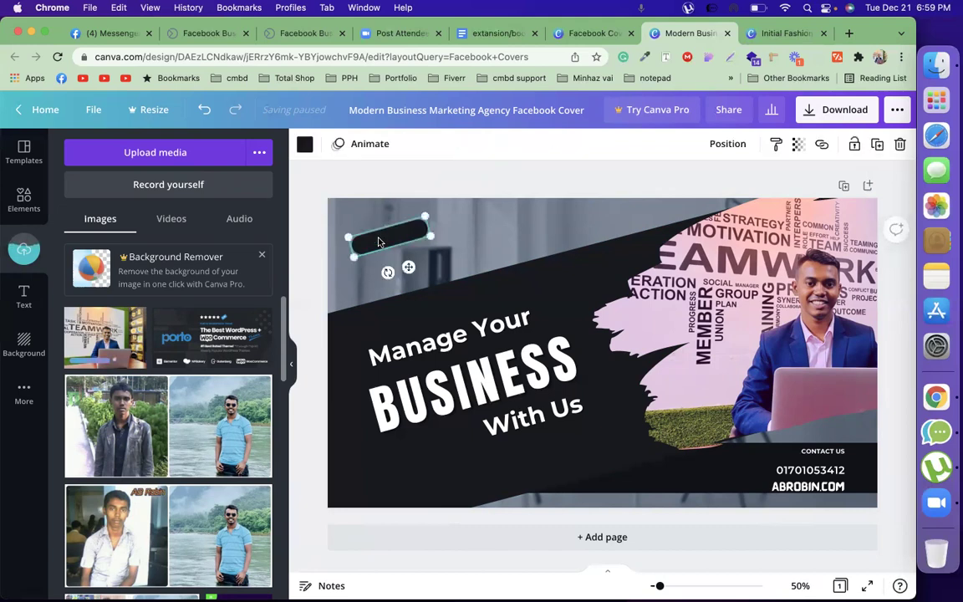
pyautogui.press('Delete')
# Drag the AB Robin logo from Uploads onto the cover's photo area
pyautogui.scroll(-5, 158, 407)
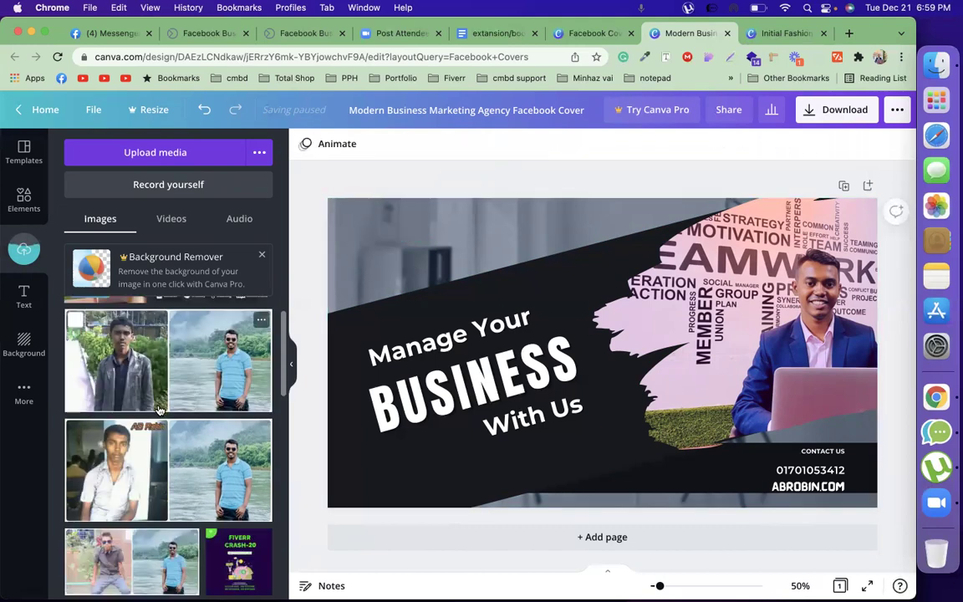
pyautogui.scroll(-5, 157, 407)
pyautogui.scroll(2, 159, 385)
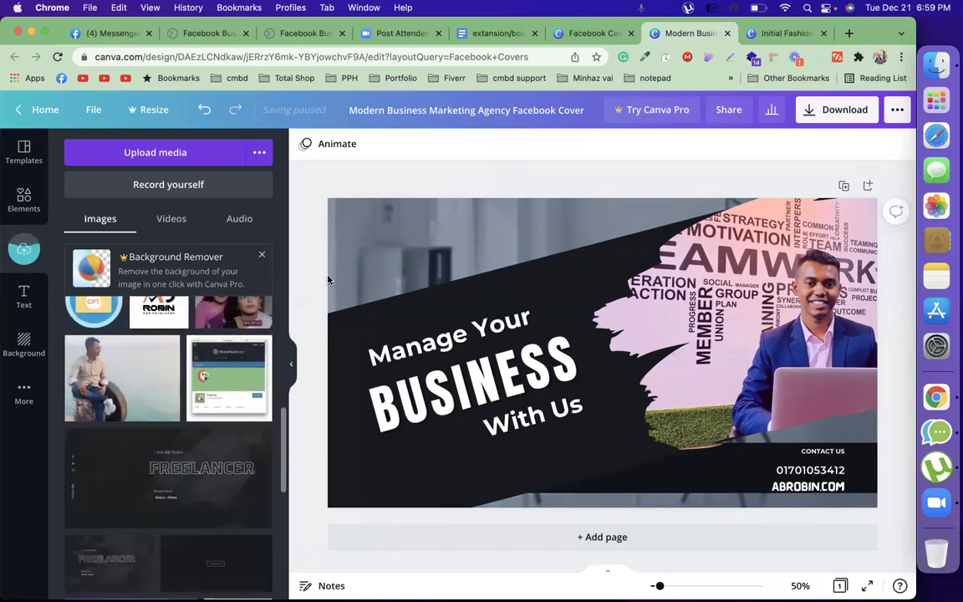
pyautogui.moveTo(391, 268); pyautogui.dragTo(409, 275)
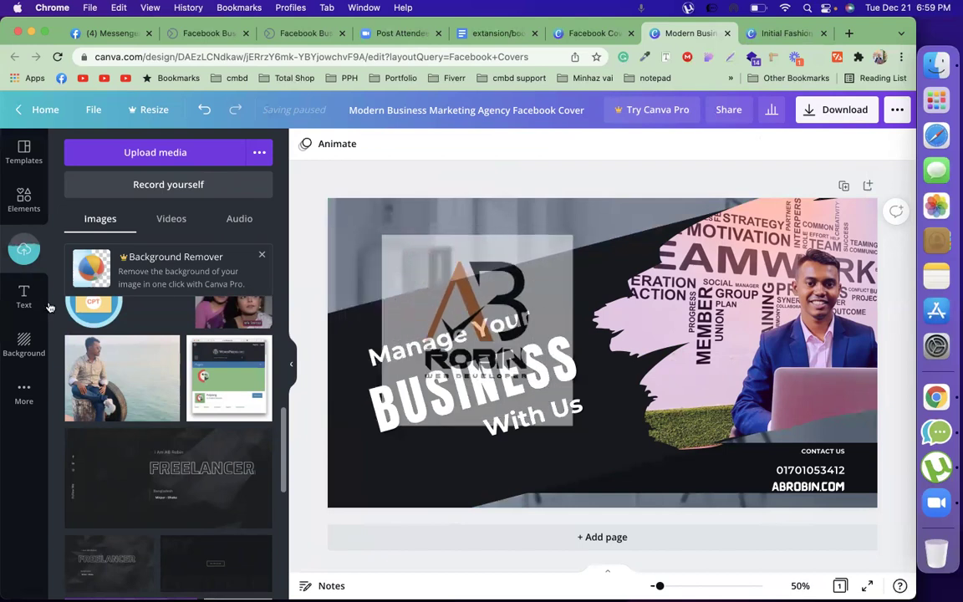
pyautogui.click(25, 159)
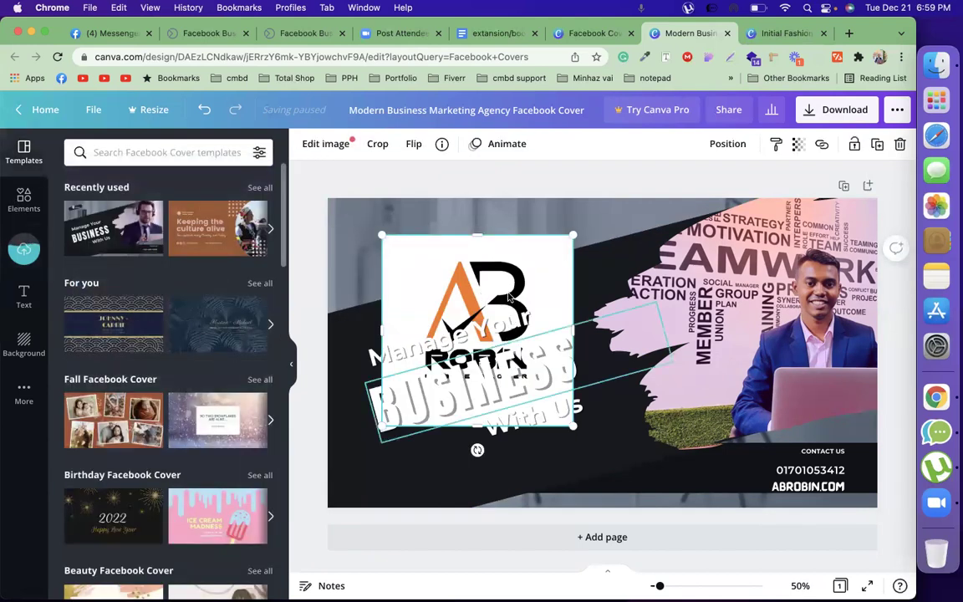
pyautogui.click(24, 199)
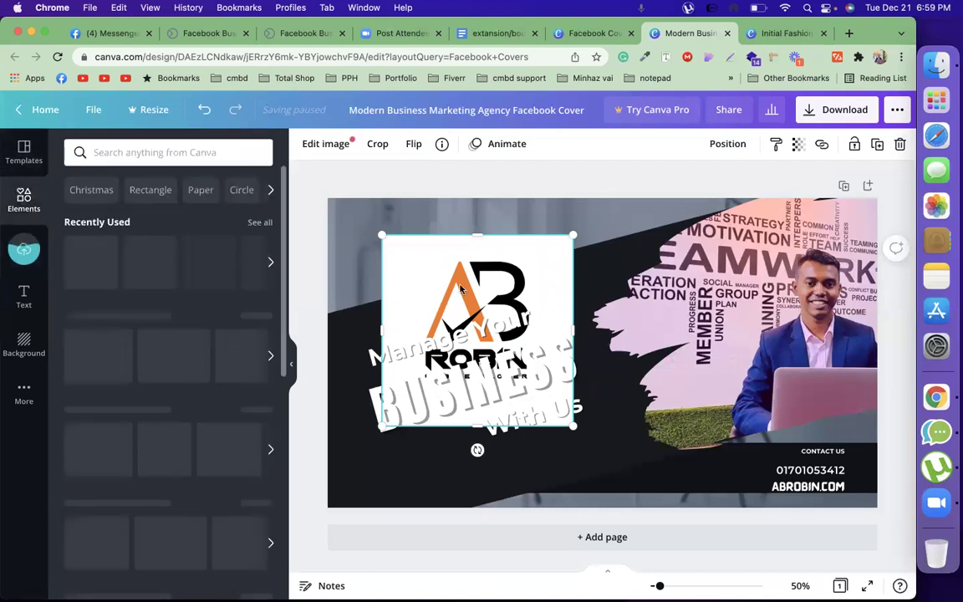
pyautogui.moveTo(461, 288); pyautogui.dragTo(710, 298)
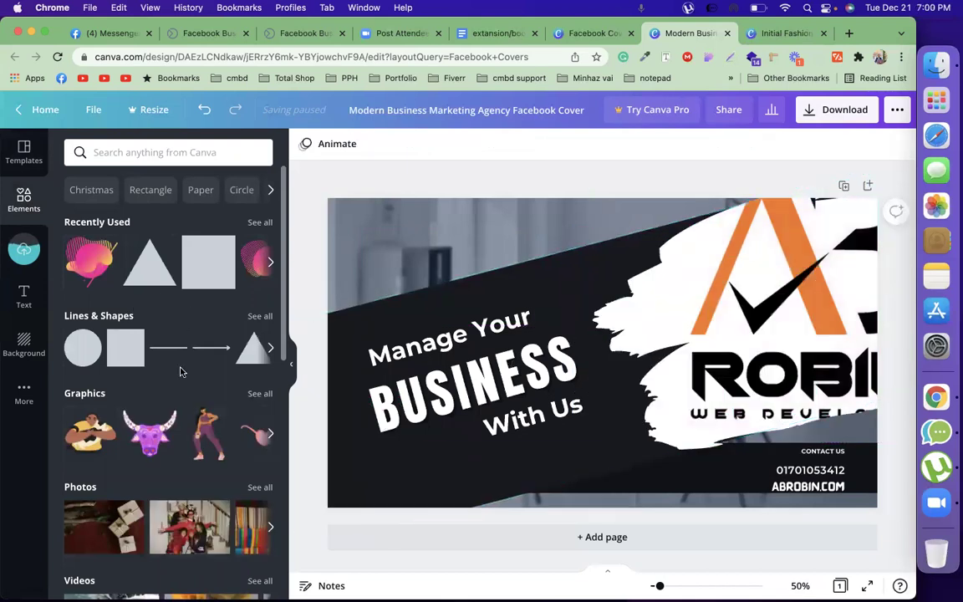
pyautogui.scroll(-10, 180, 371)
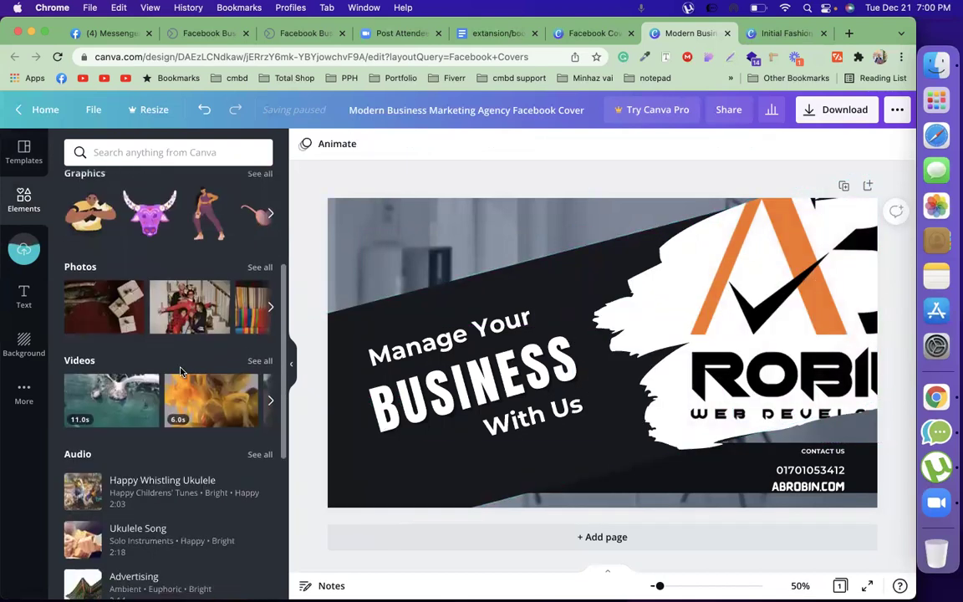
pyautogui.scroll(-3, 180, 371)
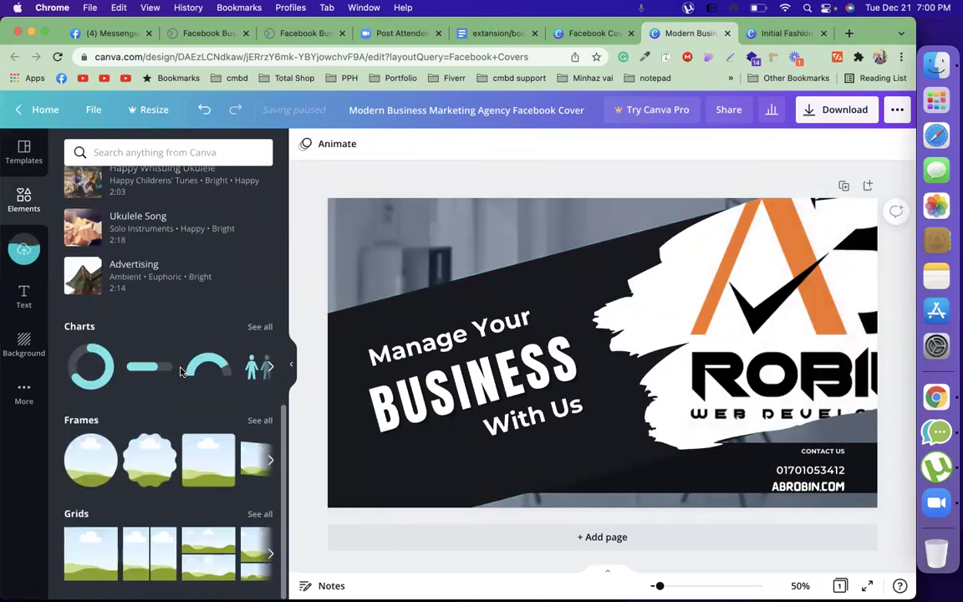
# Undo the logo replacing the photo and the first circle frame added
pyautogui.click(96, 456)
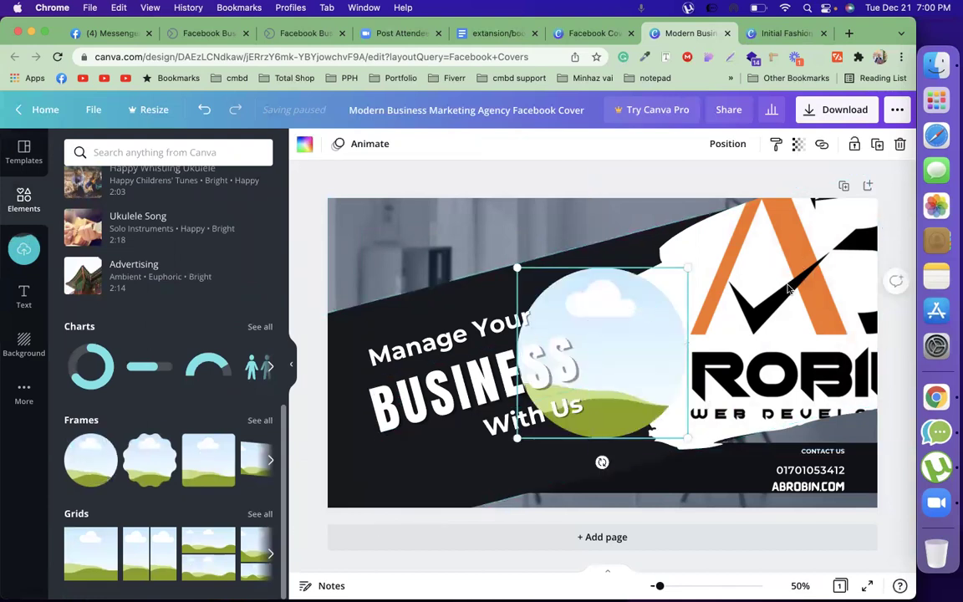
pyautogui.moveTo(761, 285); pyautogui.dragTo(665, 313)
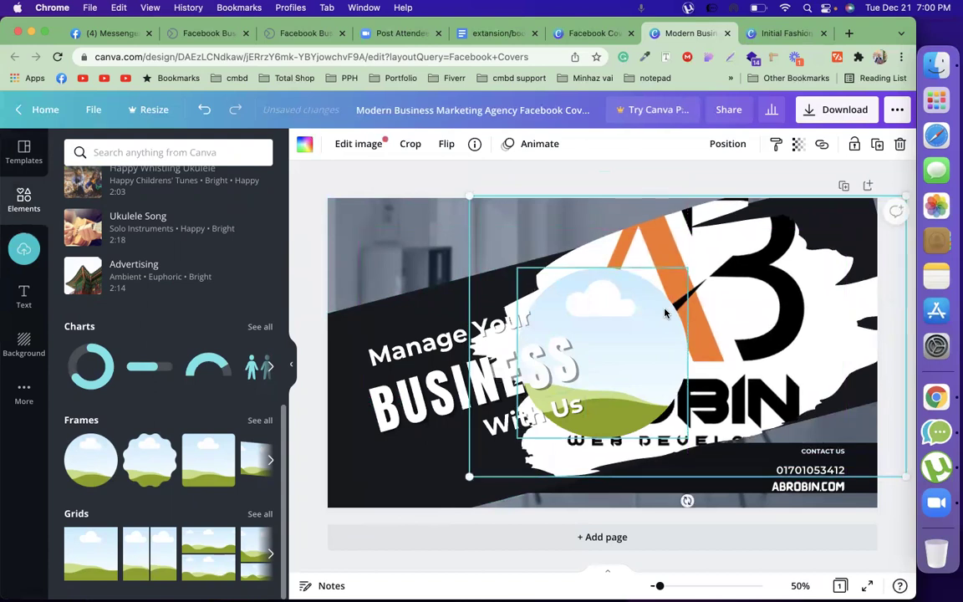
pyautogui.press('super+z')
pyautogui.press('super+z')
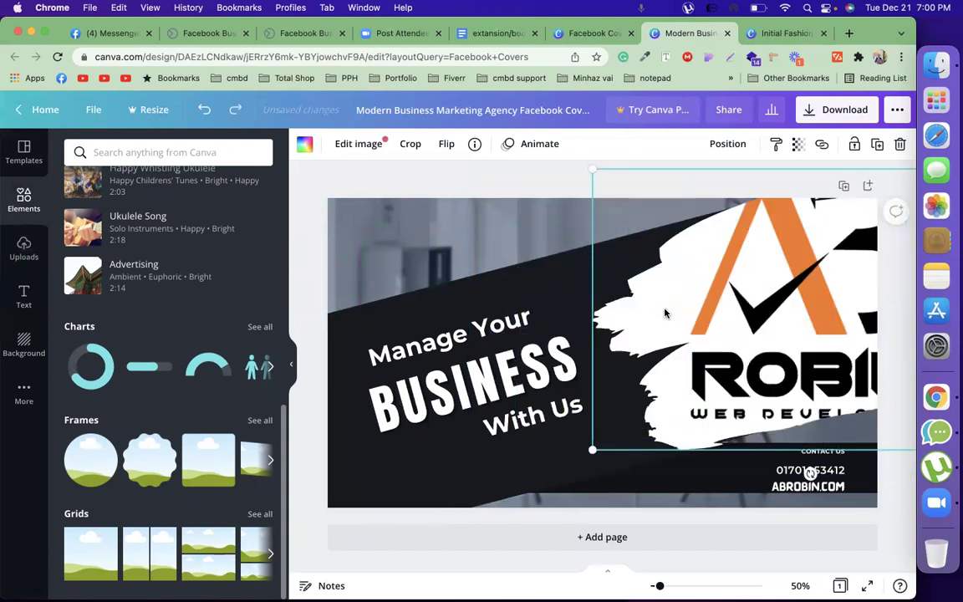
pyautogui.press('super+z')
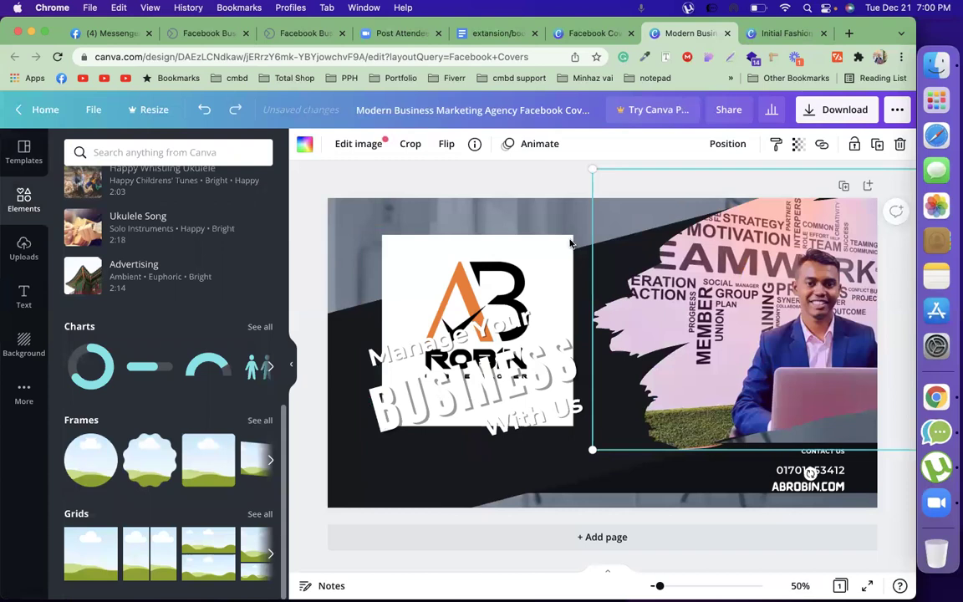
# Add a circle frame, move it to the cover's top-left and shrink it
pyautogui.click(87, 459)
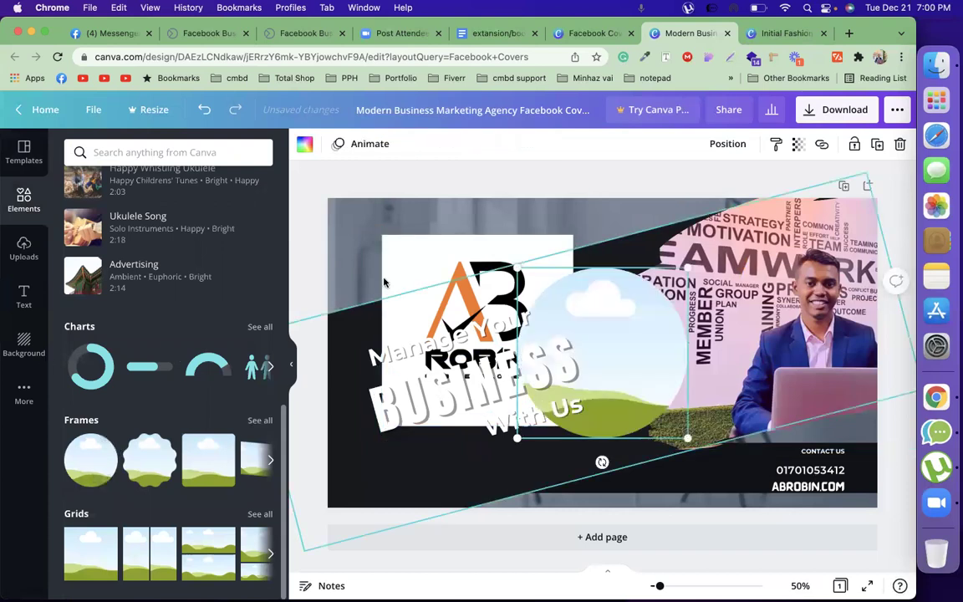
pyautogui.moveTo(443, 285); pyautogui.dragTo(614, 344)
pyautogui.moveTo(519, 275); pyautogui.dragTo(581, 422)
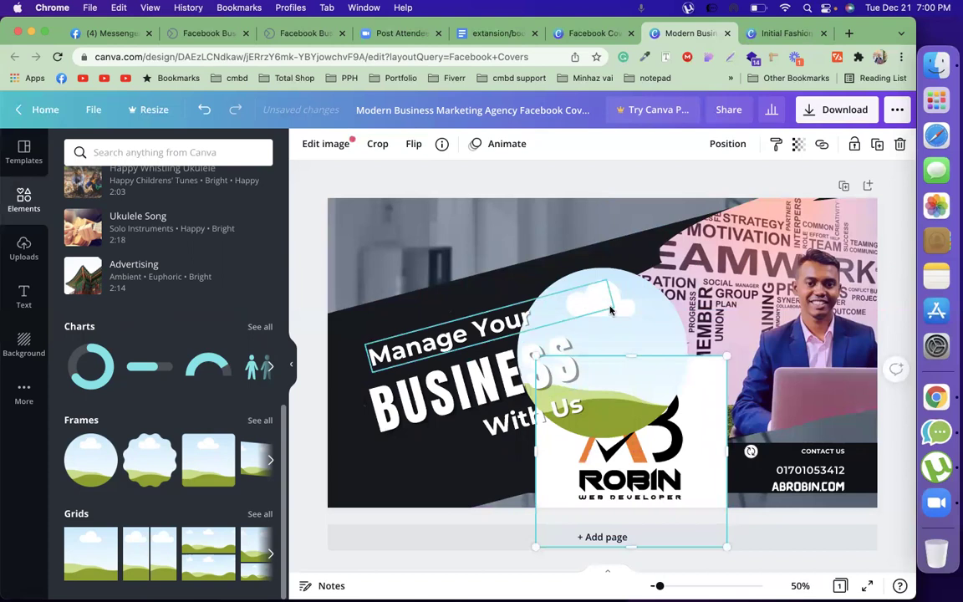
pyautogui.moveTo(616, 293); pyautogui.dragTo(444, 212)
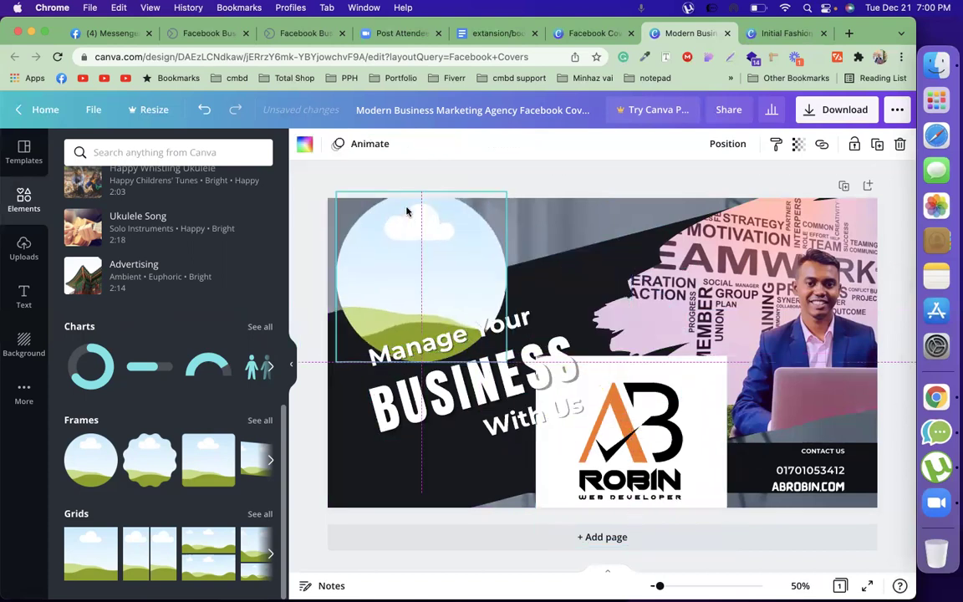
pyautogui.moveTo(341, 189); pyautogui.dragTo(357, 228)
# Place the AB logo inside the circle frame and resize it to about 215 px
pyautogui.click(613, 393)
pyautogui.moveTo(613, 393)
pyautogui.mouseDown()
pyautogui.moveTo(379, 214)
pyautogui.moveTo(398, 268)
pyautogui.moveTo(416, 278)
pyautogui.mouseUp()
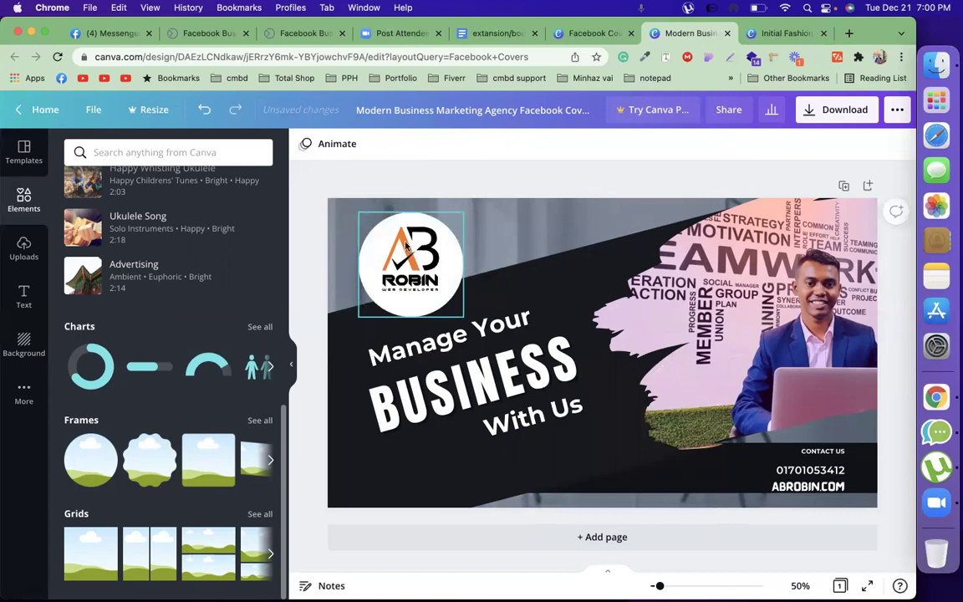
pyautogui.moveTo(412, 278)
pyautogui.mouseDown()
pyautogui.moveTo(400, 265)
pyautogui.moveTo(404, 276)
pyautogui.mouseUp()
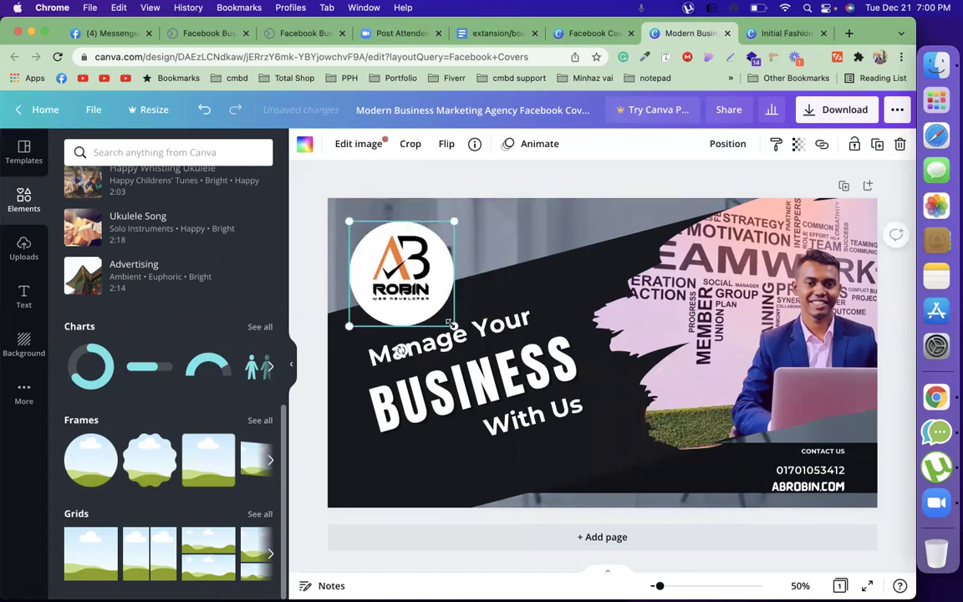
pyautogui.moveTo(451, 325); pyautogui.dragTo(390, 259)
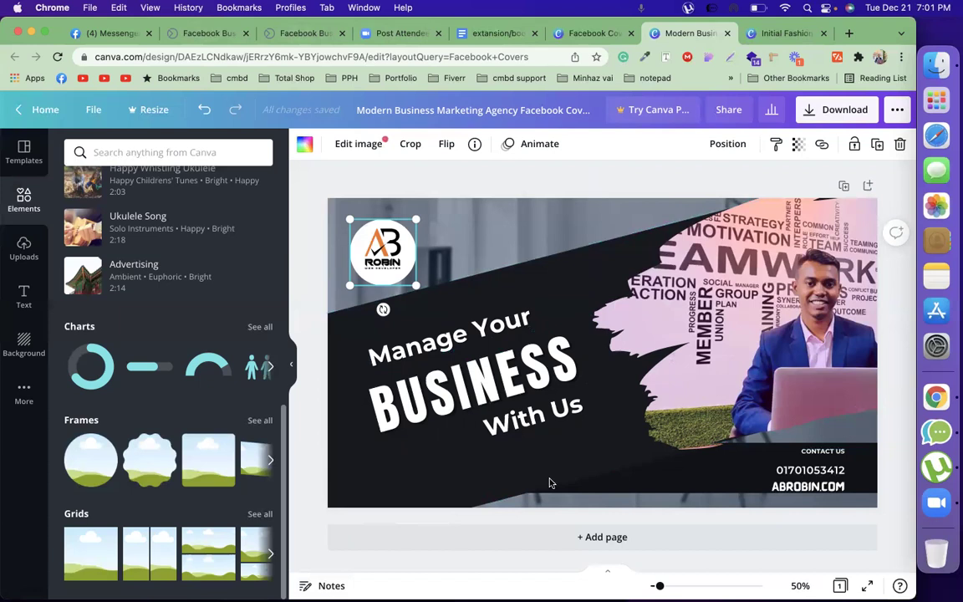
pyautogui.click(484, 33)
# Scroll through the 'extansion/book mark/ softwer/' document's Chrome extension links, such as Color zilla and Loom
pyautogui.scroll(-20, 487, 361)
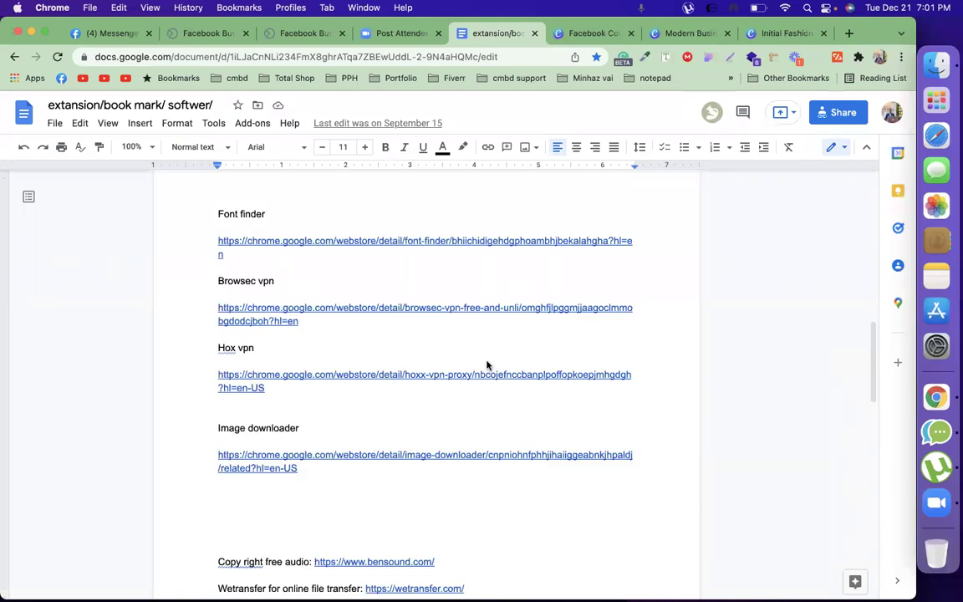
pyautogui.scroll(-5, 487, 364)
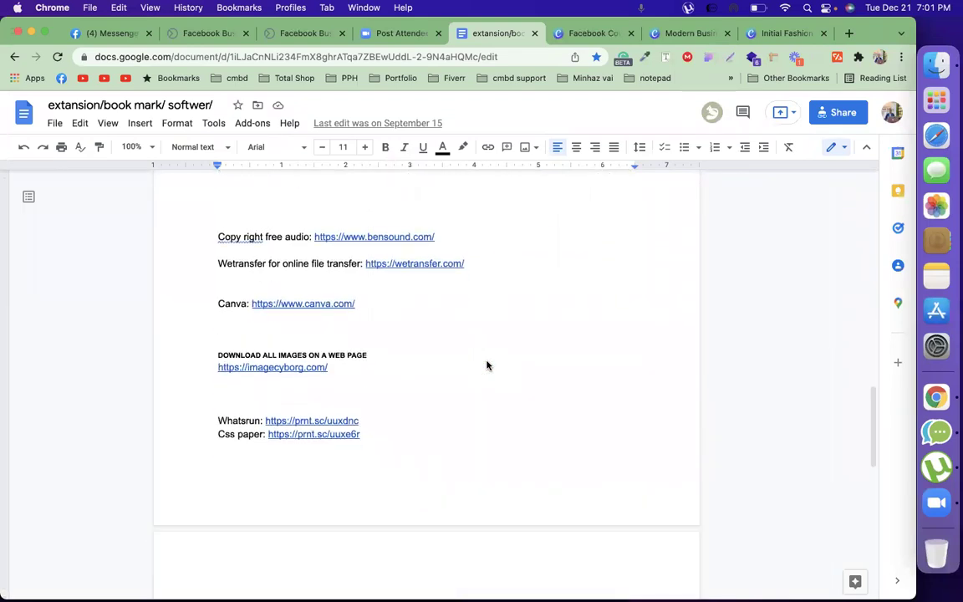
pyautogui.scroll(-4, 486, 364)
pyautogui.scroll(2, 487, 365)
pyautogui.scroll(15, 487, 364)
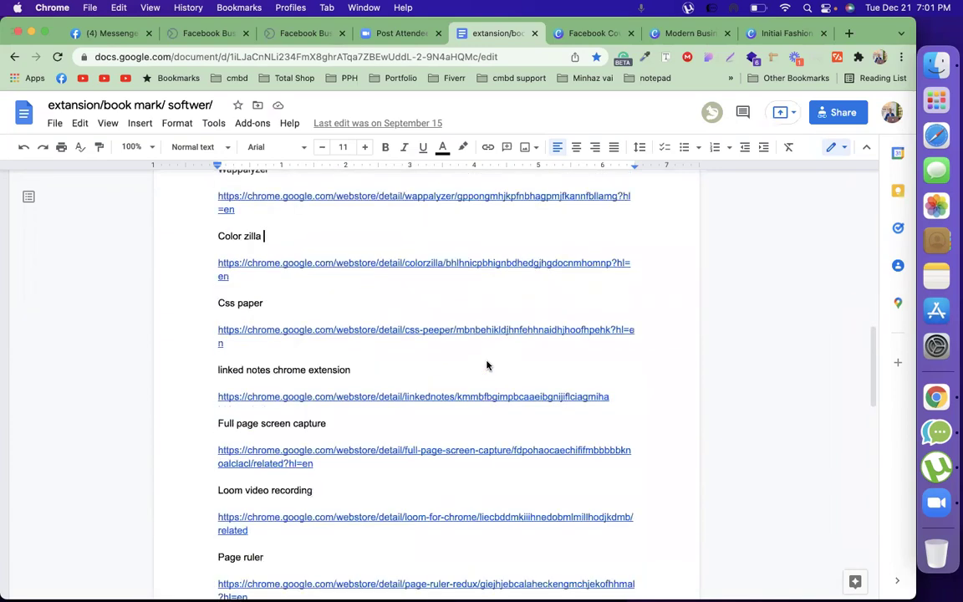
pyautogui.scroll(5, 487, 364)
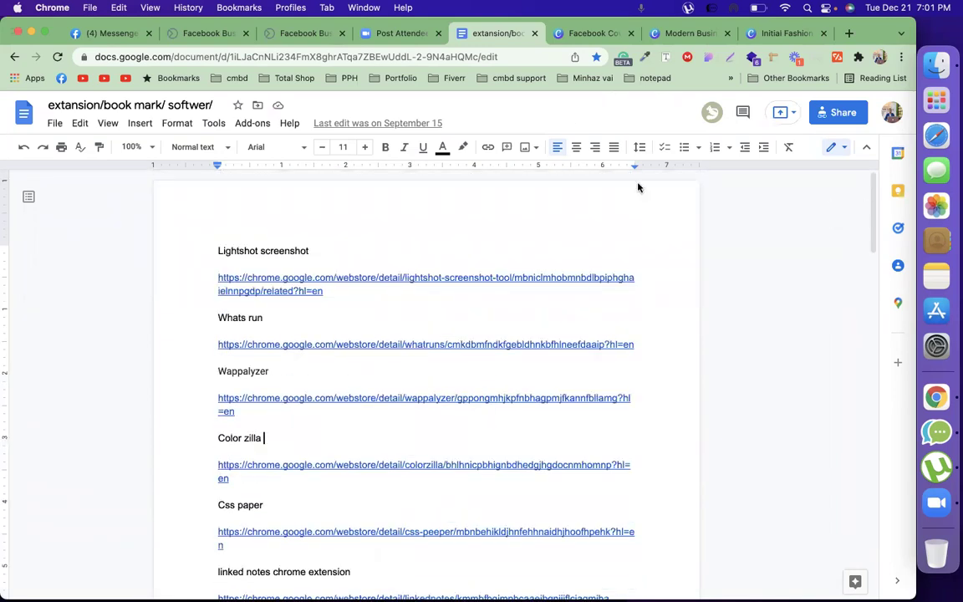
# Open a blank new tab, then scroll the links document to its last entries (Canva, imagecyborg, Whatsrun)
pyautogui.click(849, 34)
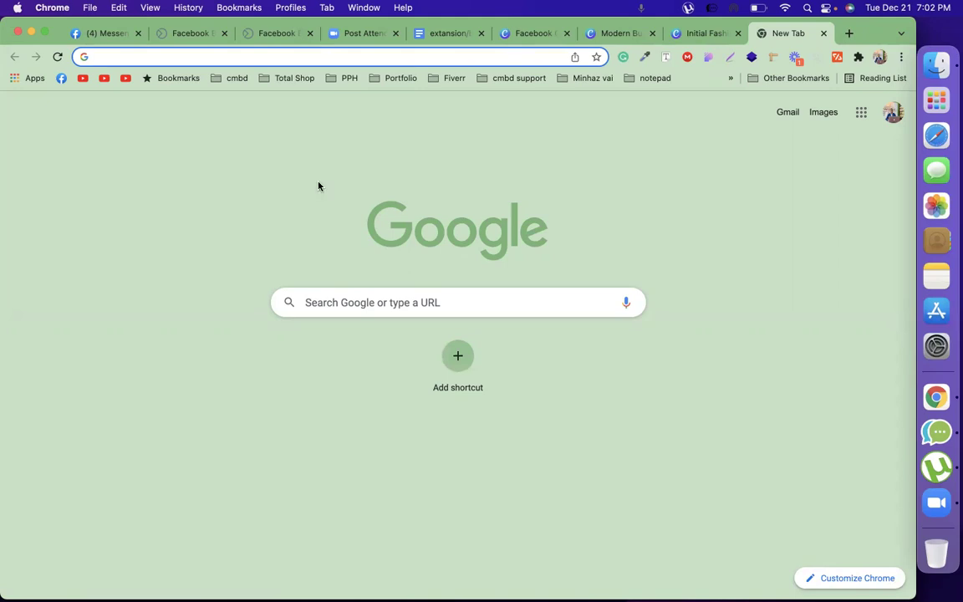
pyautogui.click(450, 37)
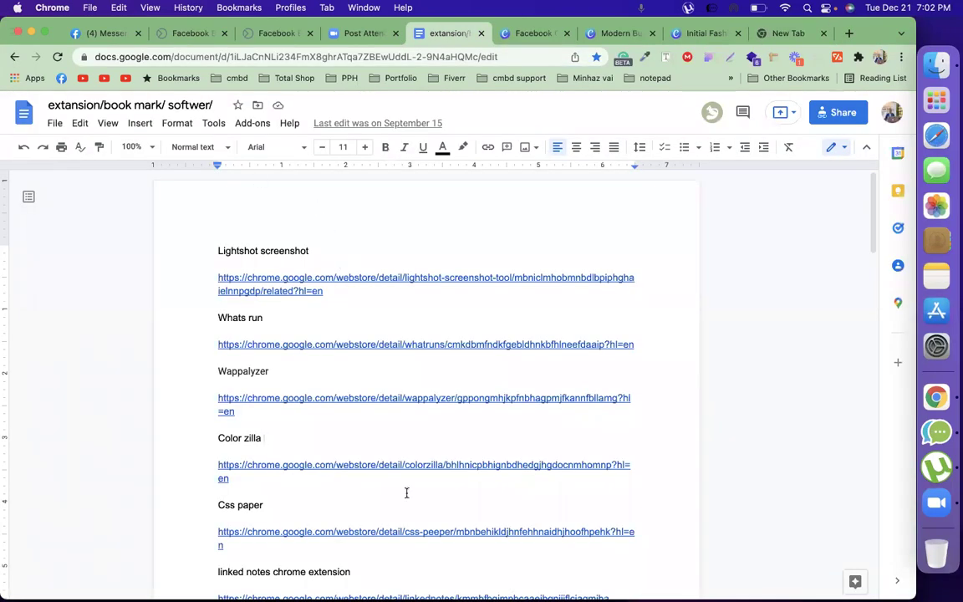
pyautogui.scroll(-15, 407, 493)
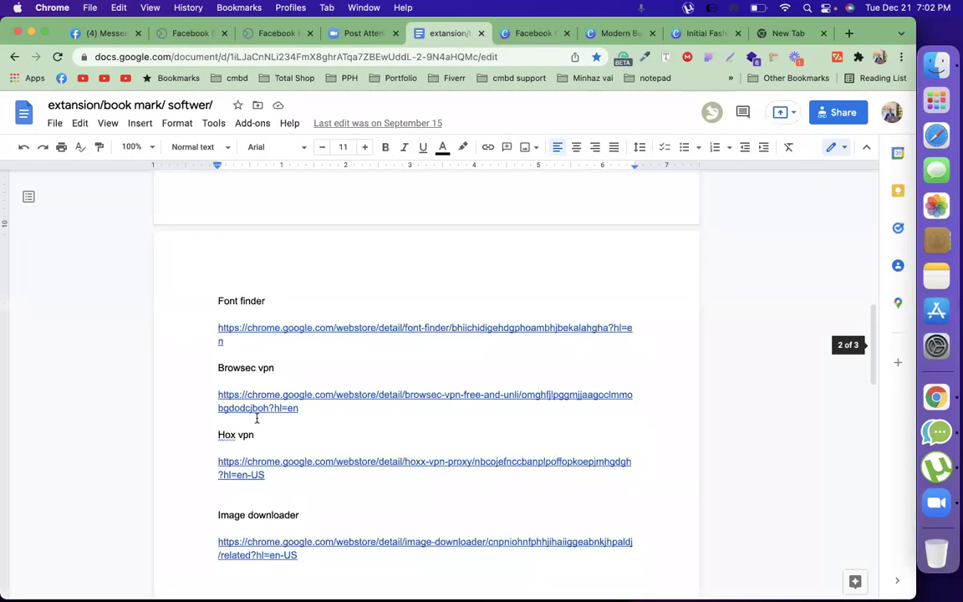
pyautogui.scroll(-8, 256, 418)
pyautogui.scroll(-5, 257, 419)
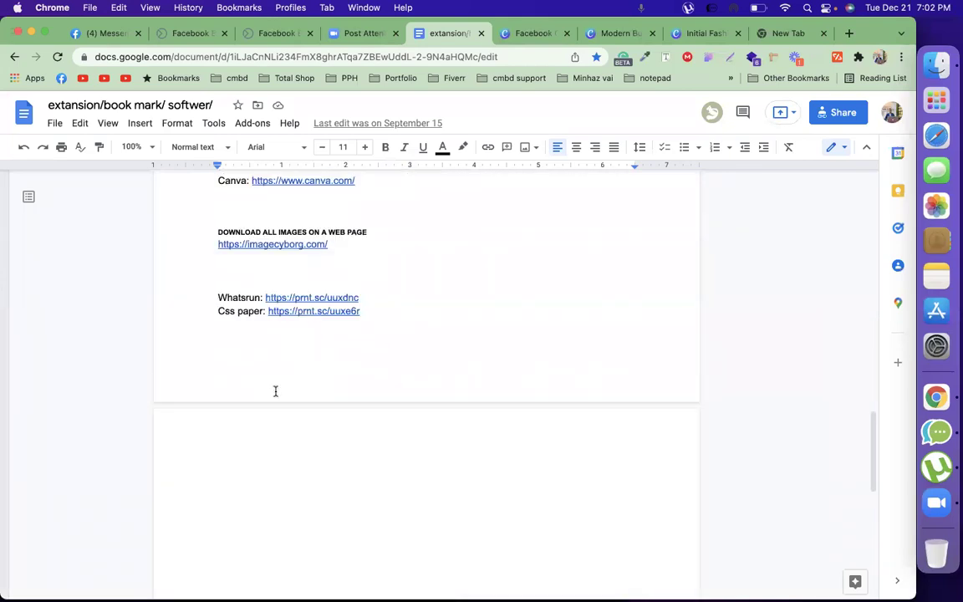
pyautogui.click(253, 432)
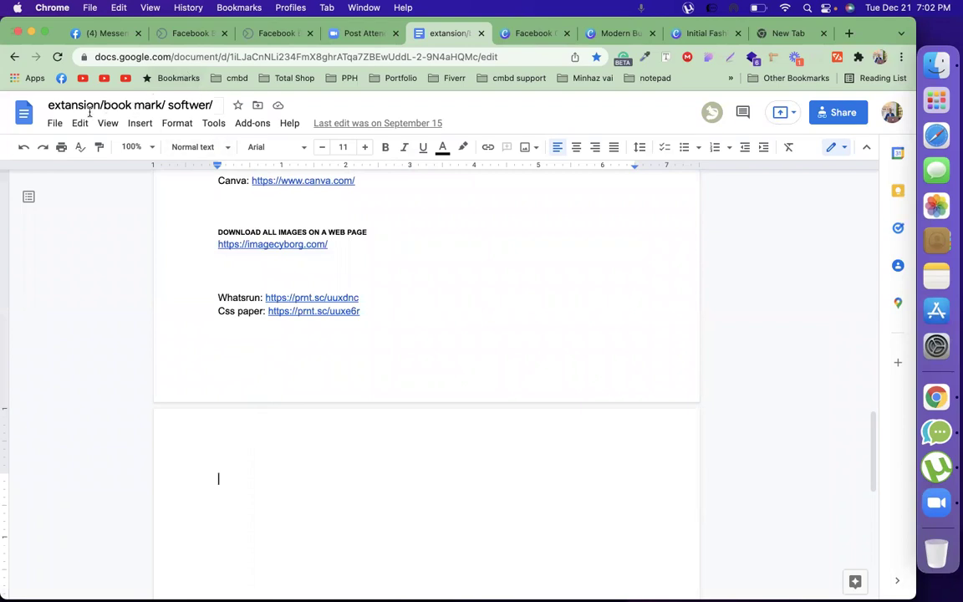
pyautogui.click(137, 124)
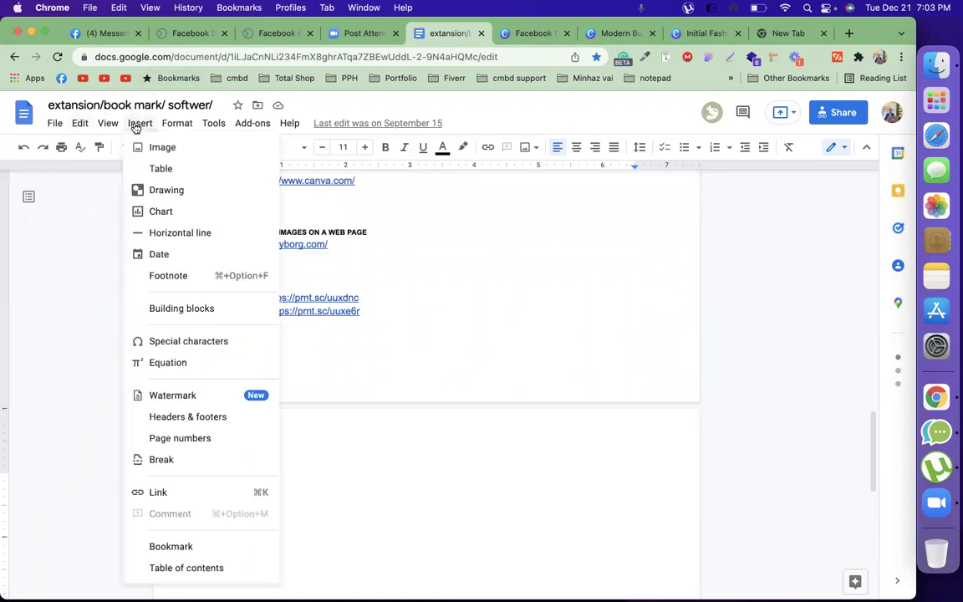
pyautogui.moveTo(152, 148)
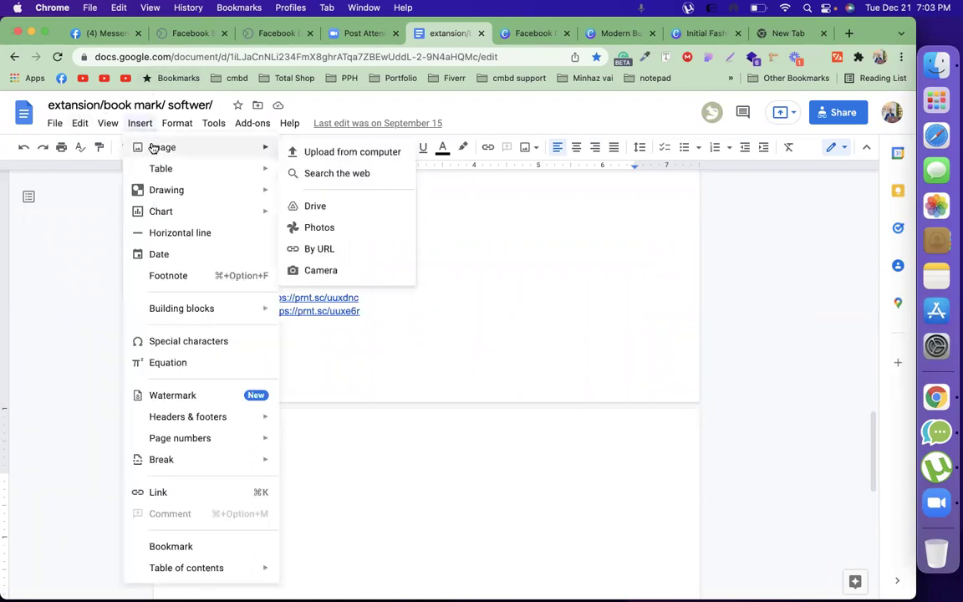
pyautogui.click(324, 154)
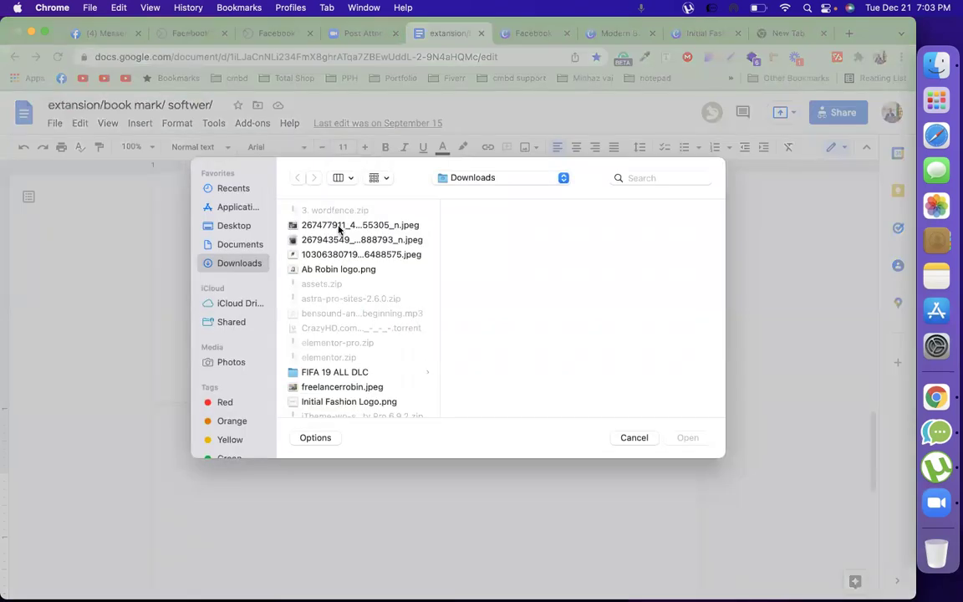
pyautogui.click(343, 389)
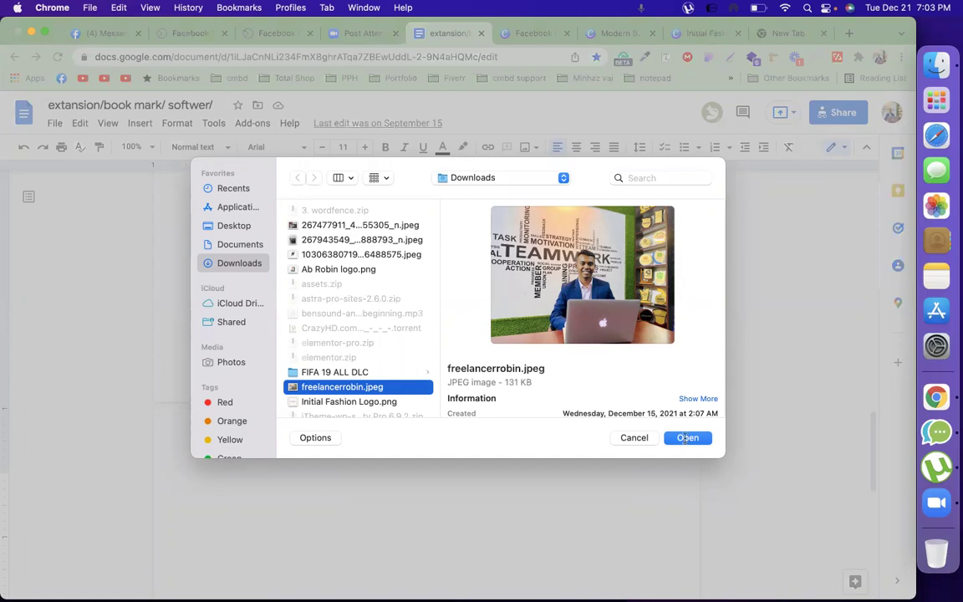
pyautogui.click(686, 438)
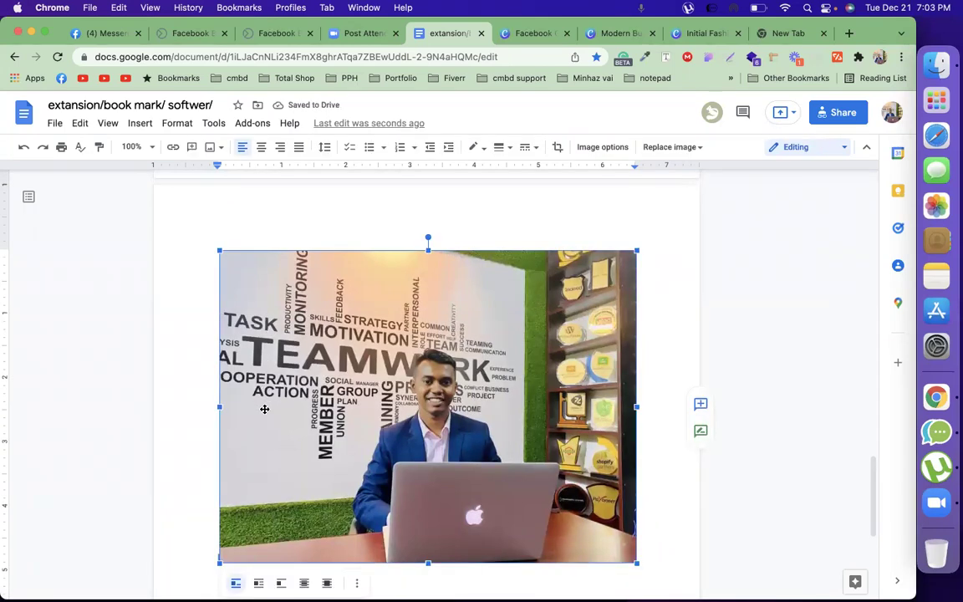
pyautogui.scroll(-2, 264, 411)
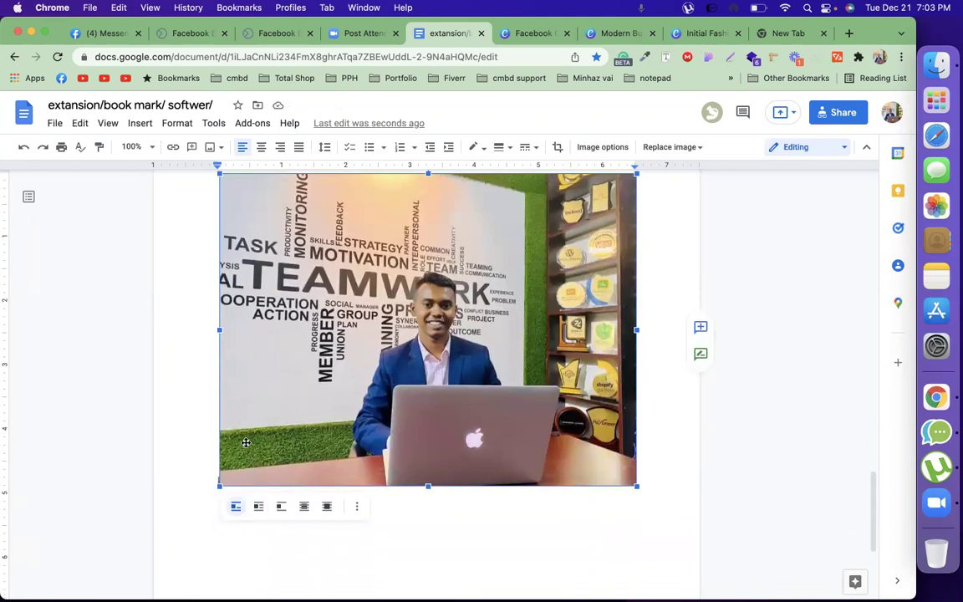
pyautogui.press('BackSpace')
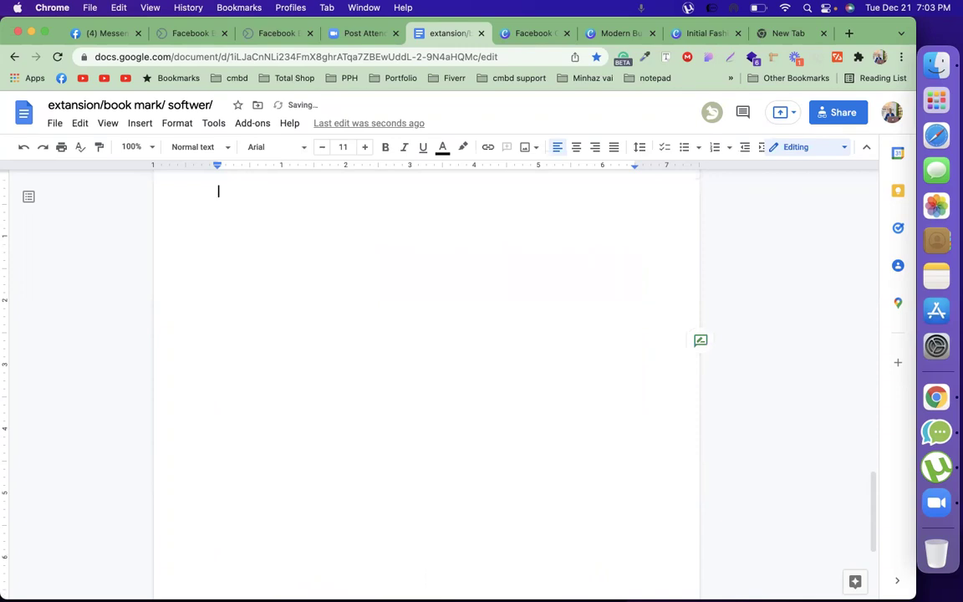
# Add a 'color zilla' line on the new page of the document
pyautogui.scroll(10, 426, 376)
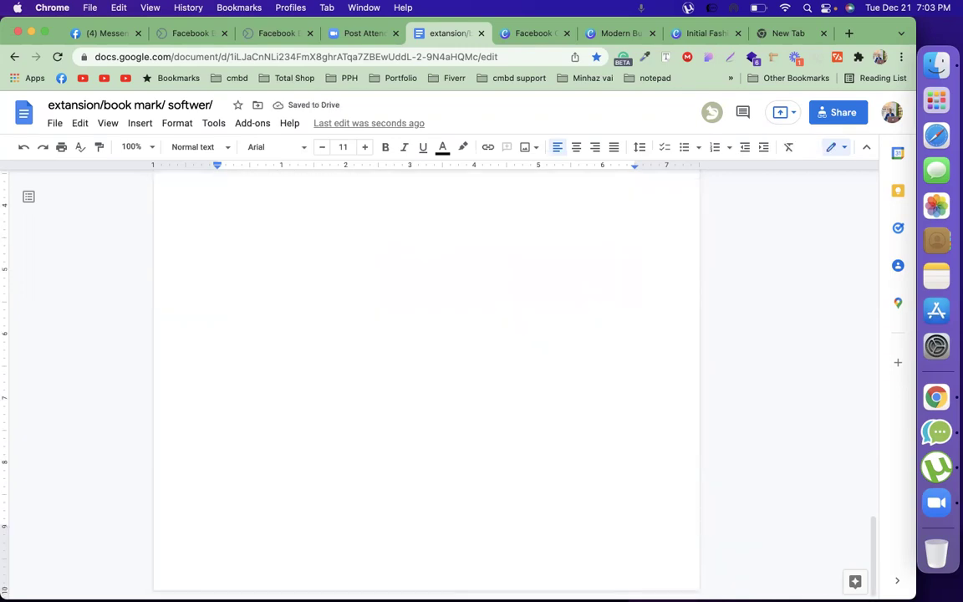
pyautogui.scroll(4, 427, 376)
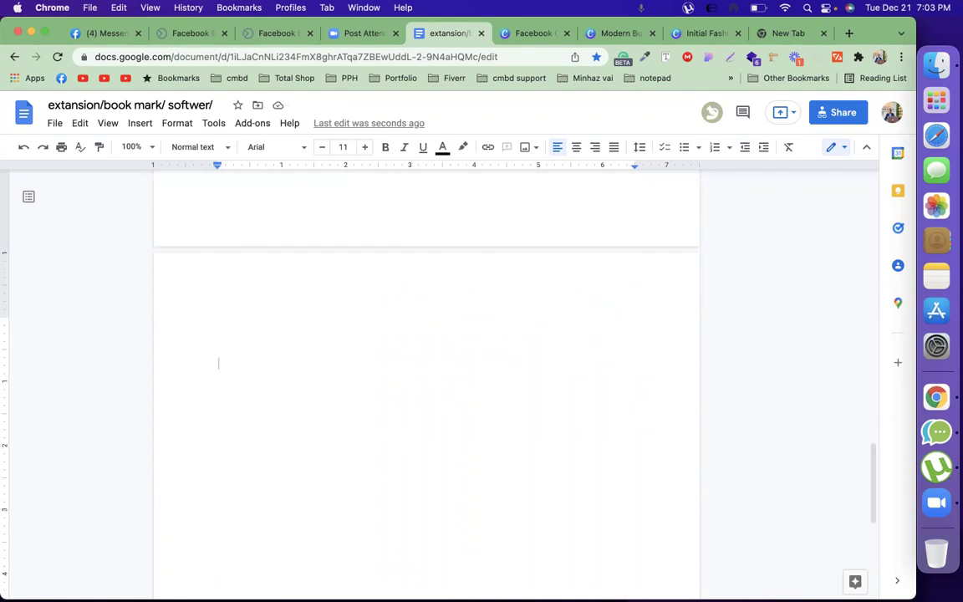
pyautogui.write('color zilla')
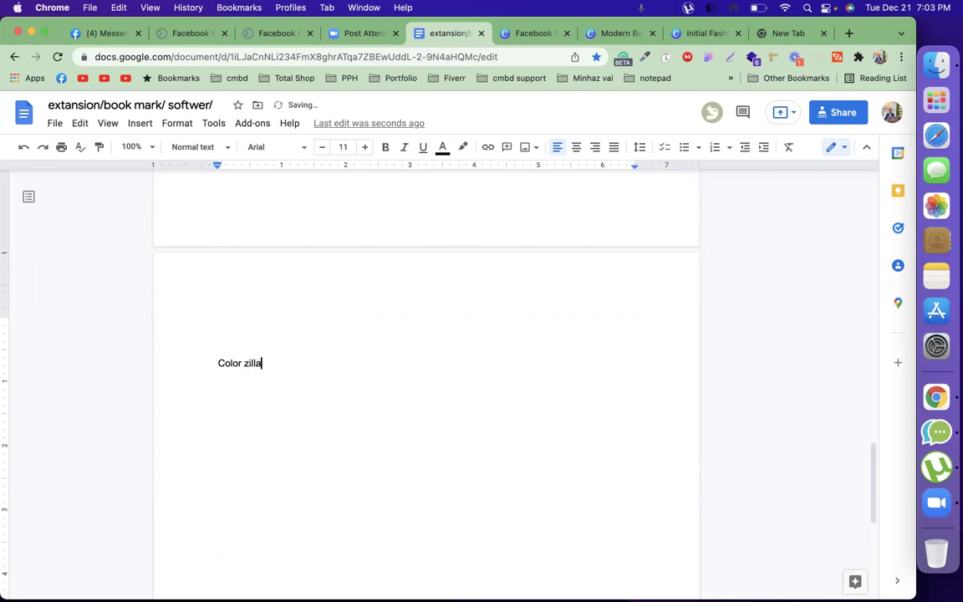
pyautogui.press('Return')
# Insert freelancerrobin.jpeg from the computer below the Color zilla line
pyautogui.click(148, 127)
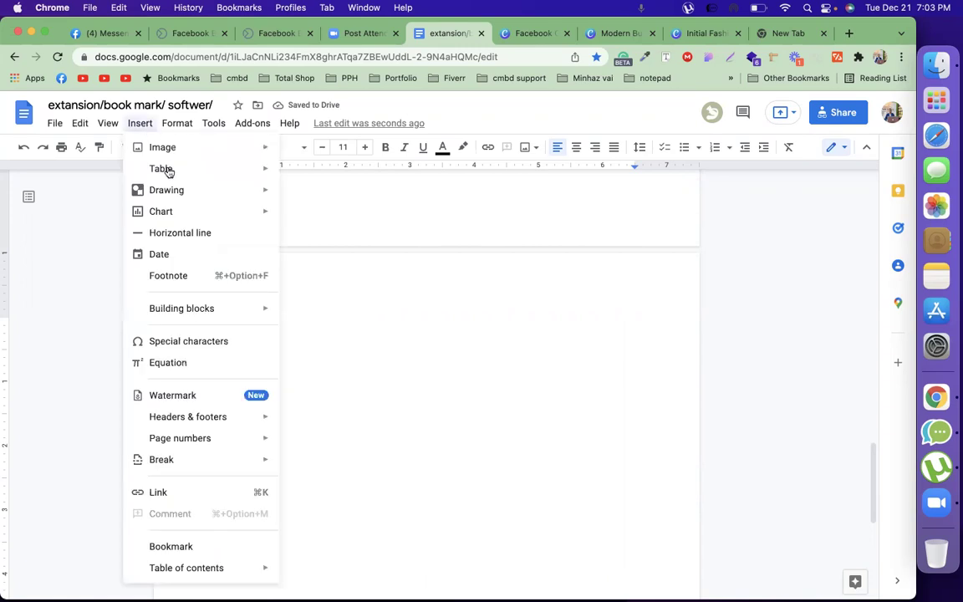
pyautogui.click(318, 169)
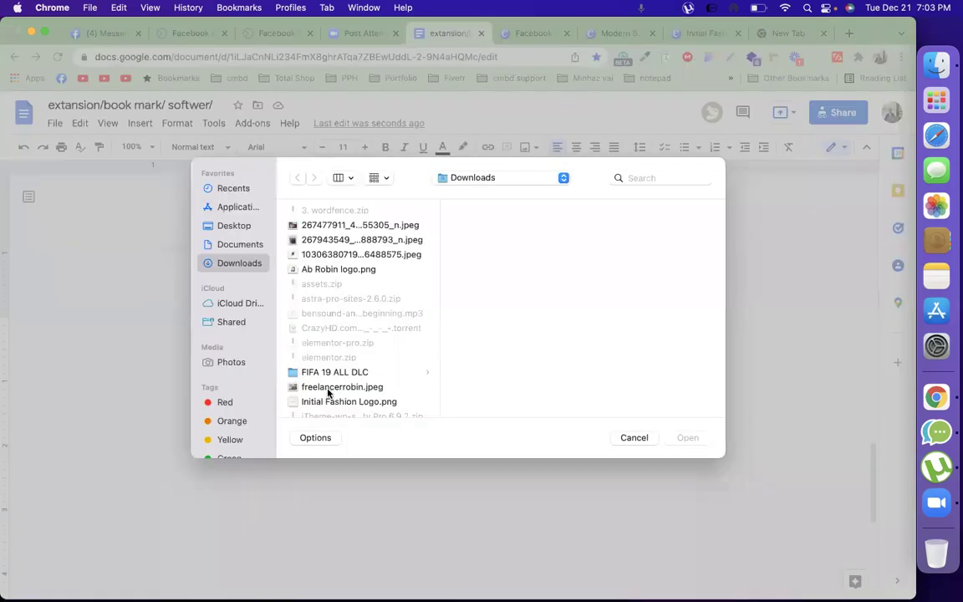
pyautogui.click(366, 387)
pyautogui.click(686, 439)
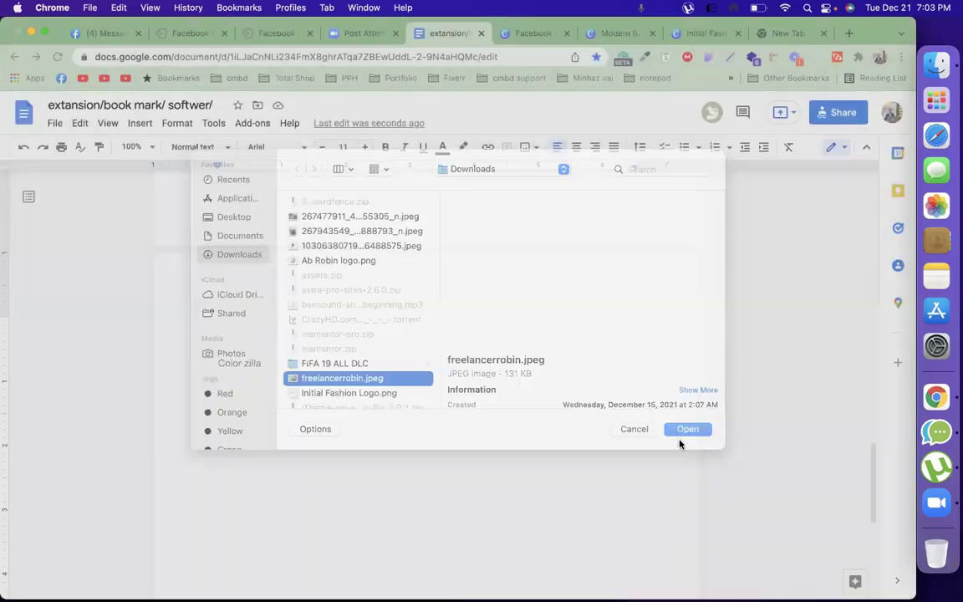
# Delete the inserted photo and the stray characters again
pyautogui.scroll(-2, 312, 451)
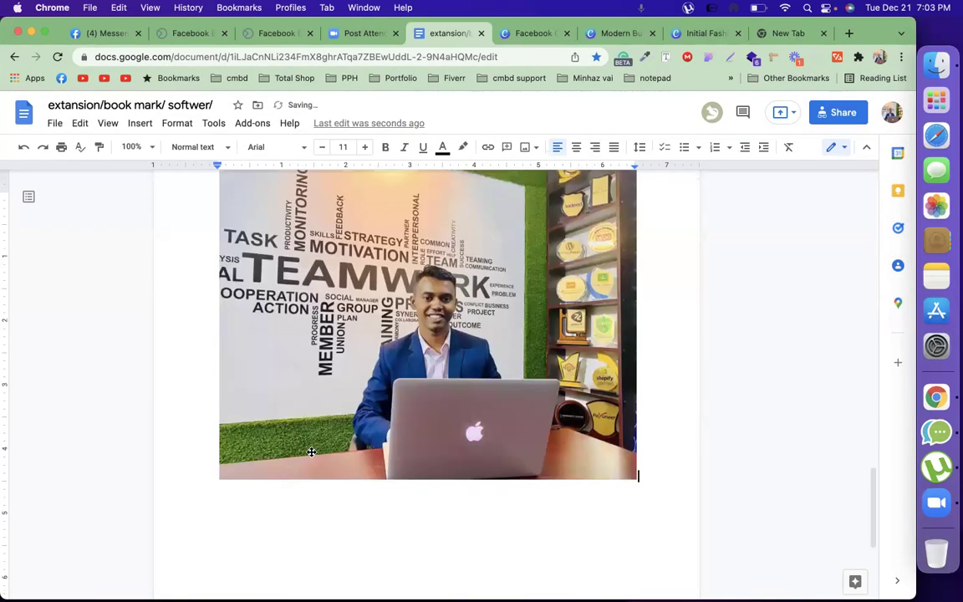
pyautogui.press('Return')
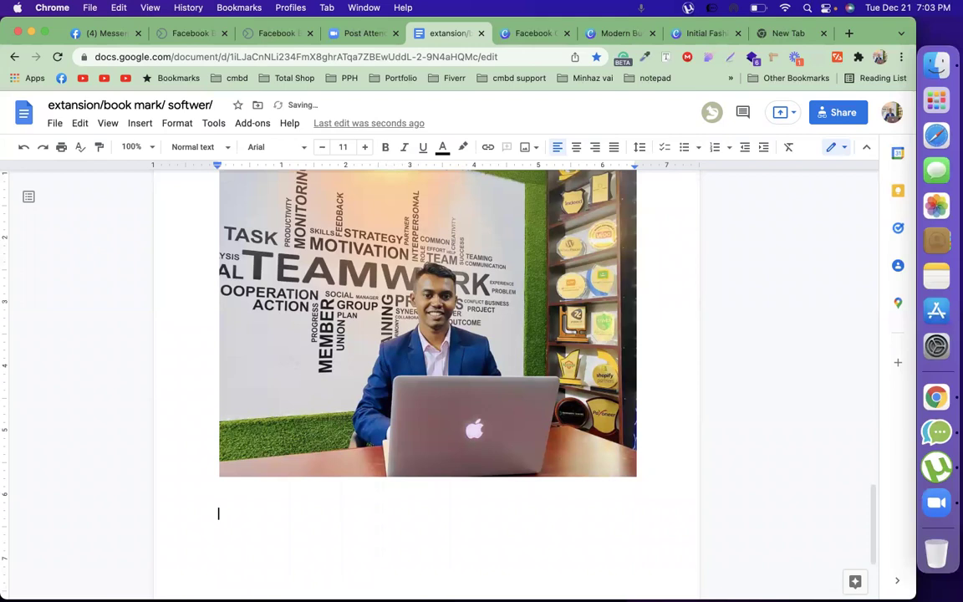
pyautogui.press('BackSpace')
pyautogui.press('BackSpace')
pyautogui.write('ahdfkqk')
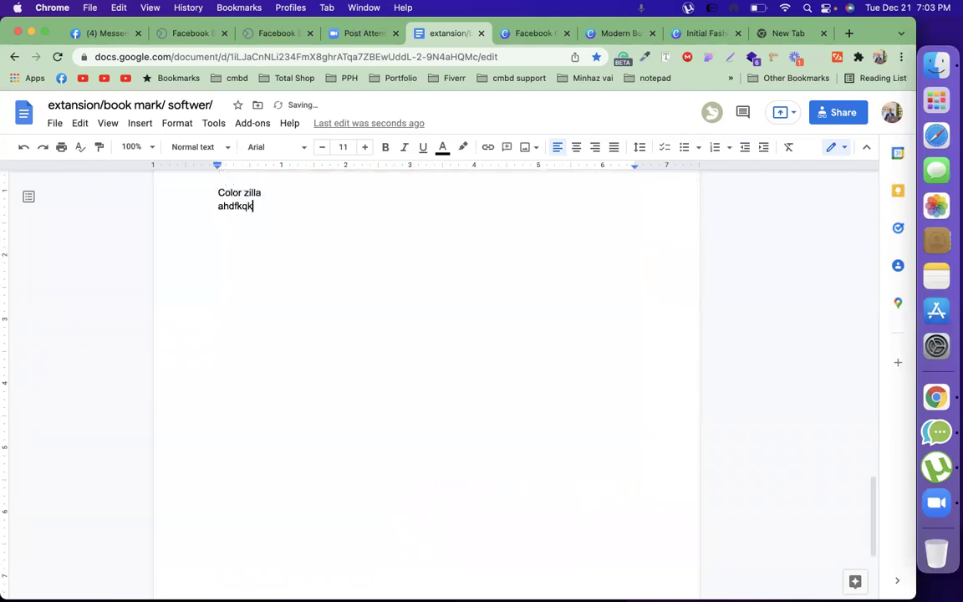
pyautogui.press('BackSpace')
pyautogui.press('BackSpace')
pyautogui.press('BackSpace')
pyautogui.press('BackSpace')
pyautogui.press('BackSpace')
pyautogui.press('BackSpace')
pyautogui.press('BackSpace')
pyautogui.press('BackSpace')
pyautogui.press('BackSpace')
pyautogui.press('BackSpace')
pyautogui.press('BackSpace')
pyautogui.press('BackSpace')
pyautogui.press('BackSpace')
pyautogui.press('BackSpace')
pyautogui.press('BackSpace')
pyautogui.press('BackSpace')
pyautogui.press('BackSpace')
pyautogui.press('BackSpace')
pyautogui.press('BackSpace')
pyautogui.press('BackSpace')
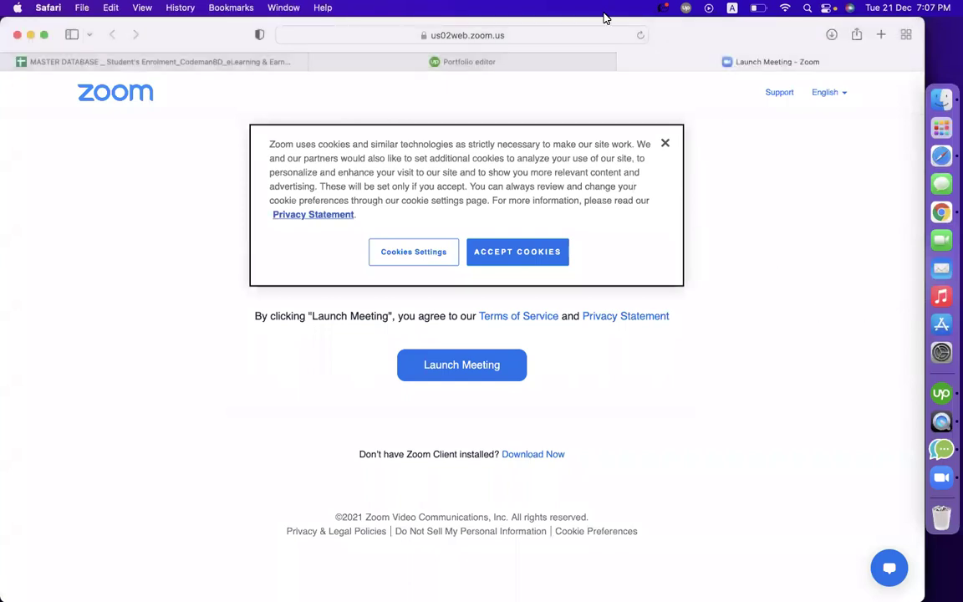
# In a new tab, search Google Drive for 'own bran' and open the Own Branding spreadsheet
pyautogui.click(521, 63)
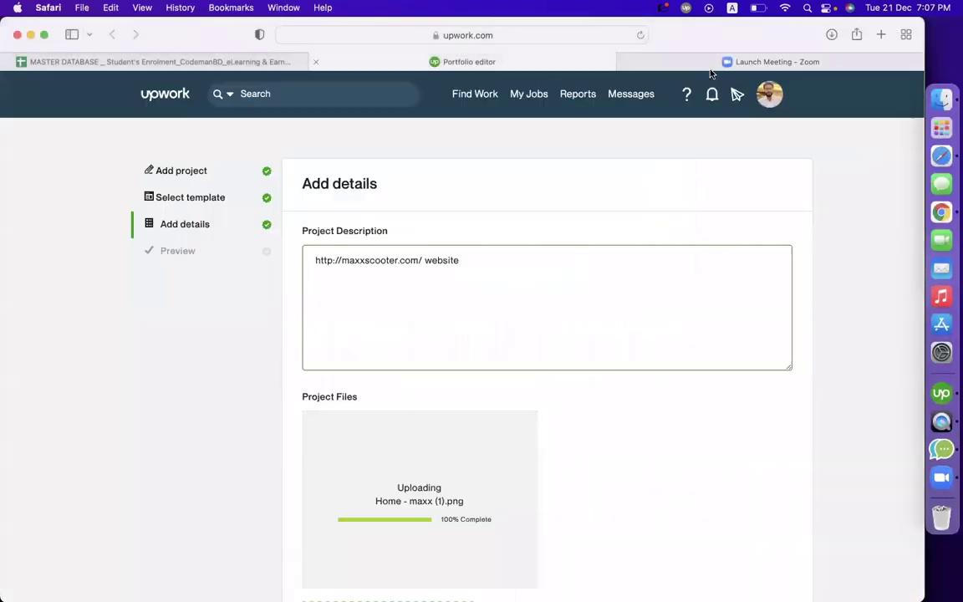
pyautogui.click(747, 60)
pyautogui.click(881, 35)
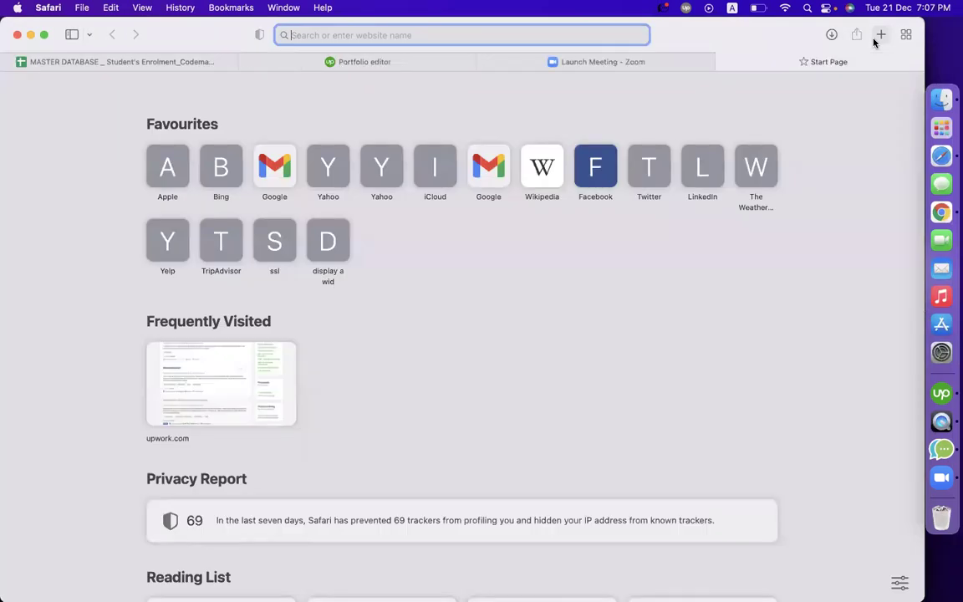
pyautogui.write('drive.google.com')
pyautogui.press('Return')
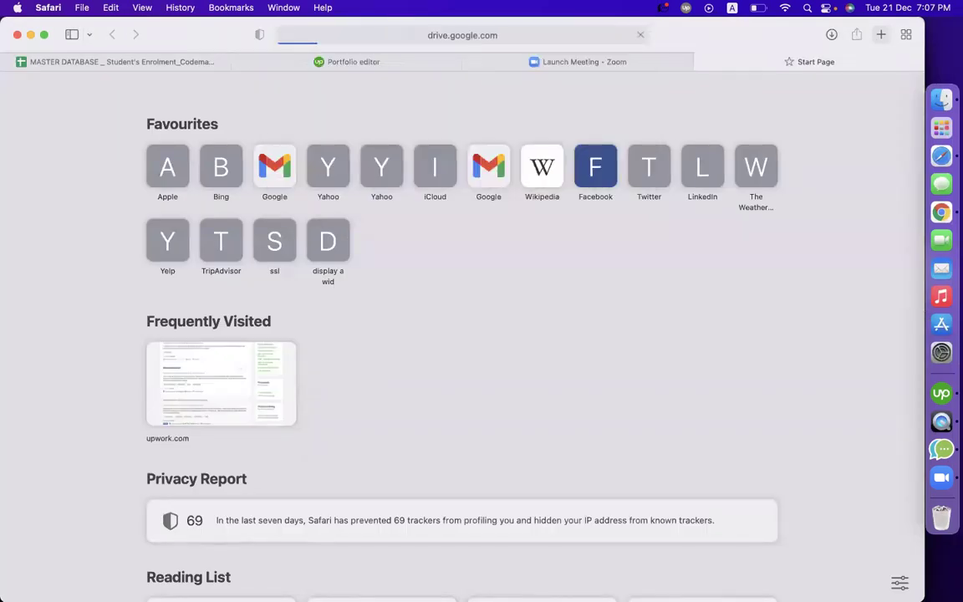
pyautogui.click(489, 92)
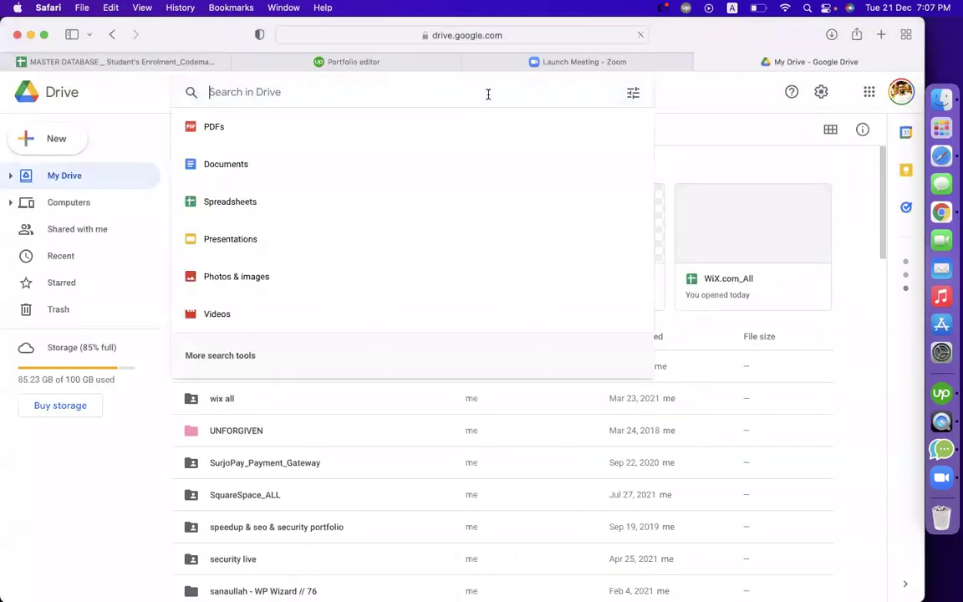
pyautogui.write('own bra')
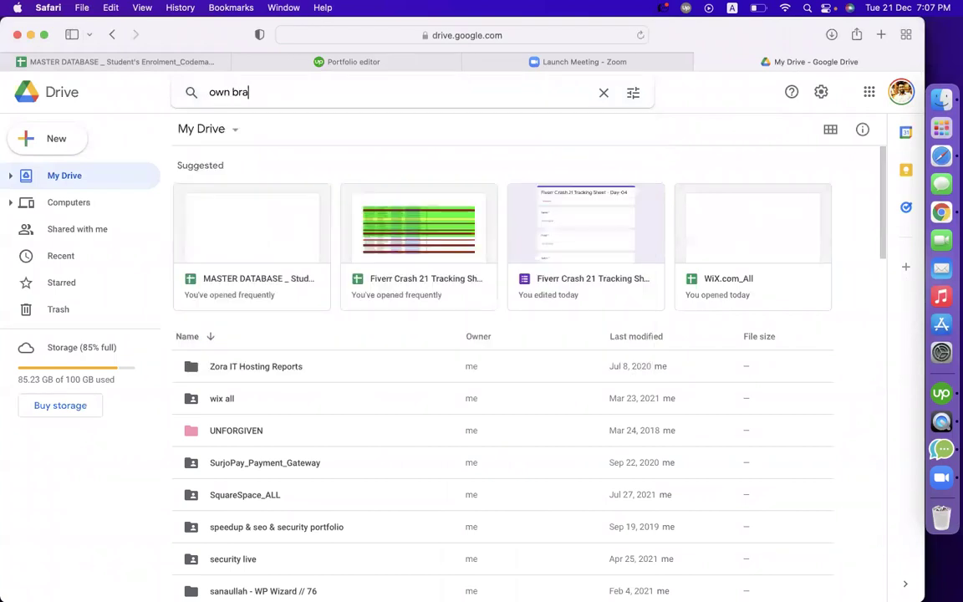
pyautogui.write('n')
pyautogui.click(431, 149)
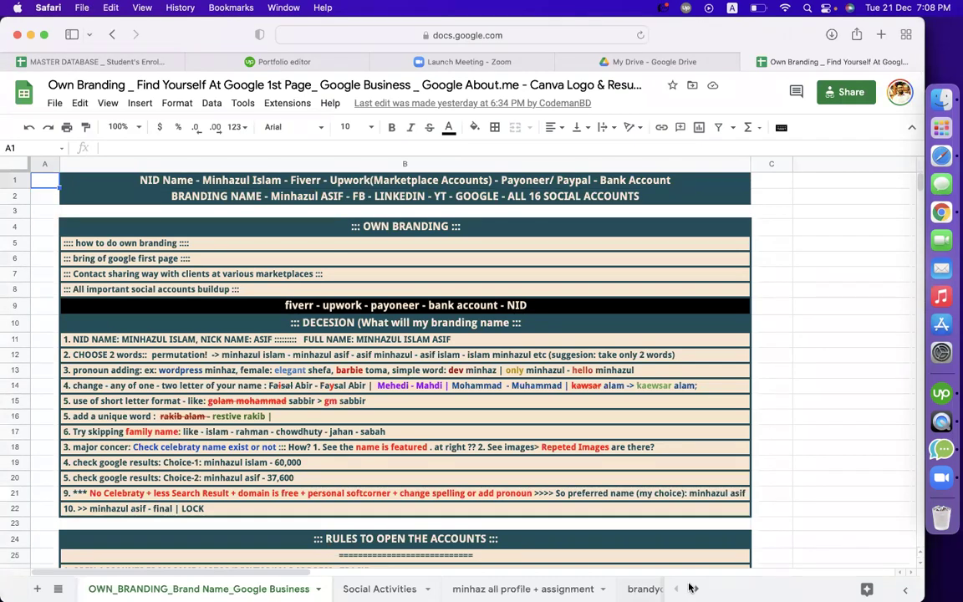
# Follow the LinkedIn URL in cell D9 of the profile-links sheet to the profile in a new tab
pyautogui.moveTo(351, 34); pyautogui.dragTo(615, 38)
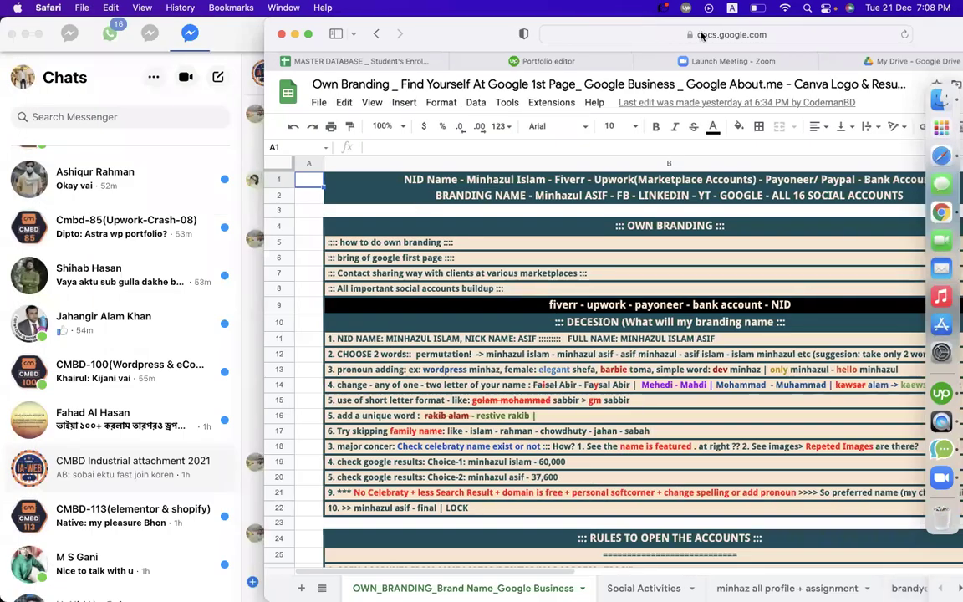
pyautogui.moveTo(479, 42); pyautogui.dragTo(215, 36)
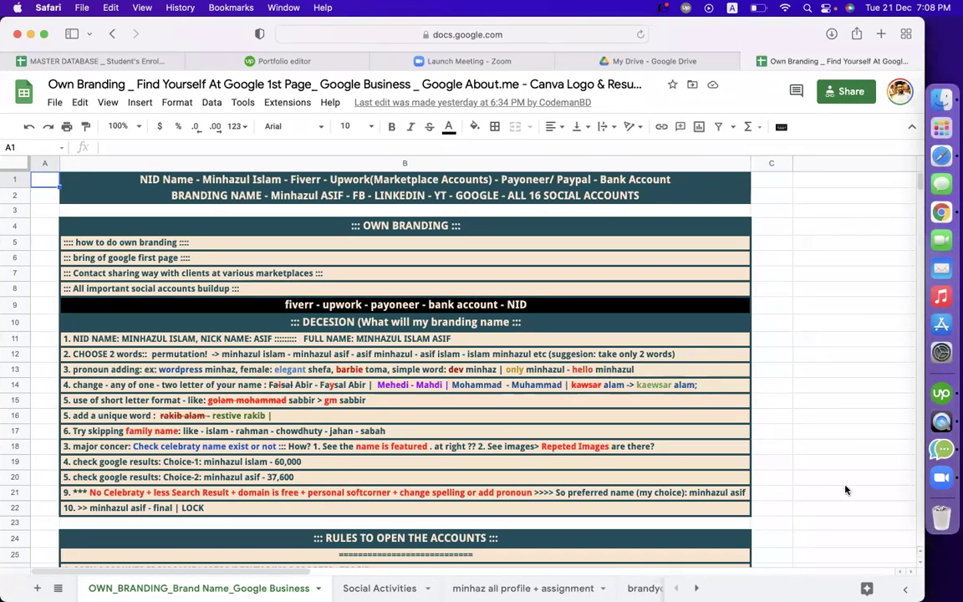
pyautogui.click(490, 587)
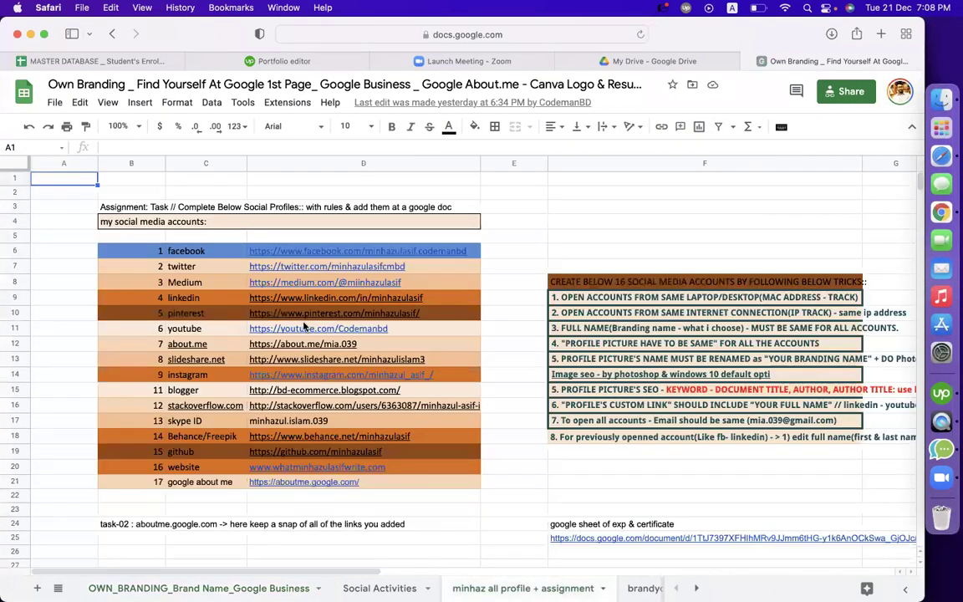
pyautogui.click(527, 222)
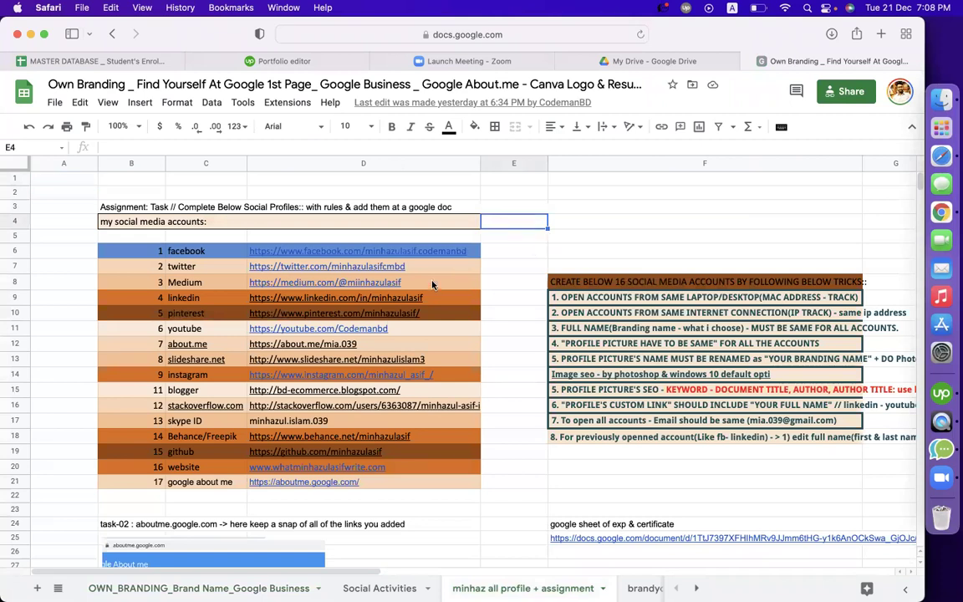
pyautogui.click(393, 298)
pyautogui.click(359, 321)
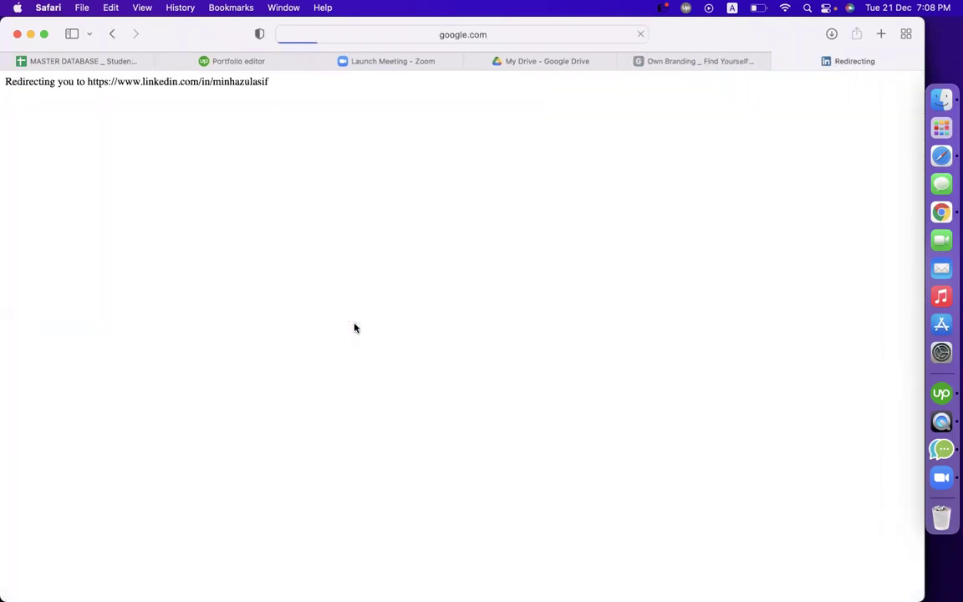
pyautogui.hotkey('ctrl', 'shift', 'Tab')
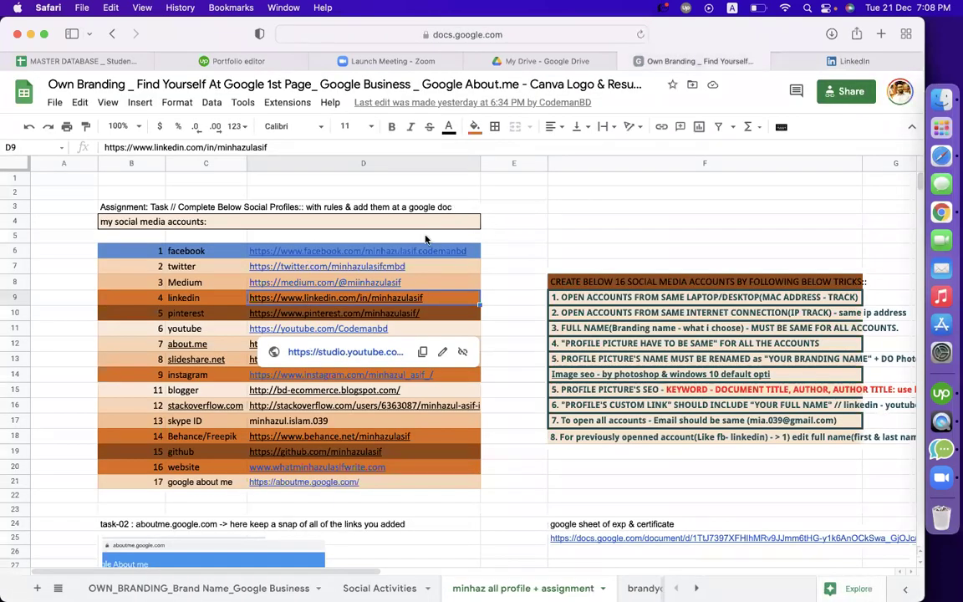
pyautogui.hotkey('ctrl', 'Tab')
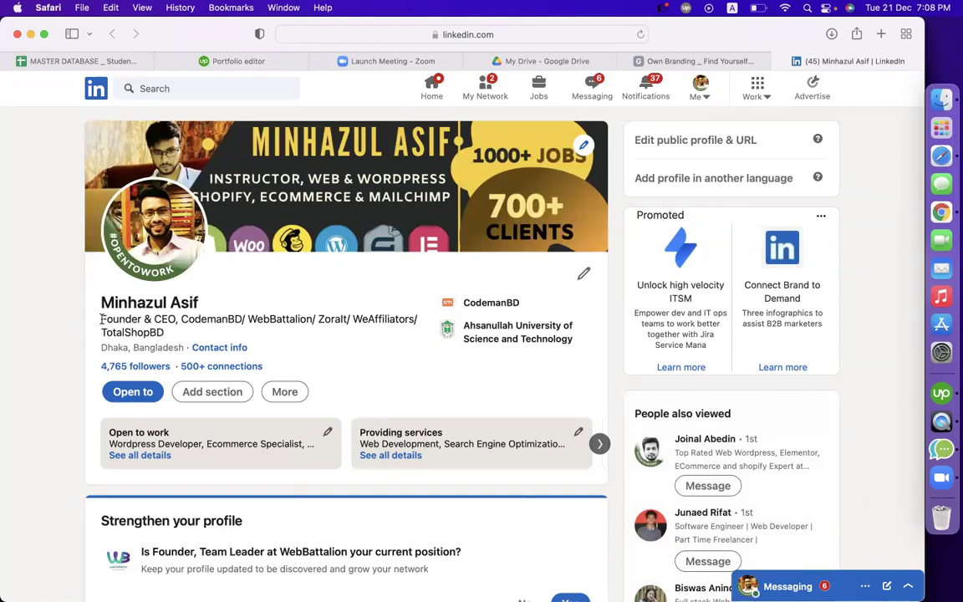
# Browse the Add profile section list: About, Intro, Skills and Additional information
pyautogui.moveTo(102, 319); pyautogui.dragTo(167, 332)
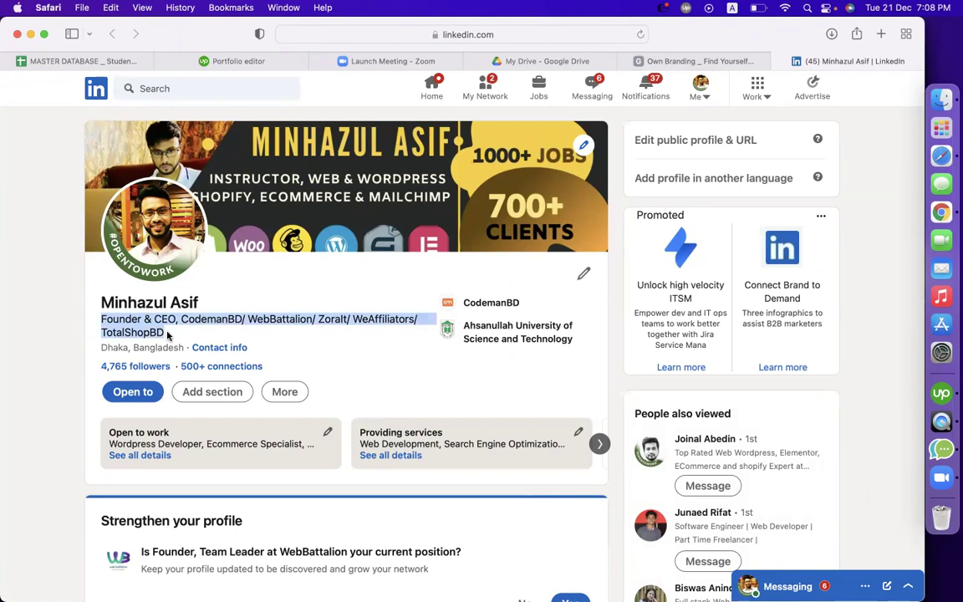
pyautogui.click(162, 335)
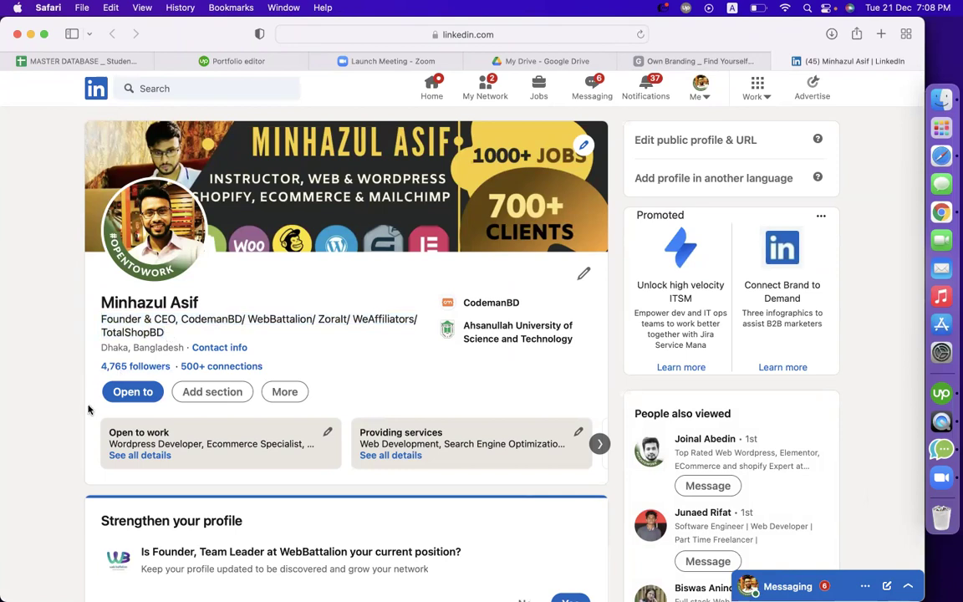
pyautogui.scroll(-2, 55, 413)
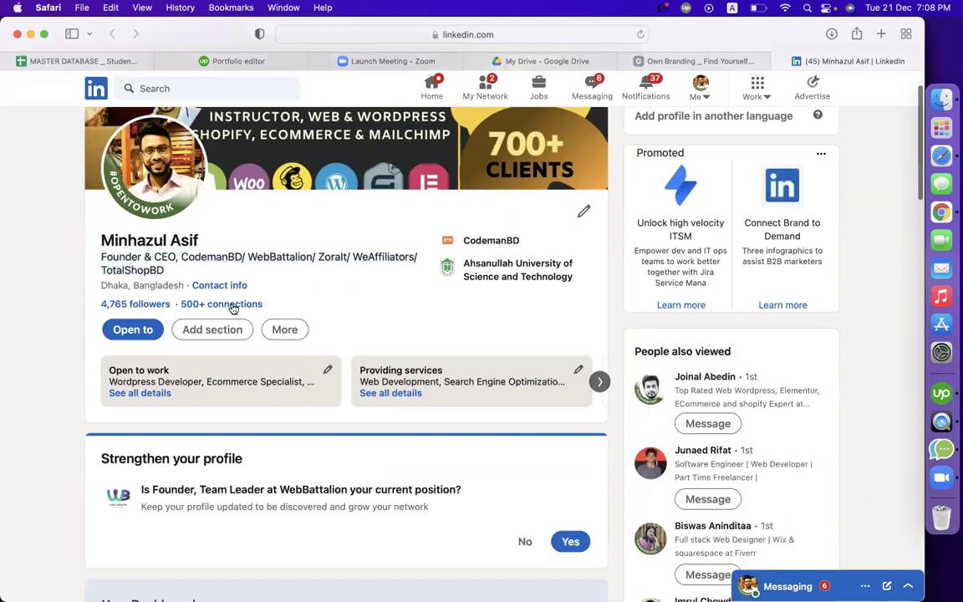
pyautogui.click(220, 333)
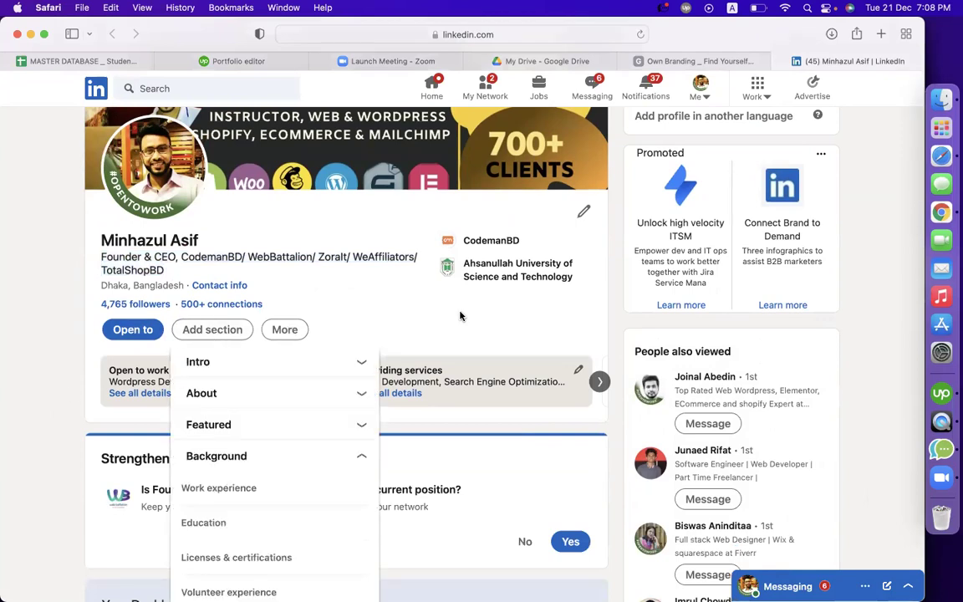
pyautogui.scroll(-3, 393, 316)
pyautogui.click(227, 283)
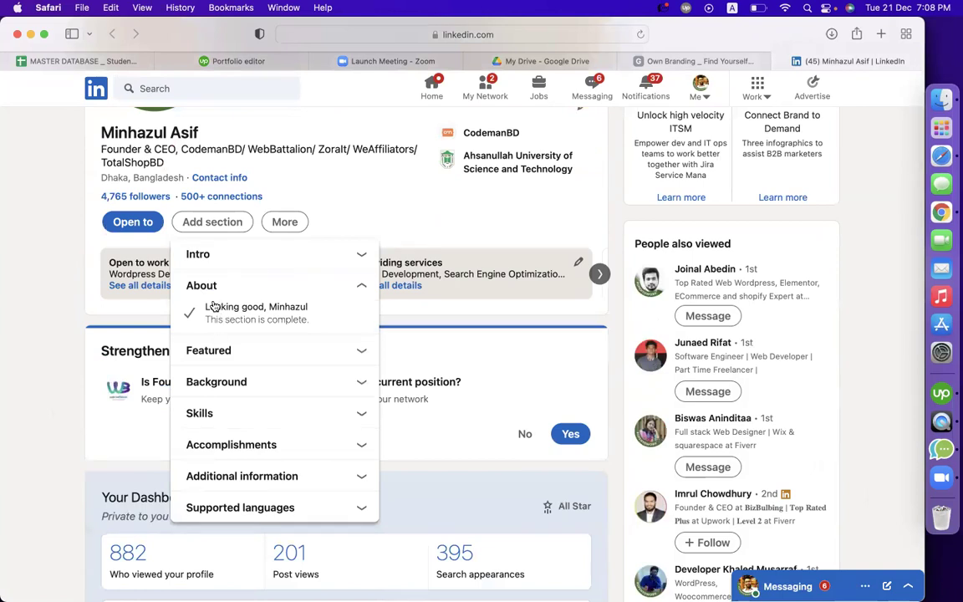
pyautogui.click(190, 251)
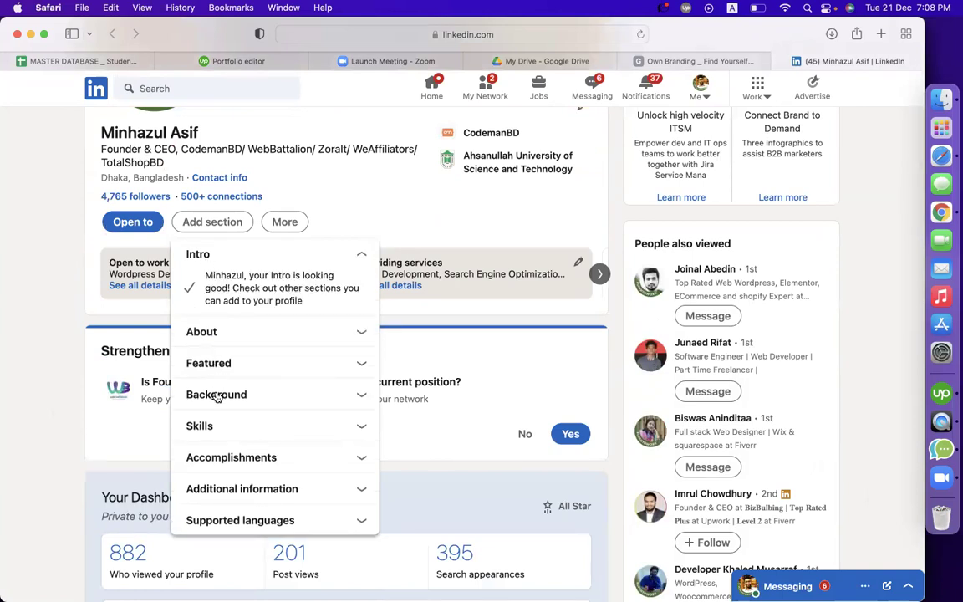
pyautogui.click(215, 428)
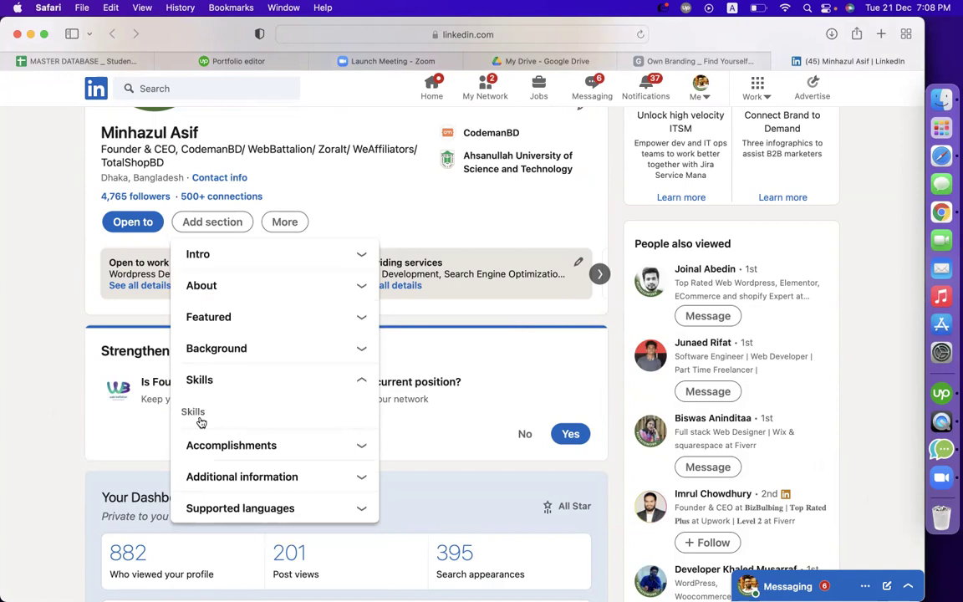
pyautogui.scroll(-2, 200, 422)
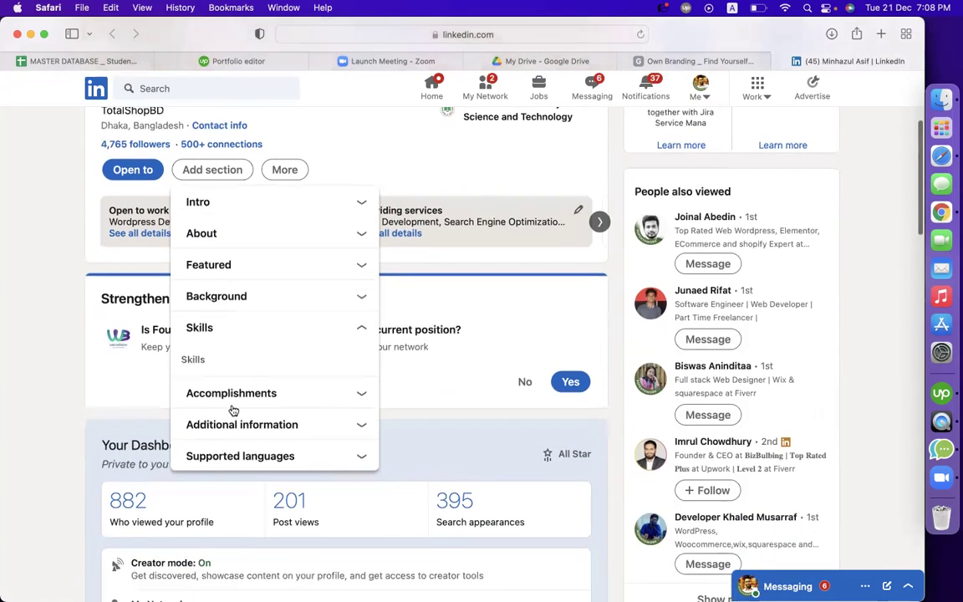
pyautogui.click(235, 422)
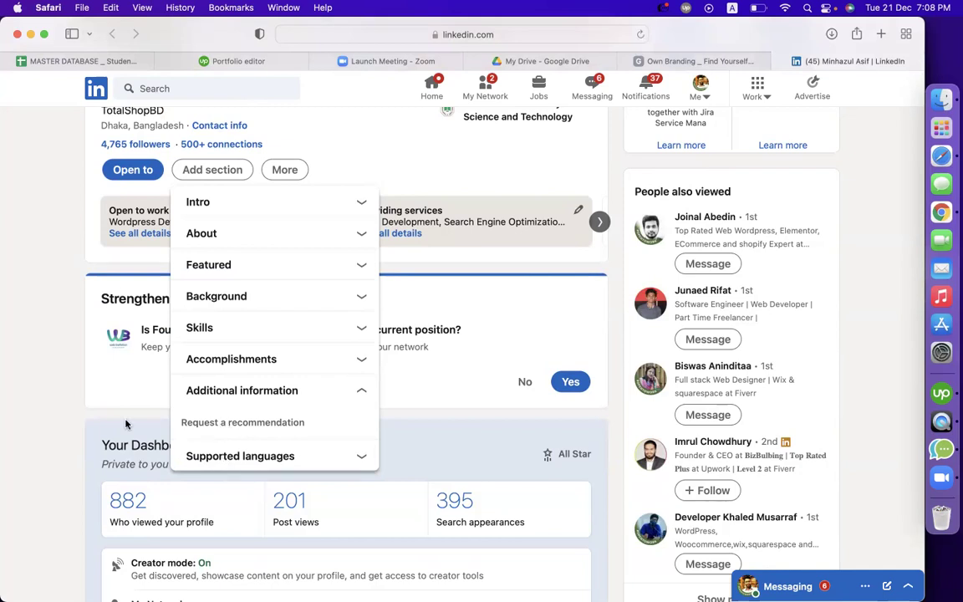
pyautogui.click(71, 402)
# Expand the full About text and read through its Expertise / Skill Sets list
pyautogui.scroll(-8, 71, 402)
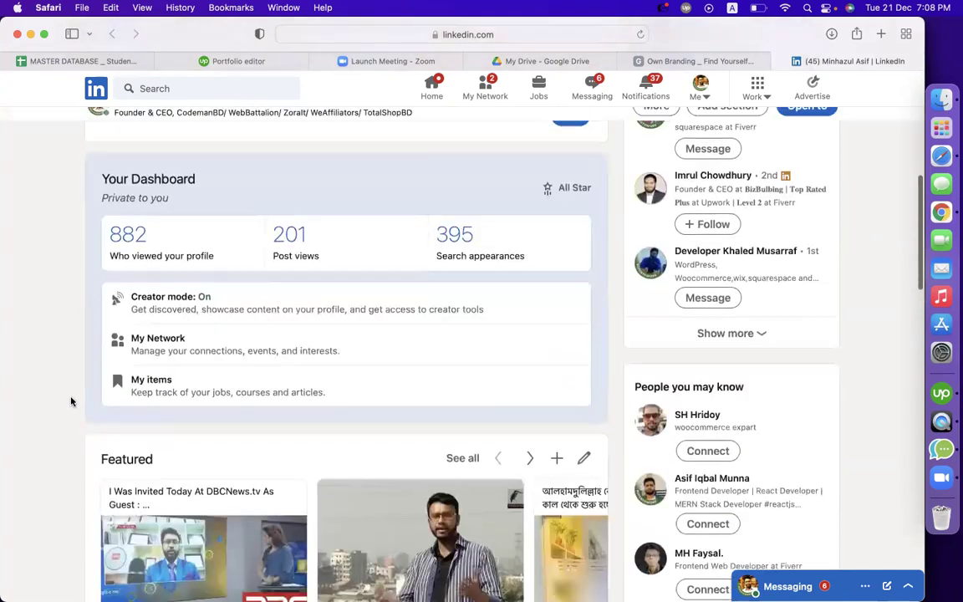
pyautogui.scroll(-15, 71, 403)
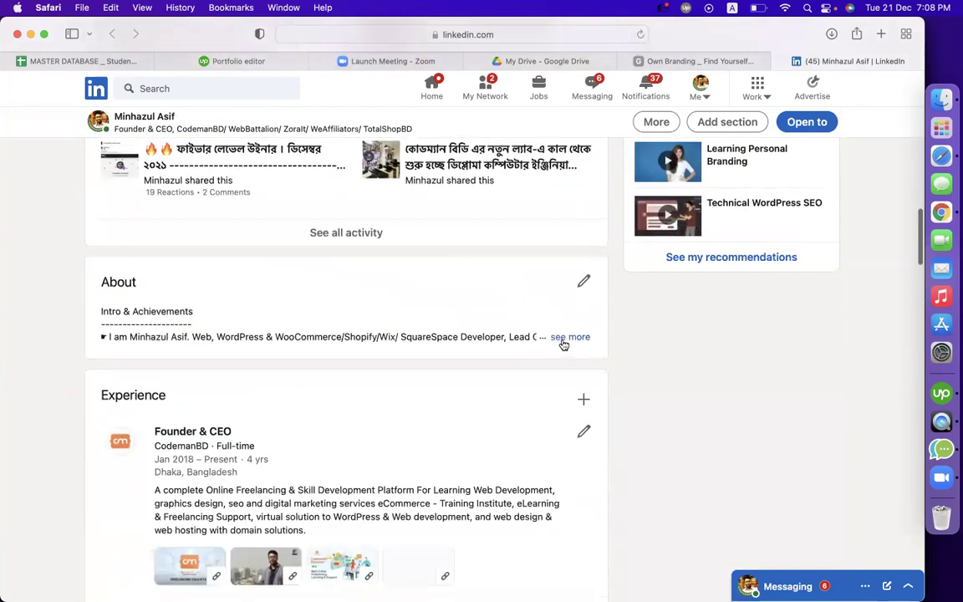
pyautogui.click(569, 338)
pyautogui.scroll(-3, 119, 253)
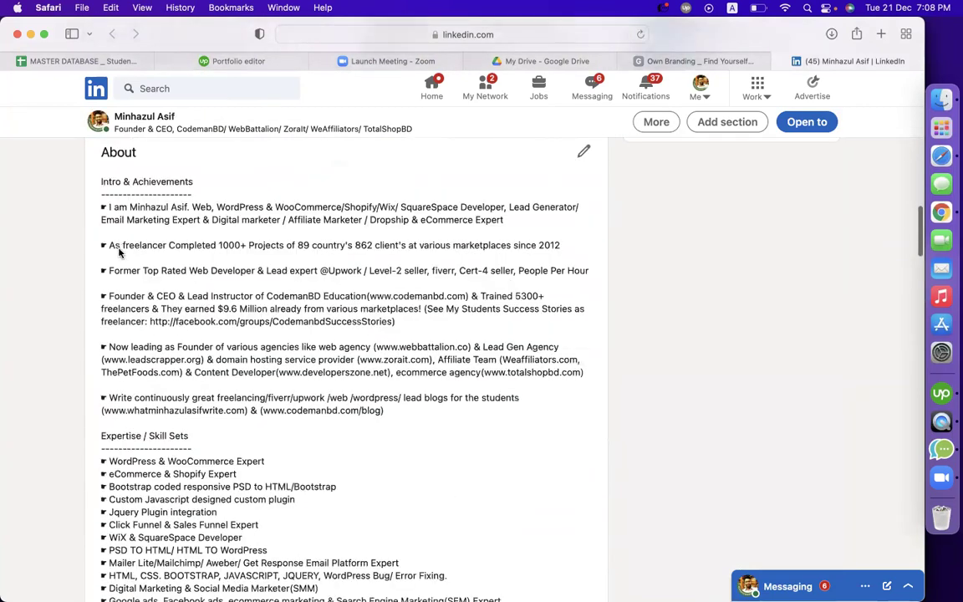
pyautogui.scroll(-4, 109, 242)
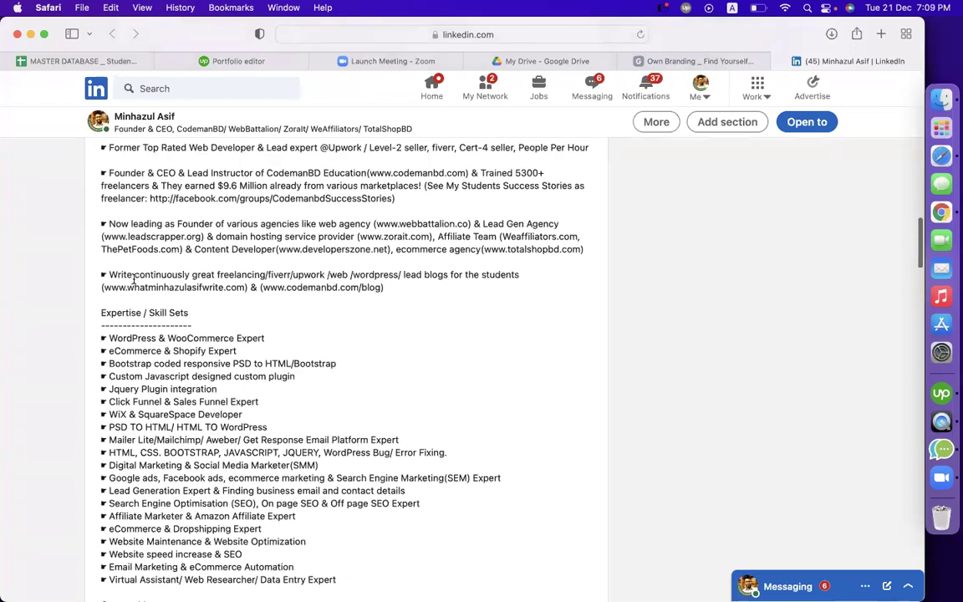
pyautogui.moveTo(118, 269); pyautogui.dragTo(340, 524)
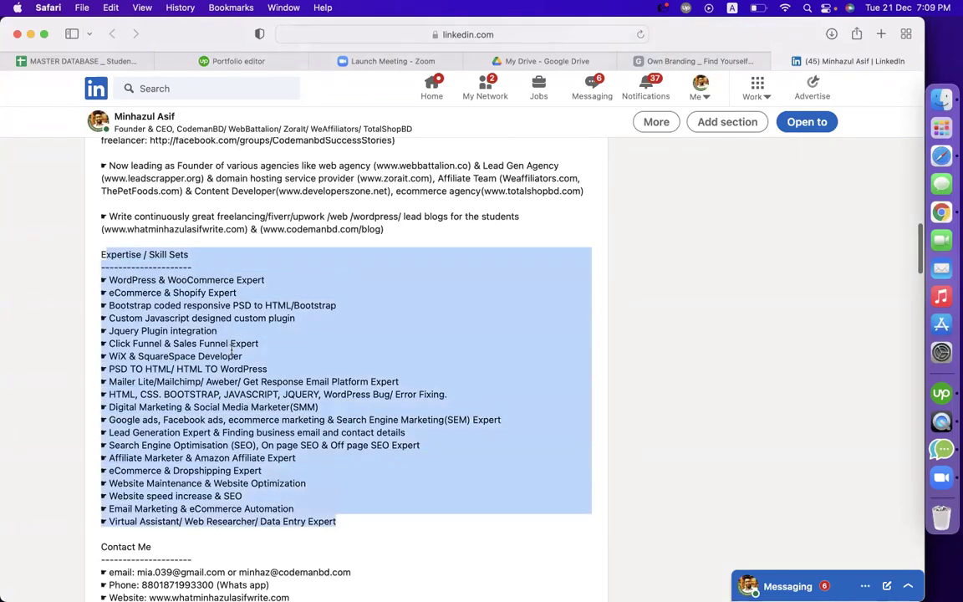
pyautogui.click(309, 335)
pyautogui.moveTo(339, 308); pyautogui.dragTo(93, 307)
pyautogui.click(288, 335)
# Review the Contact Me details and Facebook link at the end of About
pyautogui.scroll(-2, 284, 339)
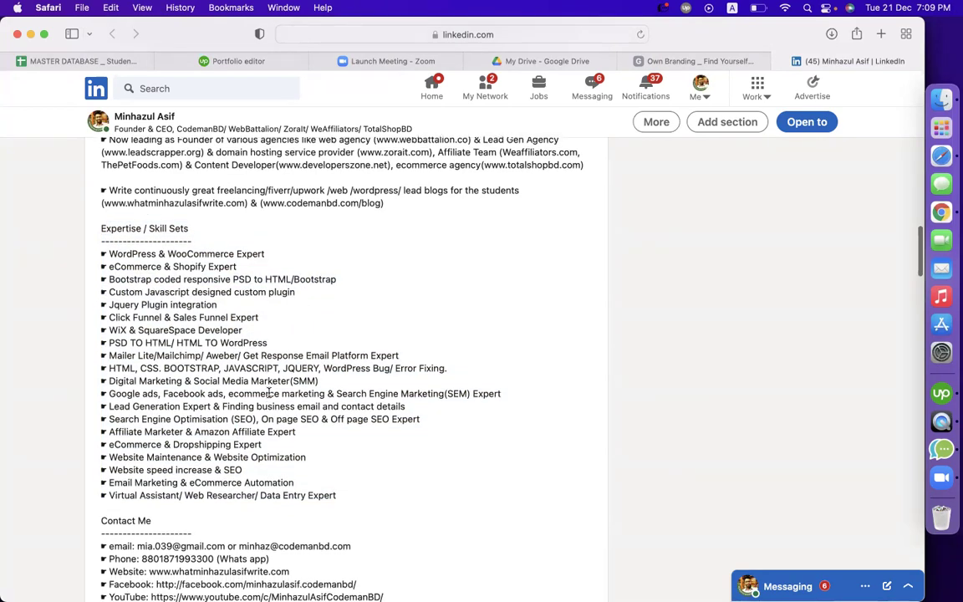
pyautogui.scroll(-5, 268, 394)
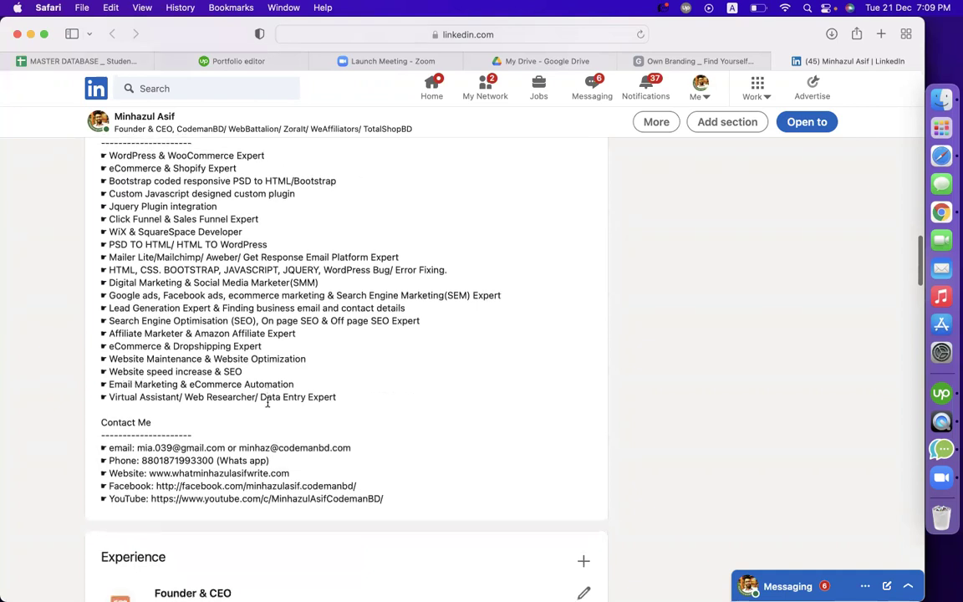
pyautogui.moveTo(141, 397); pyautogui.dragTo(299, 386)
pyautogui.click(198, 401)
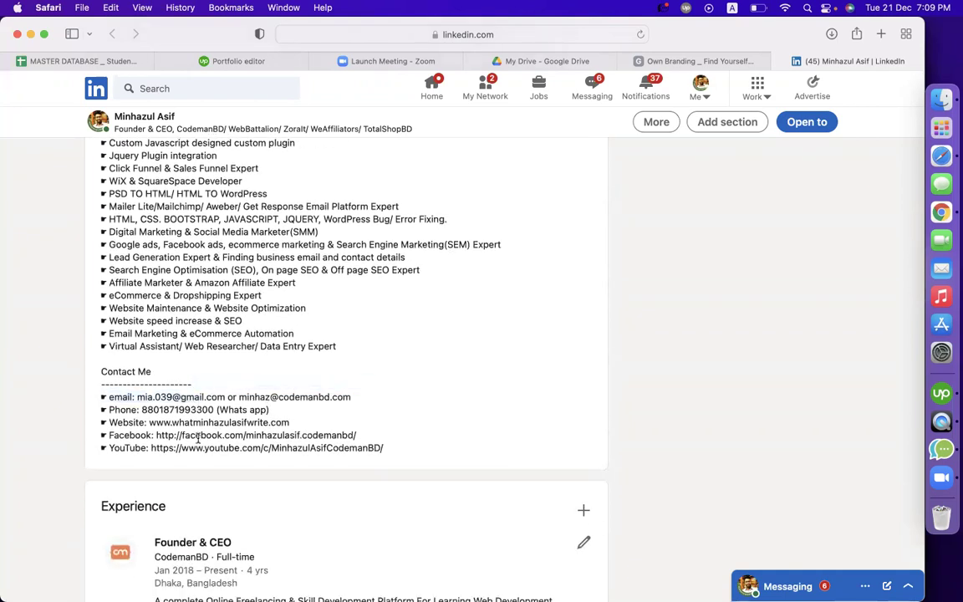
pyautogui.moveTo(168, 436); pyautogui.dragTo(222, 436)
pyautogui.click(224, 453)
pyautogui.scroll(-5, 276, 444)
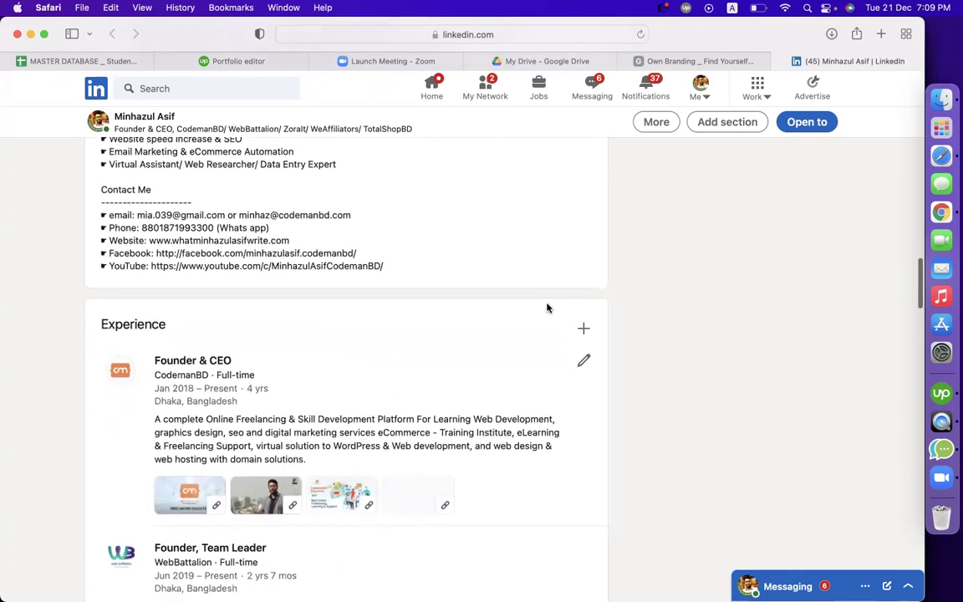
pyautogui.scroll(-10, 456, 378)
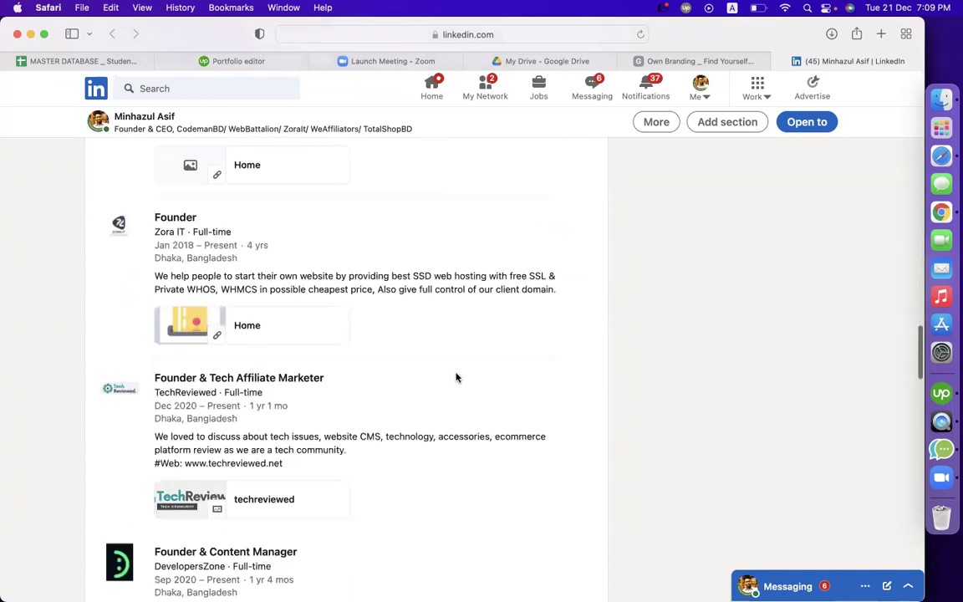
pyautogui.scroll(5, 457, 378)
pyautogui.scroll(-6, 576, 369)
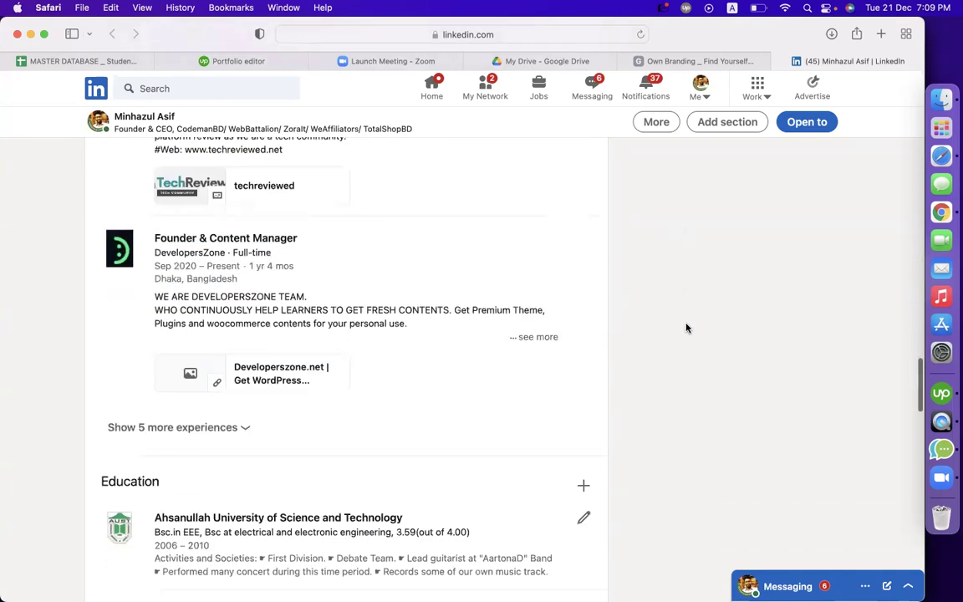
# Reveal the five hidden experience entries and look over the full Experience list
pyautogui.click(179, 387)
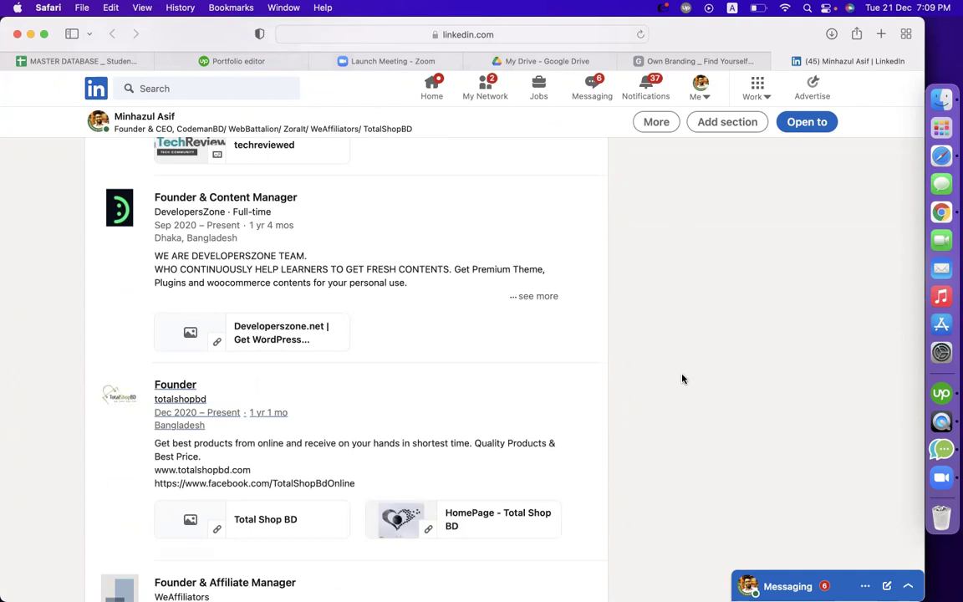
pyautogui.scroll(-3, 682, 379)
pyautogui.scroll(1, 682, 378)
pyautogui.scroll(-2, 682, 379)
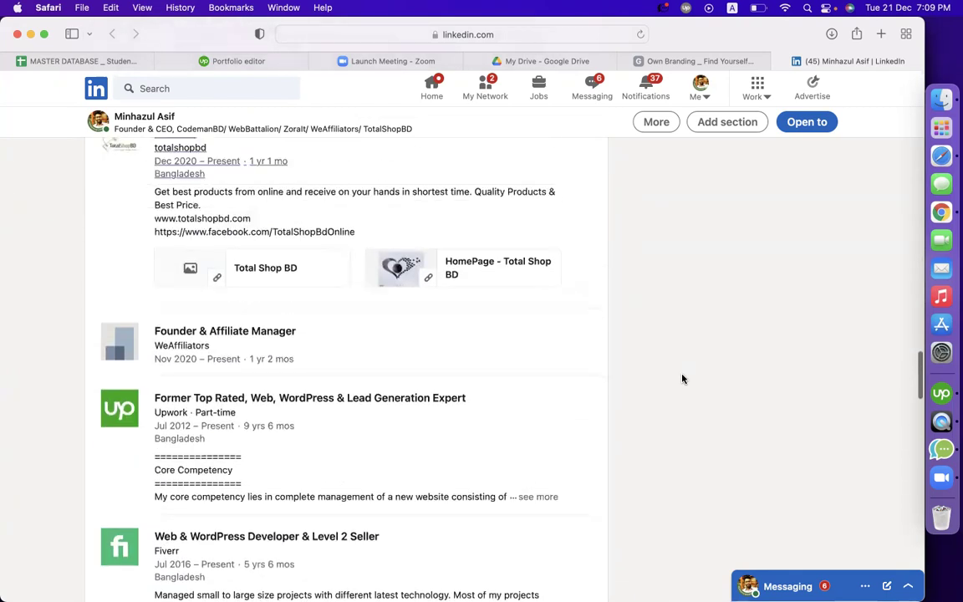
pyautogui.scroll(8, 683, 379)
pyautogui.scroll(8, 682, 379)
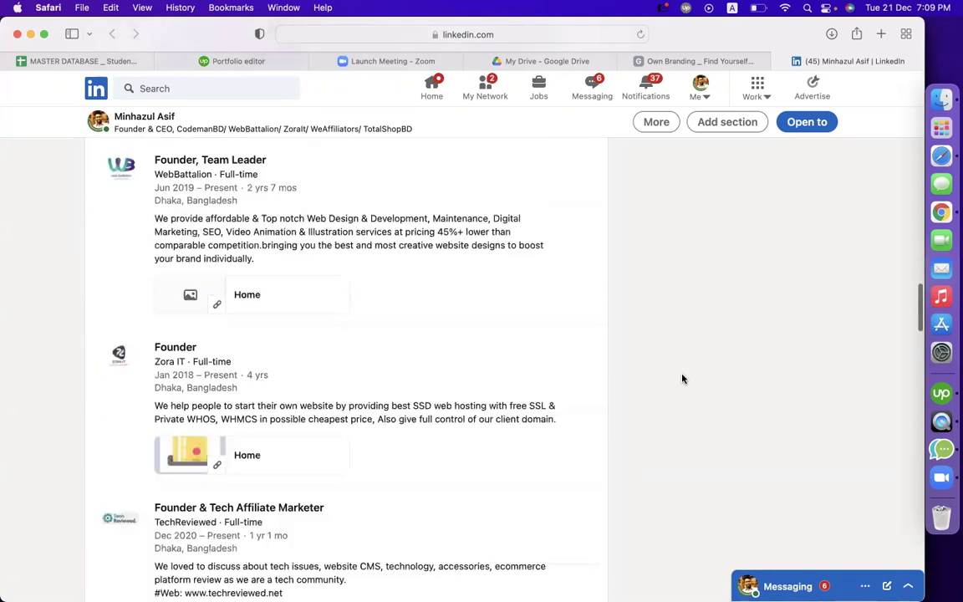
# Start a new experience as a Part-time Web Designer at CodemanBD
pyautogui.click(584, 404)
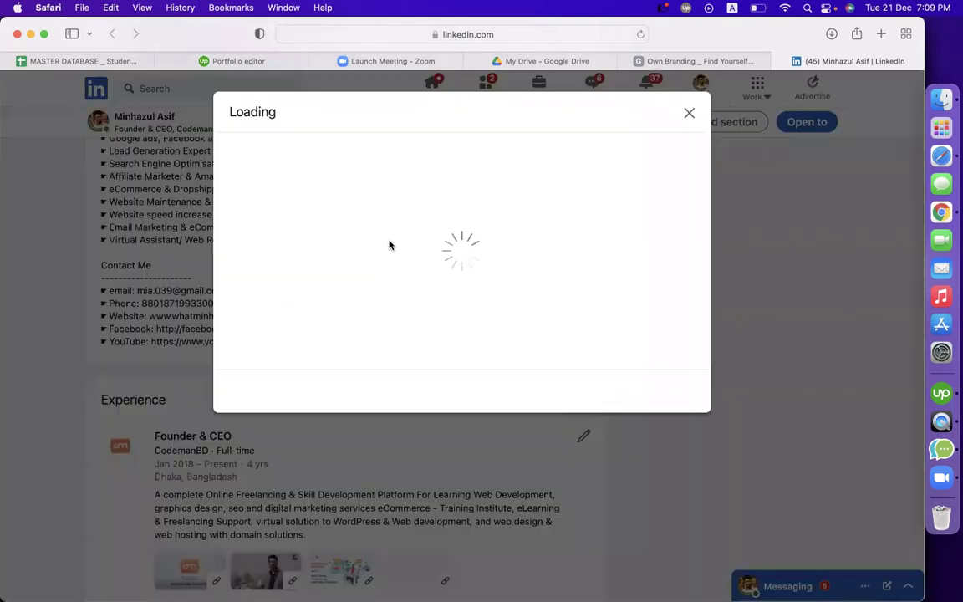
pyautogui.write('web designer')
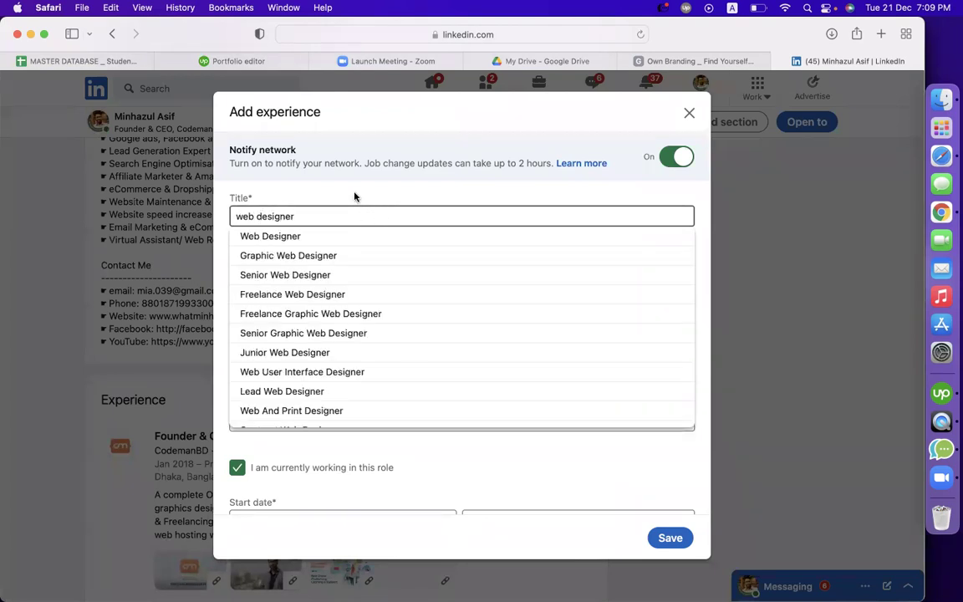
pyautogui.click(308, 237)
pyautogui.click(315, 268)
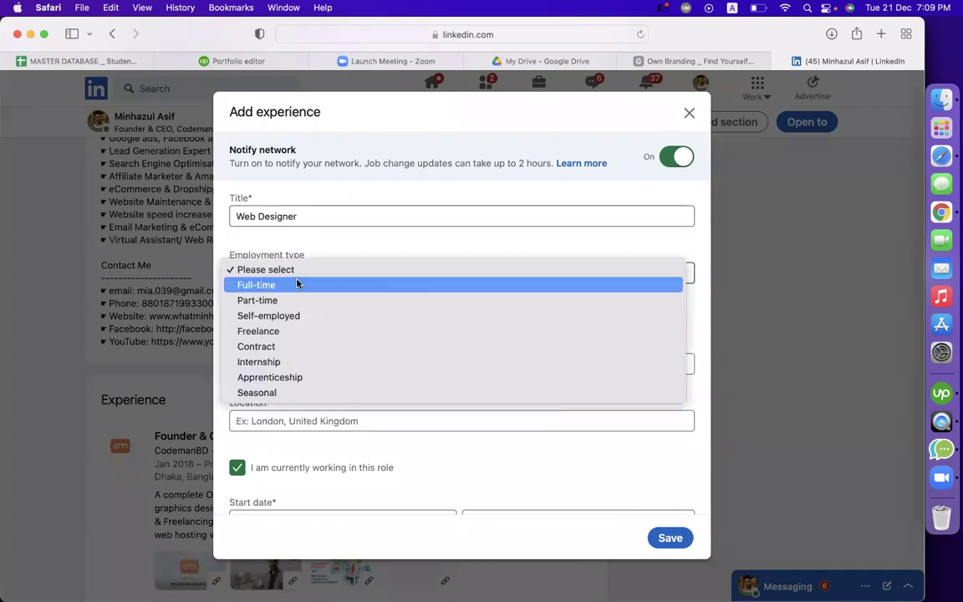
pyautogui.click(304, 300)
pyautogui.click(307, 364)
pyautogui.write('codemanbd')
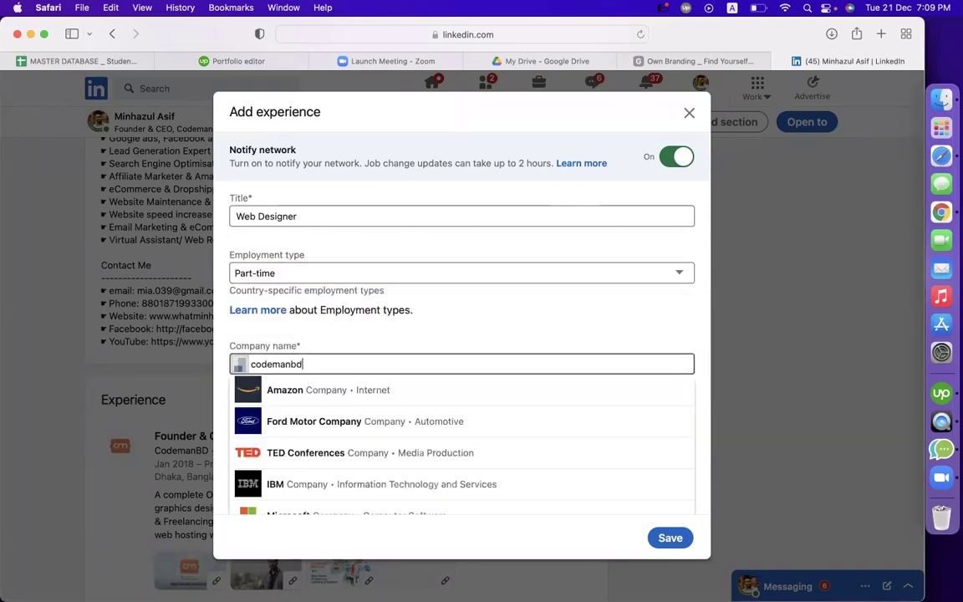
pyautogui.click(318, 389)
pyautogui.scroll(-4, 359, 403)
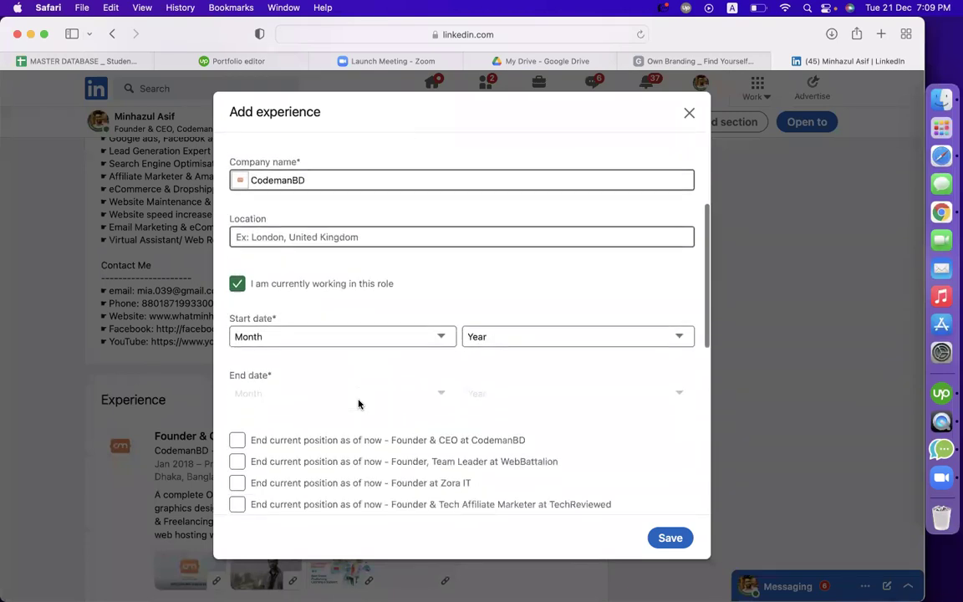
# Set the job location to Dhaka, Bangladesh
pyautogui.click(338, 241)
pyautogui.write('Dhaka b')
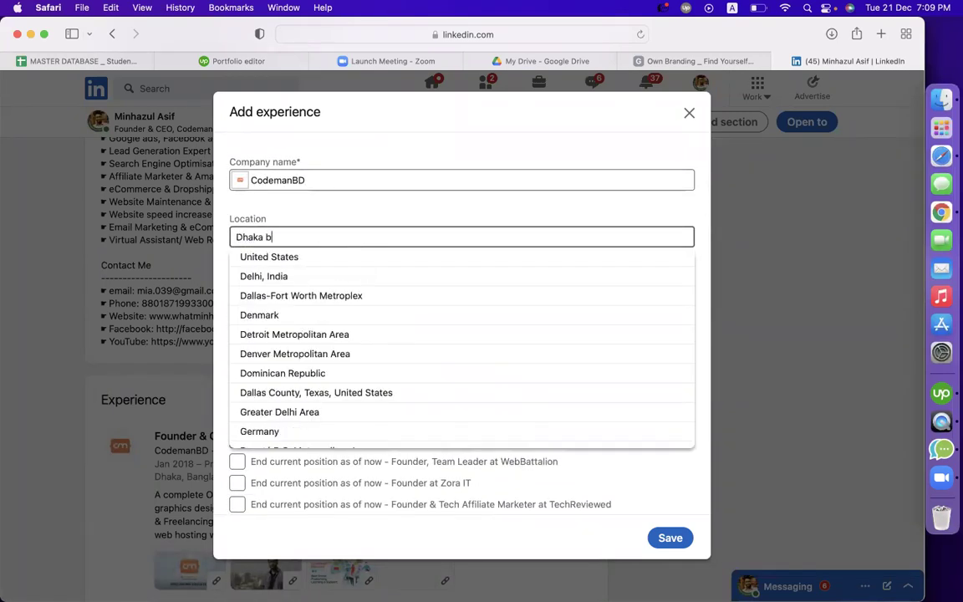
pyautogui.write('an')
pyautogui.click(329, 257)
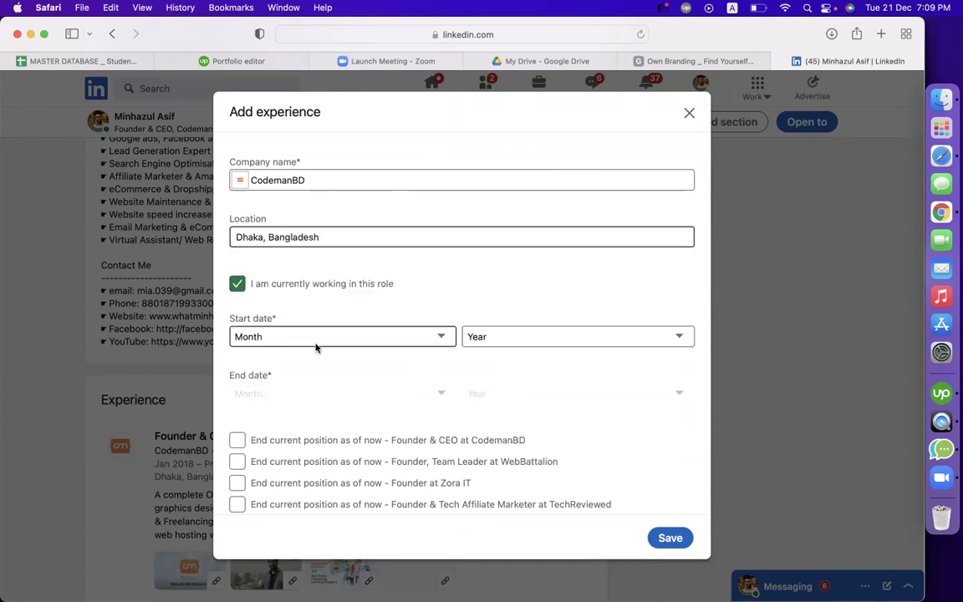
# Set the experience's start date to February 2020
pyautogui.scroll(-3, 315, 345)
pyautogui.click(336, 226)
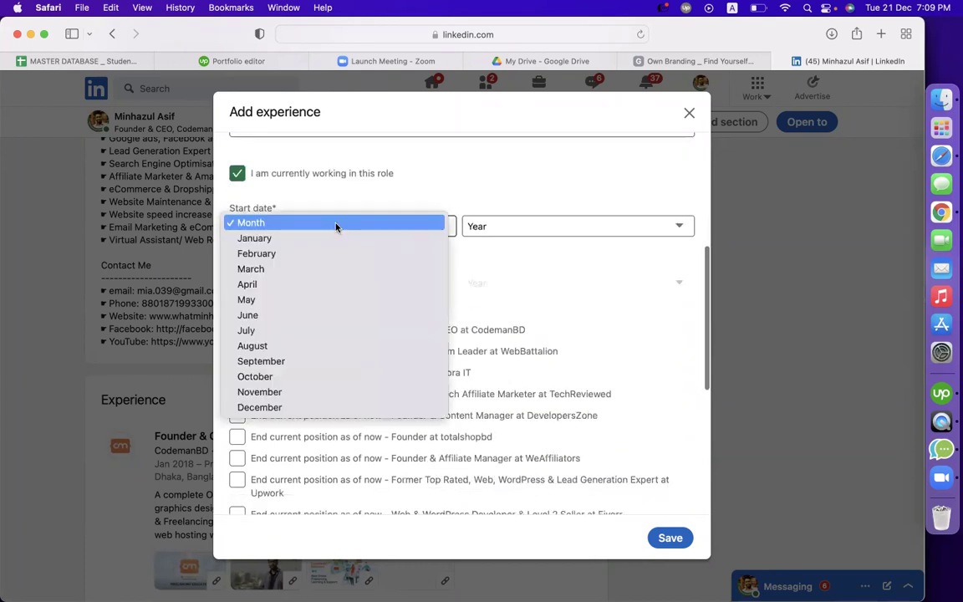
pyautogui.click(276, 254)
pyautogui.click(481, 226)
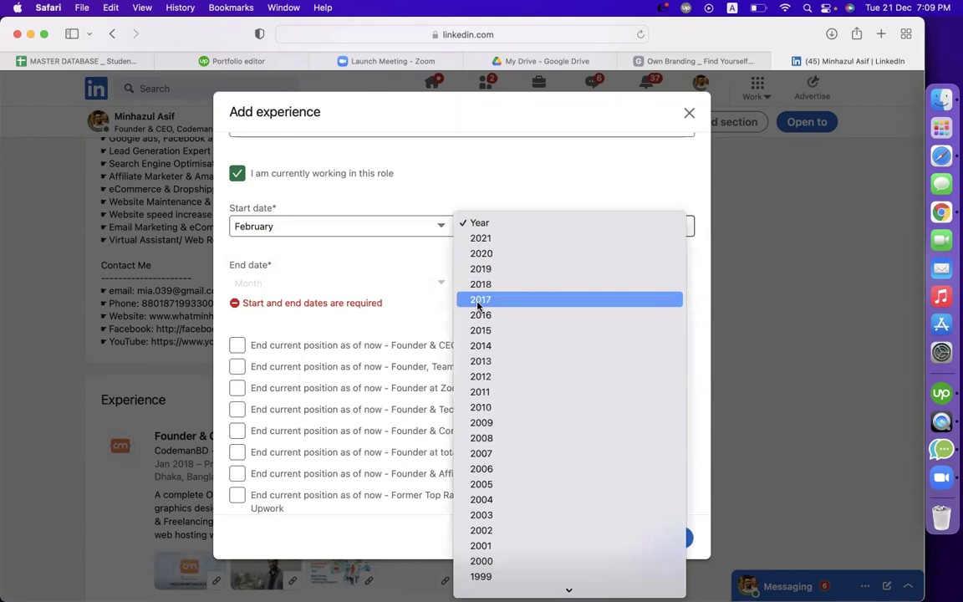
pyautogui.click(480, 253)
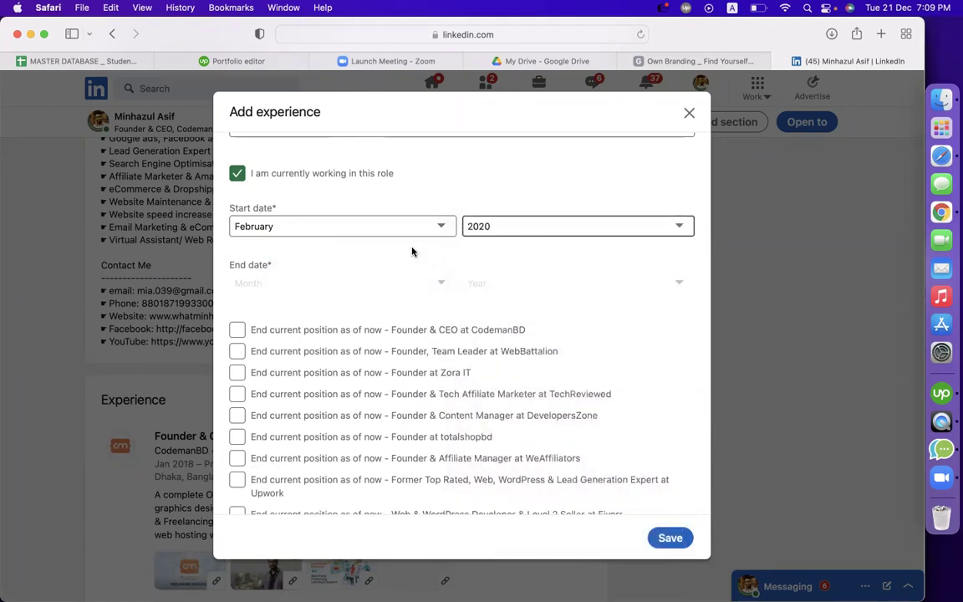
# Describe the role as 'website design' and 'wordpress expert ecommerce website design', then discard the entry
pyautogui.scroll(-5, 412, 252)
pyautogui.click(345, 370)
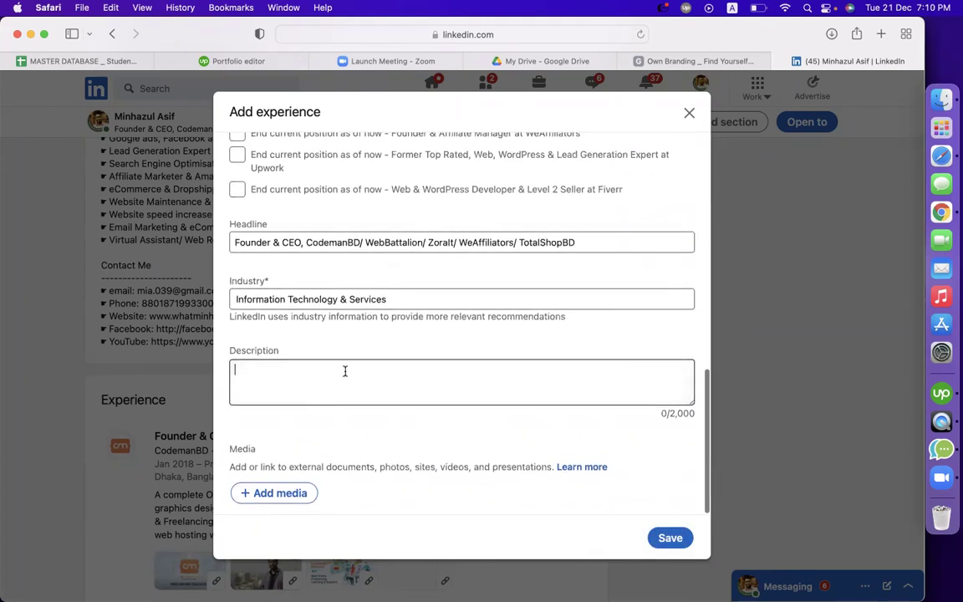
pyautogui.write('web')
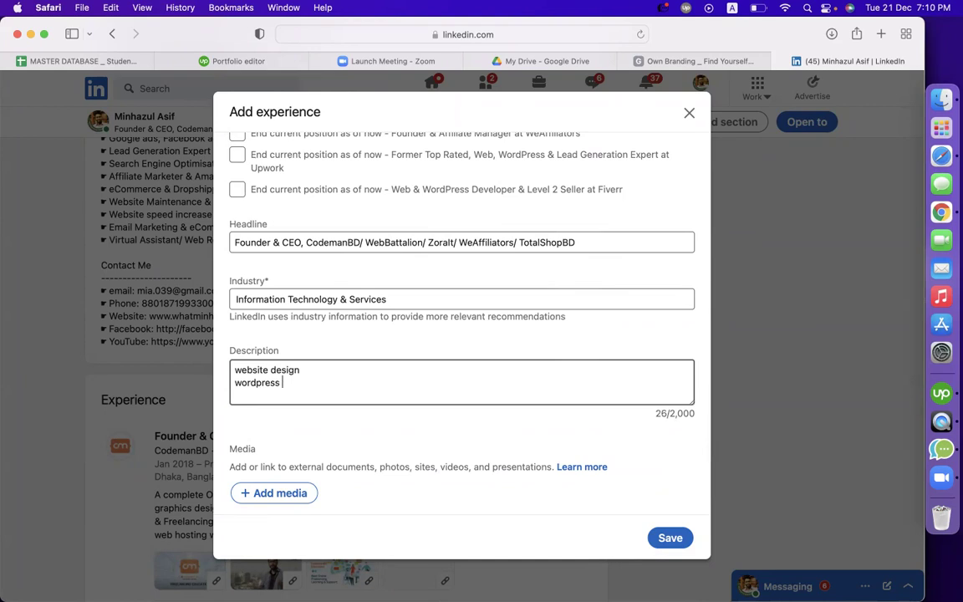
pyautogui.write('site design')
pyautogui.press('Return')
pyautogui.write('wordpress expert ecommerce website design')
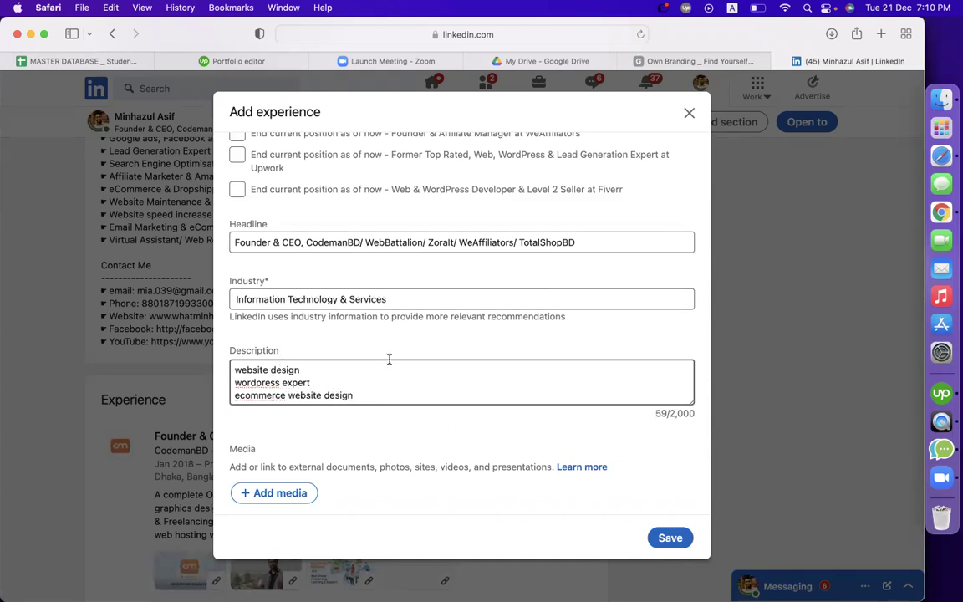
pyautogui.click(688, 113)
pyautogui.click(531, 301)
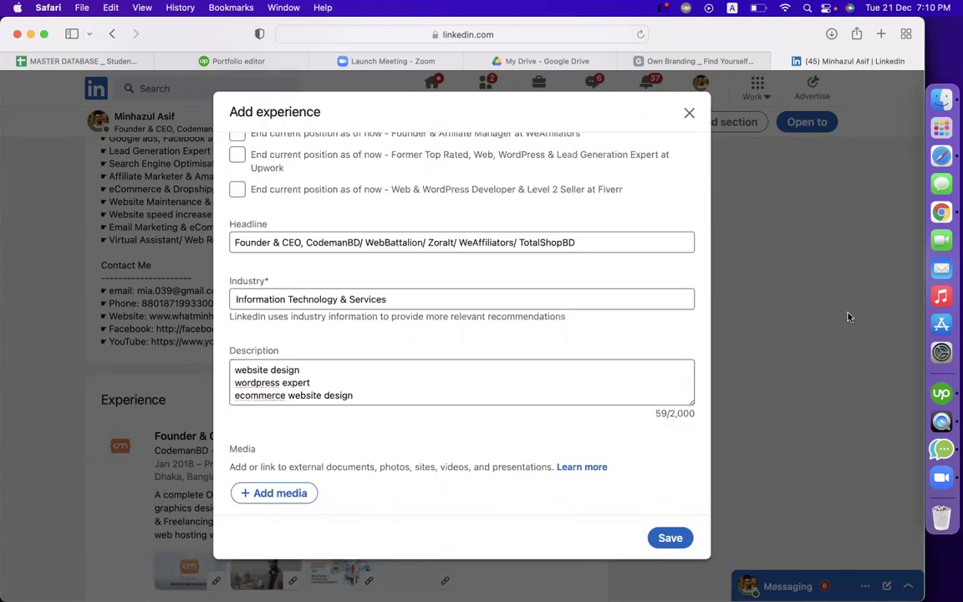
# Google 'indeed' in a new tab and open the Indeed job site
pyautogui.click(882, 32)
pyautogui.write('indeen')
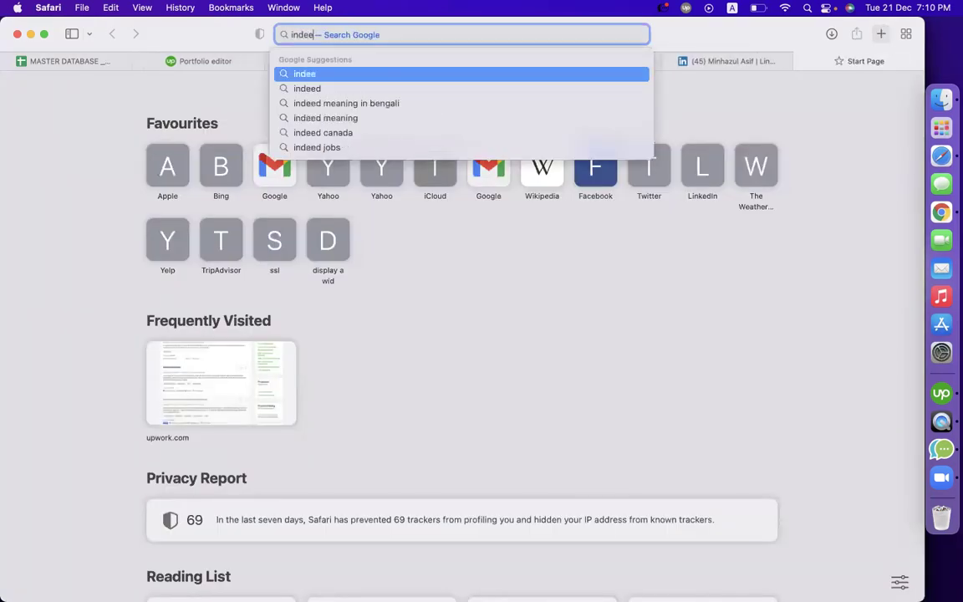
pyautogui.press('BackSpace')
pyautogui.write('d')
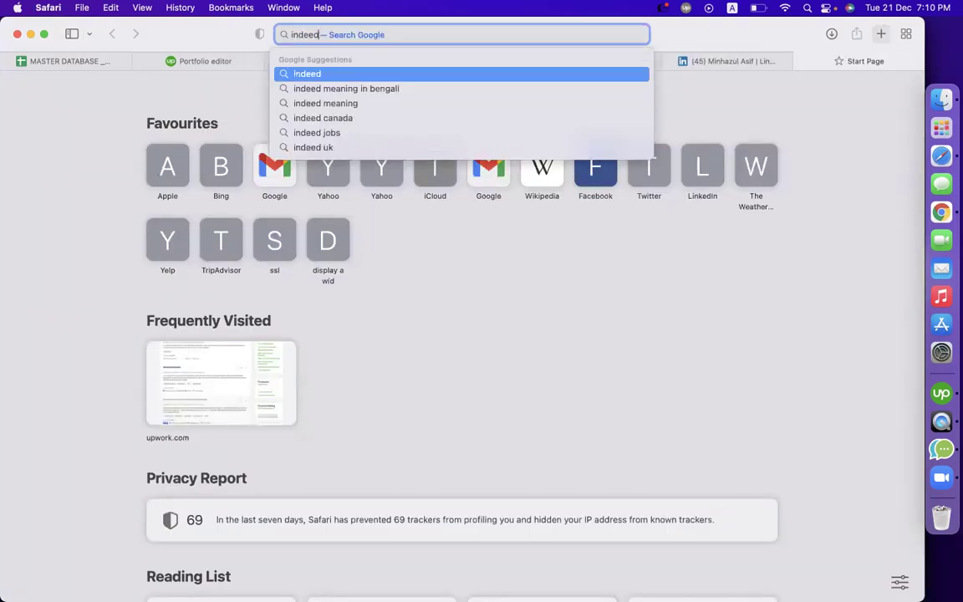
pyautogui.press('Return')
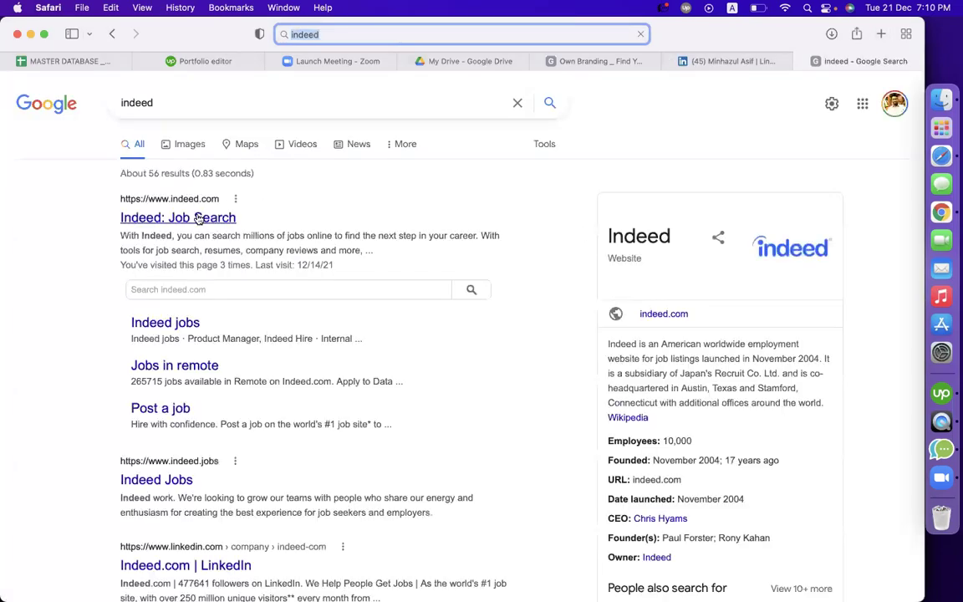
pyautogui.click(199, 219)
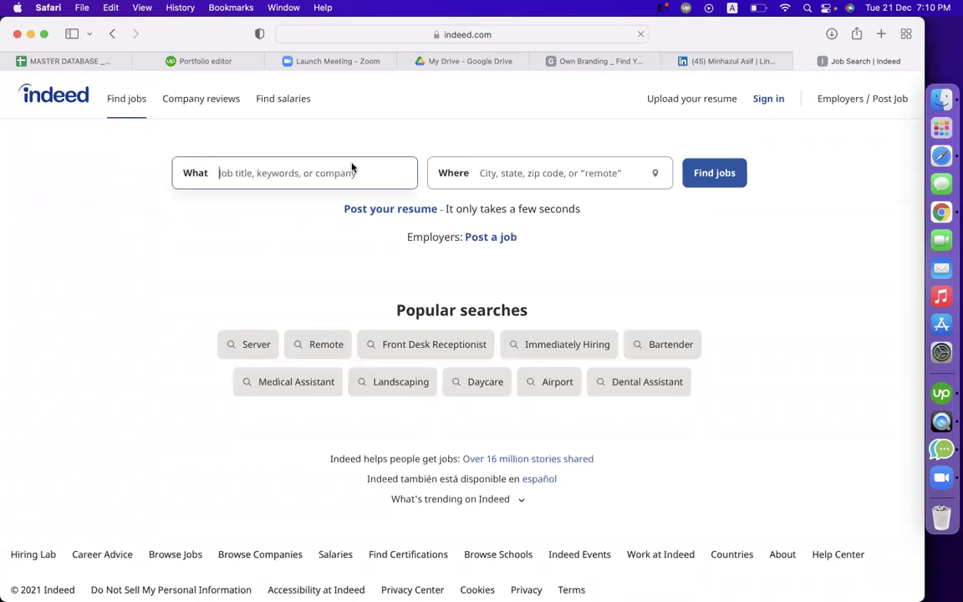
# Search Indeed for 'wordpress' jobs in Remote
pyautogui.click(327, 173)
pyautogui.write('wor')
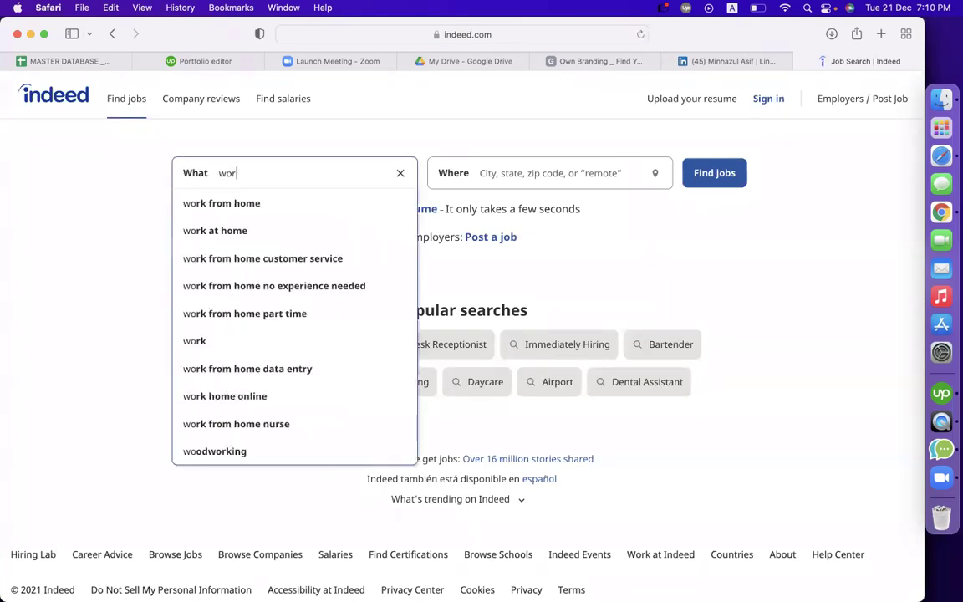
pyautogui.write('dpress')
pyautogui.click(309, 205)
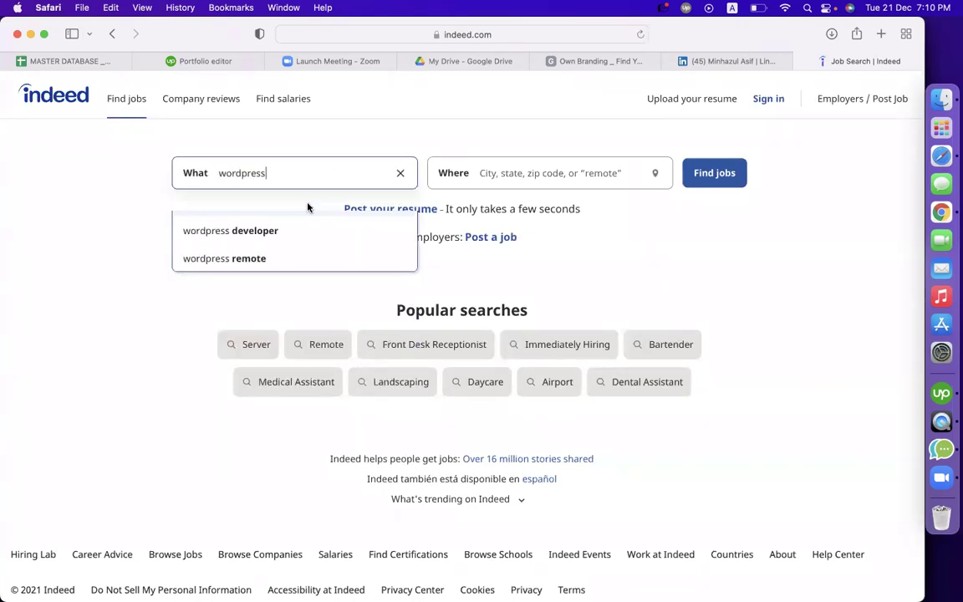
pyautogui.click(506, 173)
pyautogui.write('re')
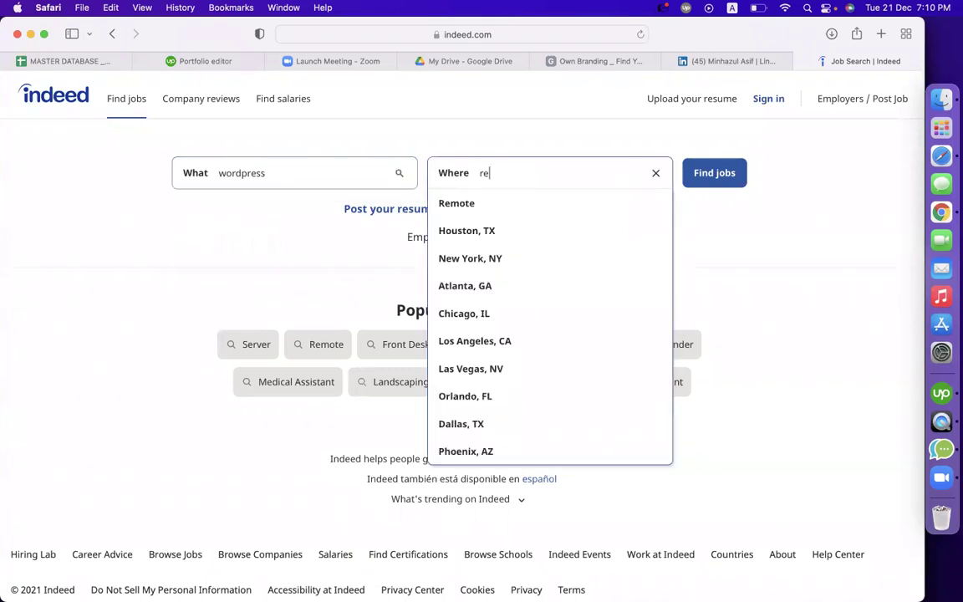
pyautogui.write('mote')
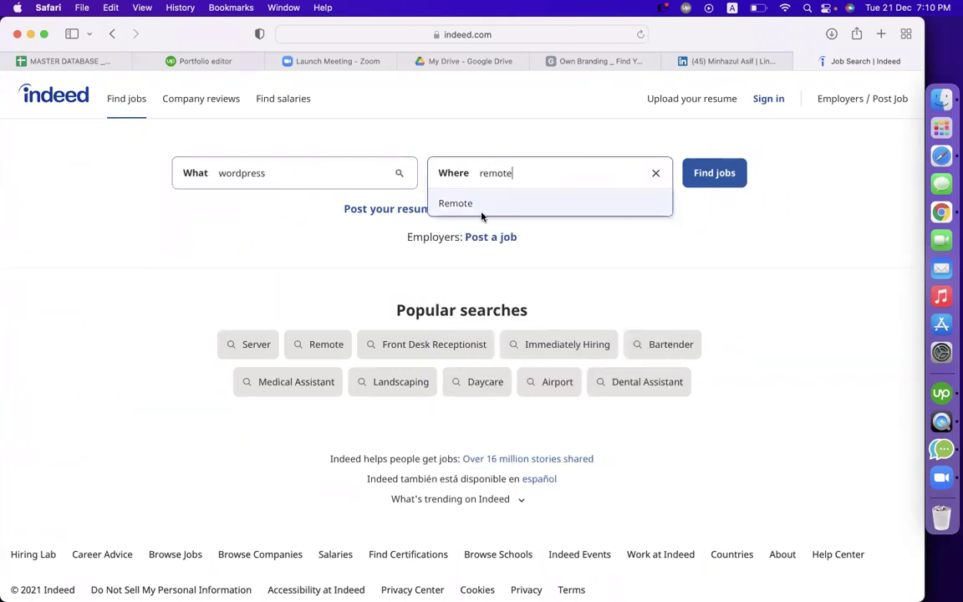
pyautogui.click(480, 207)
pyautogui.click(700, 173)
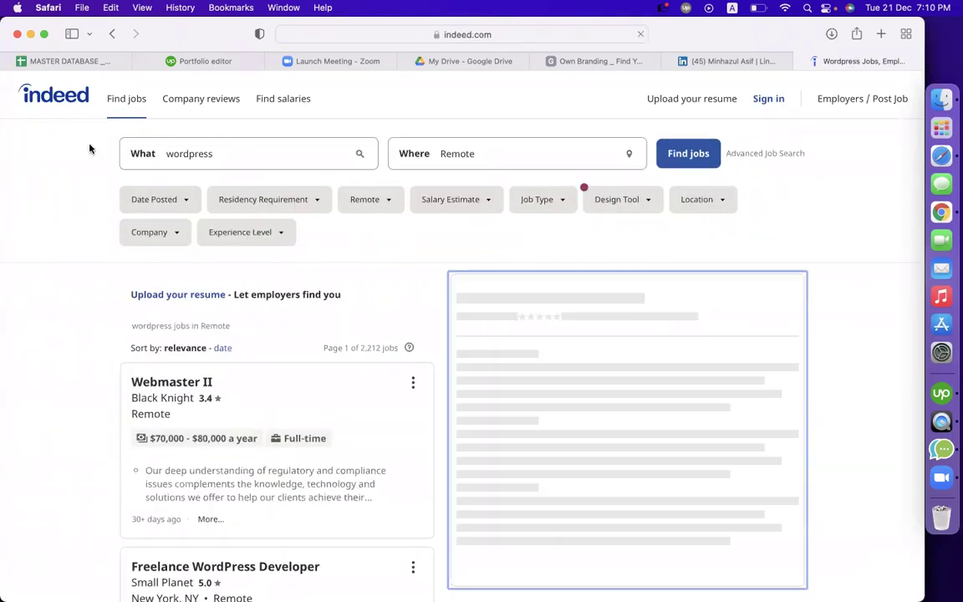
# Open the Freelance WordPress Developer listing, copy its title and return to LinkedIn
pyautogui.scroll(-4, 66, 244)
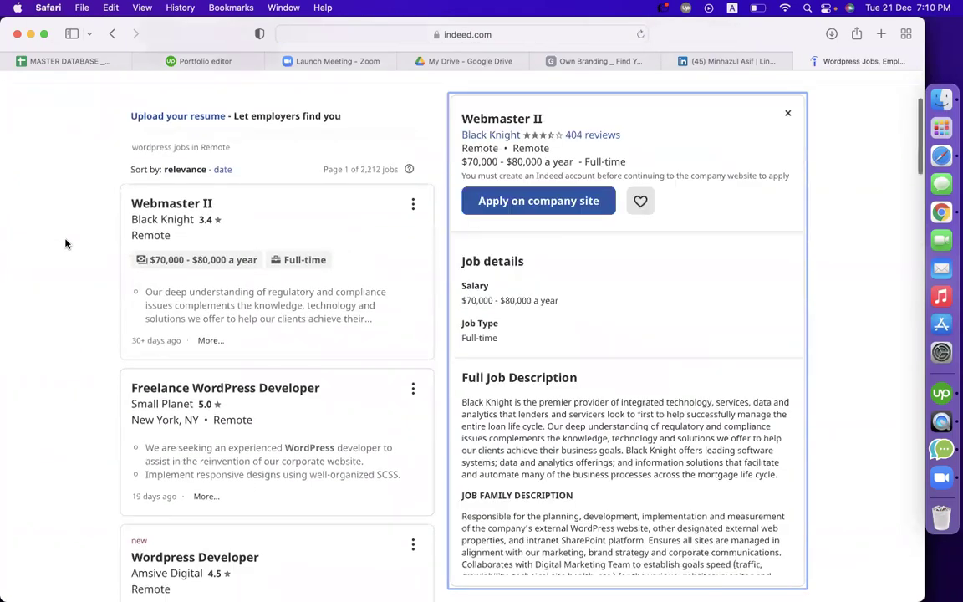
pyautogui.scroll(-3, 326, 391)
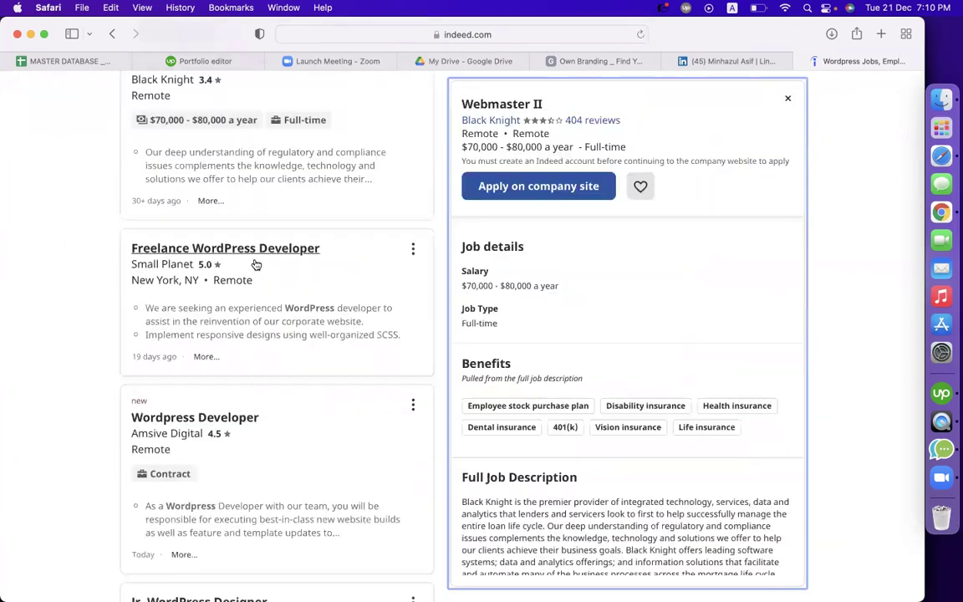
pyautogui.click(323, 269)
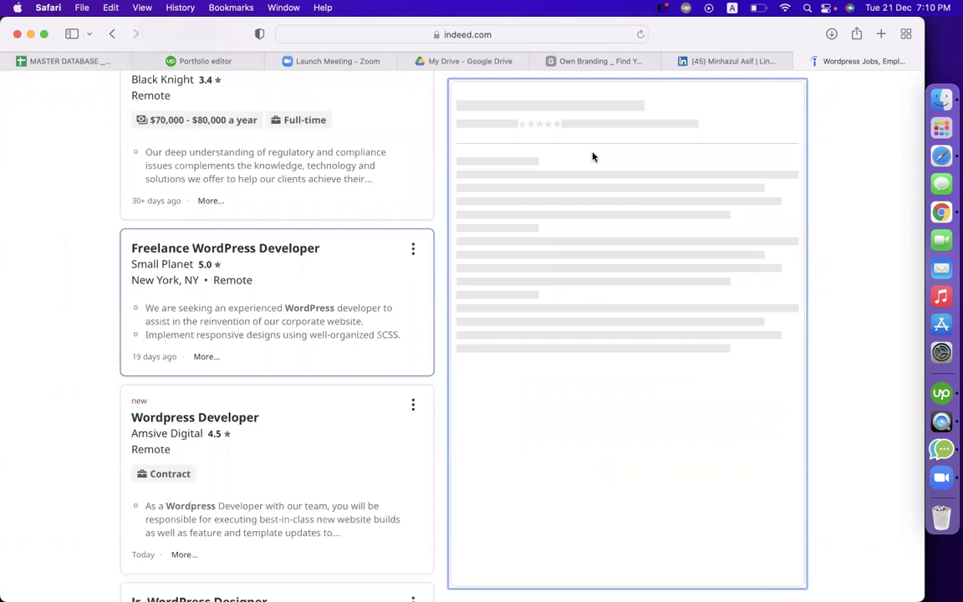
pyautogui.tripleClick(473, 97)
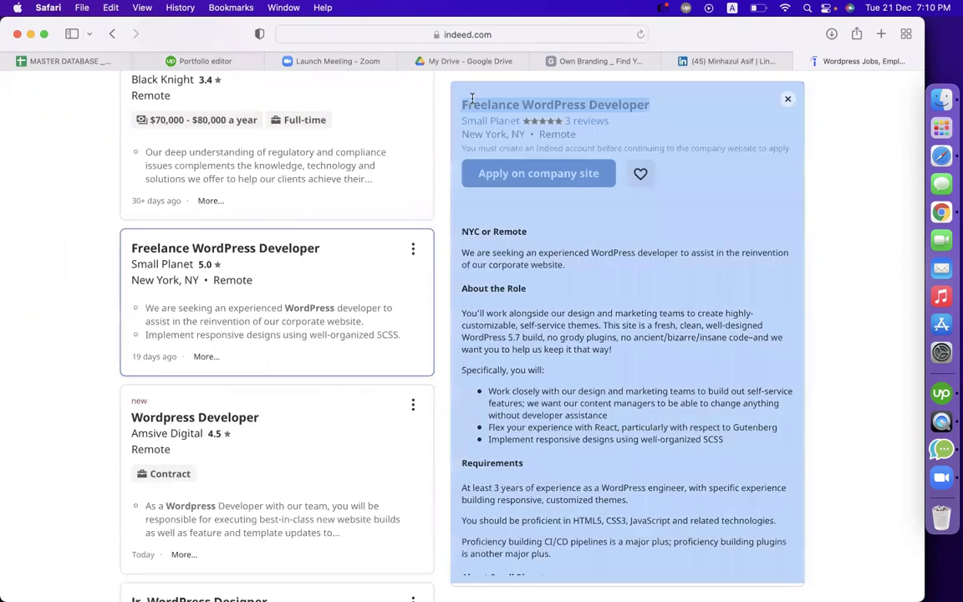
pyautogui.click(618, 103)
pyautogui.moveTo(655, 105); pyautogui.dragTo(456, 100)
pyautogui.press('super+c')
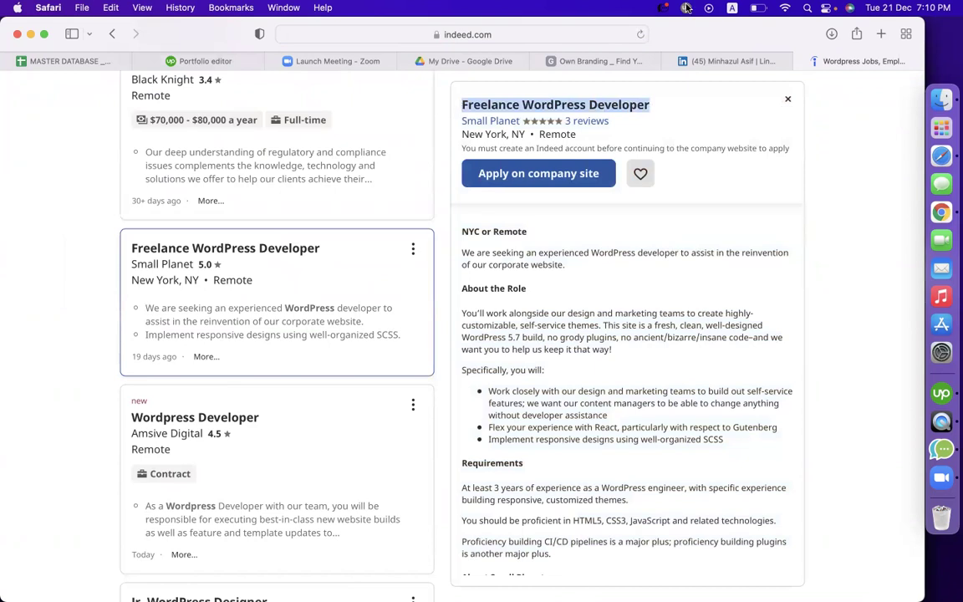
pyautogui.click(719, 61)
# Start a new LinkedIn experience with the copied job title and Part-time employment type
pyautogui.scroll(-1, 507, 328)
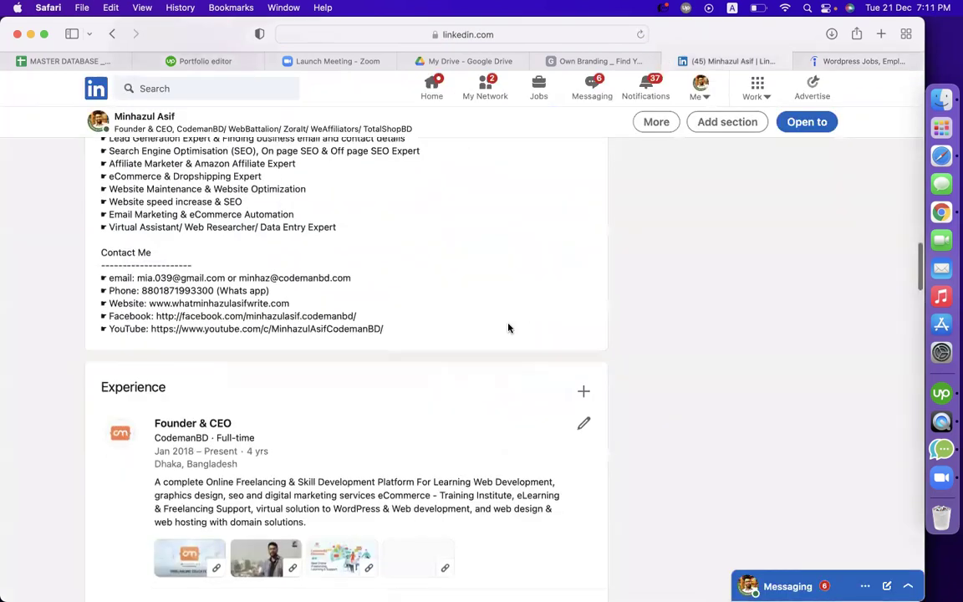
pyautogui.scroll(-1, 507, 328)
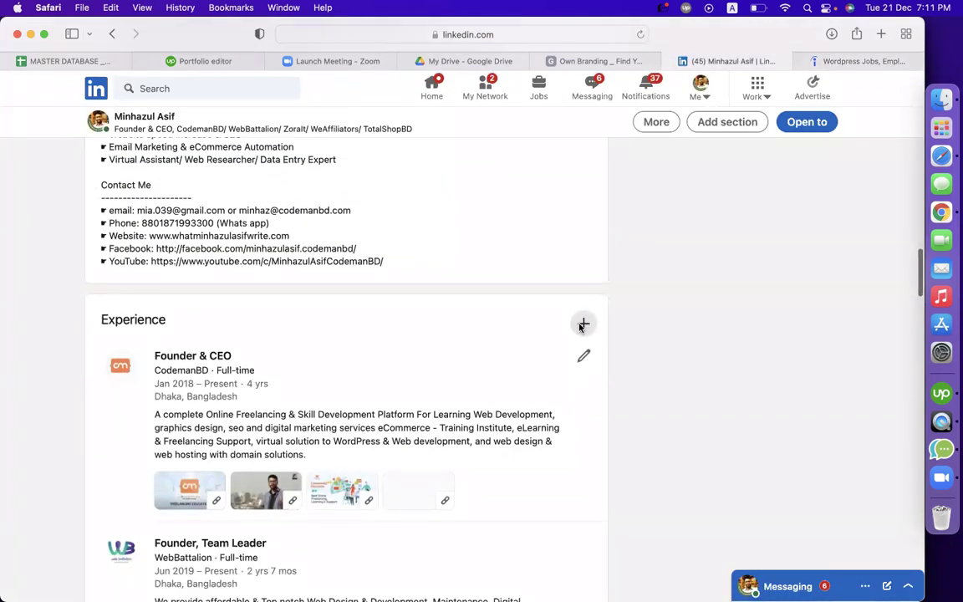
pyautogui.click(583, 324)
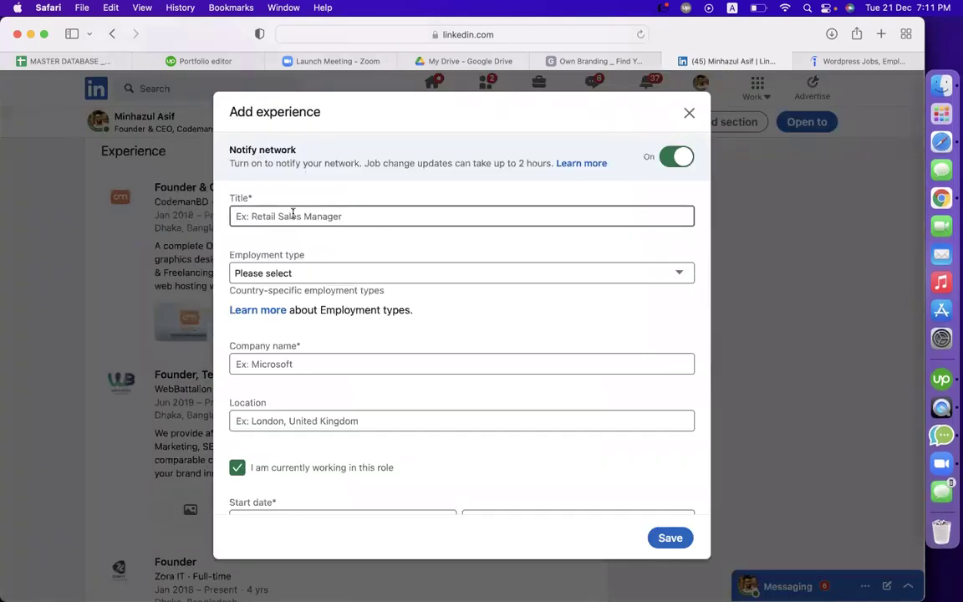
pyautogui.press('super+space')
pyautogui.press('Escape')
pyautogui.press('super+v')
pyautogui.click(312, 273)
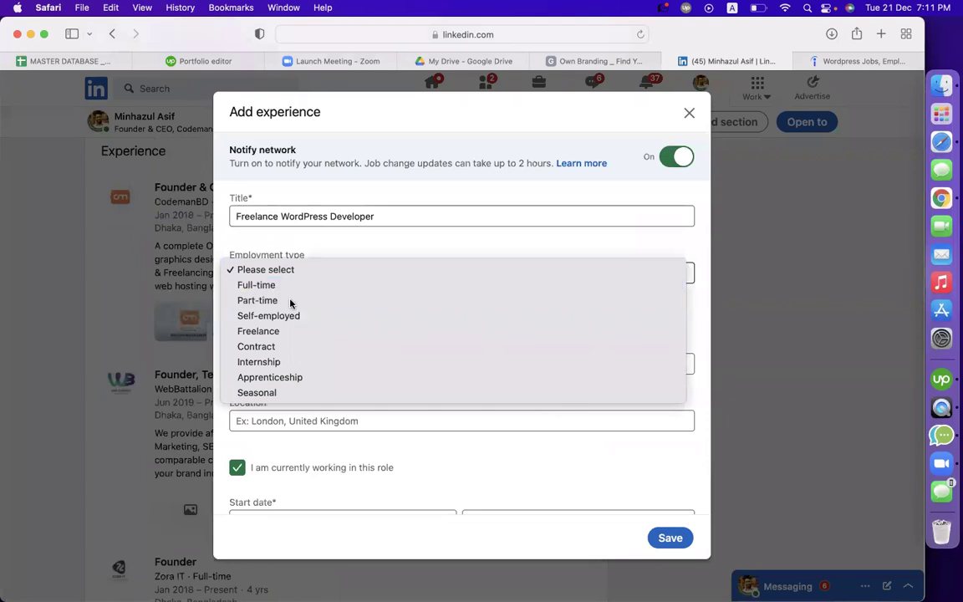
pyautogui.click(292, 301)
pyautogui.click(279, 363)
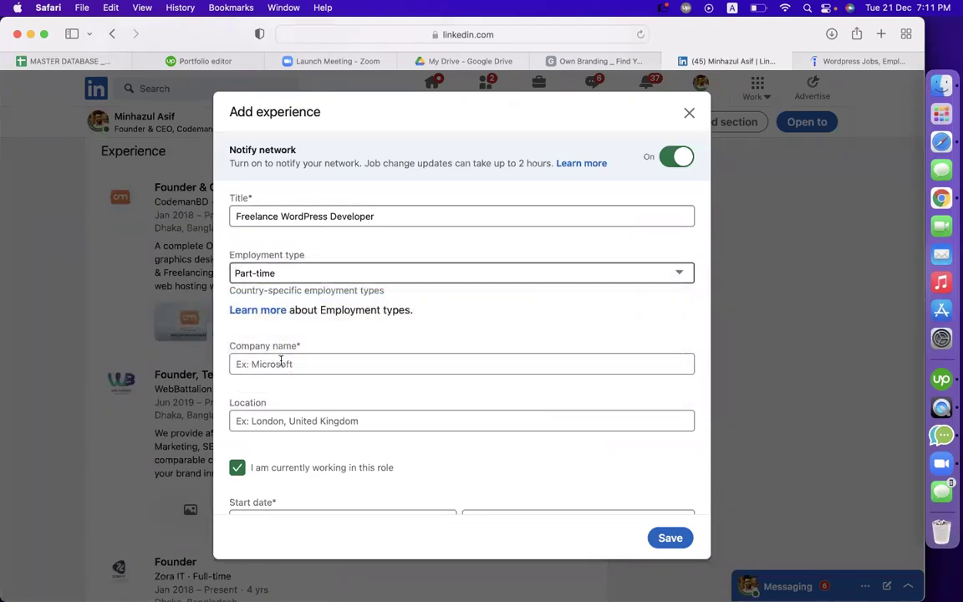
# Copy the company name Small Planet from the Indeed listing and pick it as the company
pyautogui.click(818, 59)
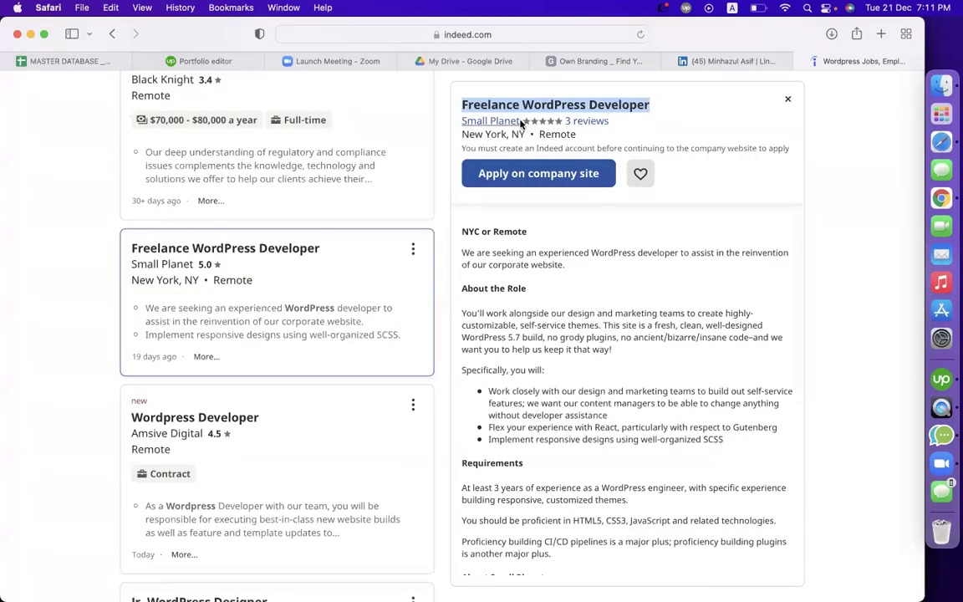
pyautogui.moveTo(521, 122); pyautogui.dragTo(461, 122)
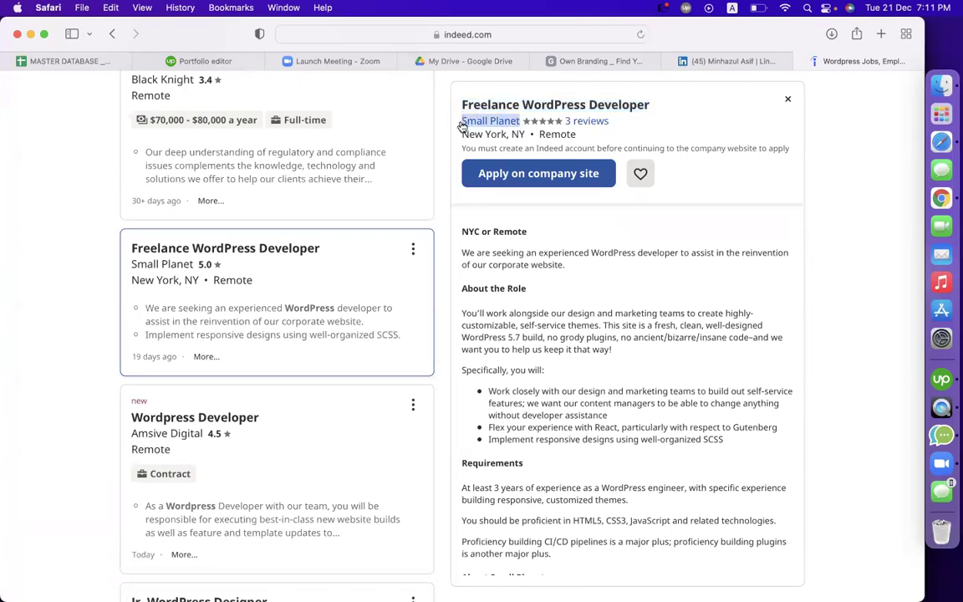
pyautogui.press('super+c')
pyautogui.click(736, 61)
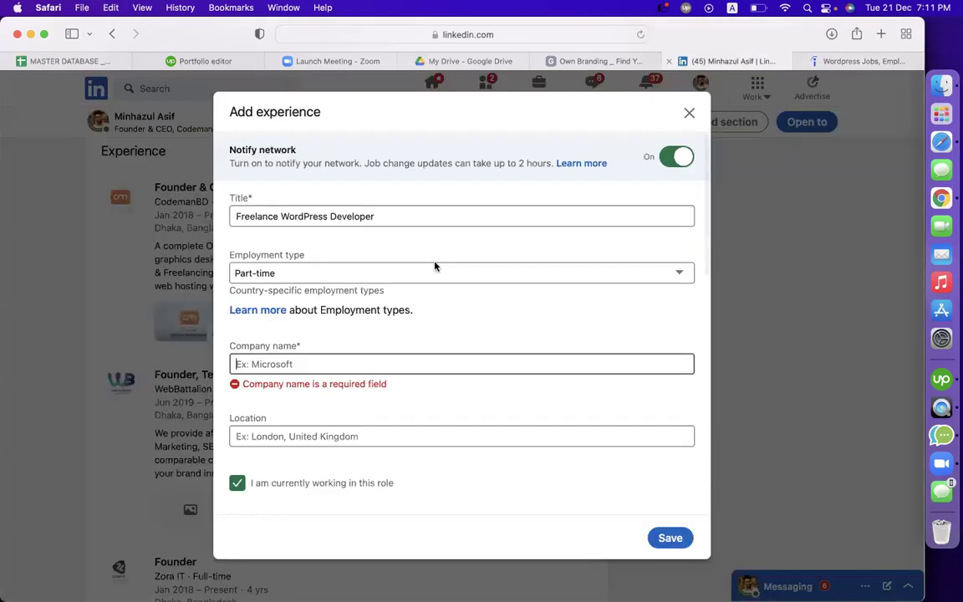
pyautogui.click(393, 361)
pyautogui.press('super+v')
pyautogui.click(358, 393)
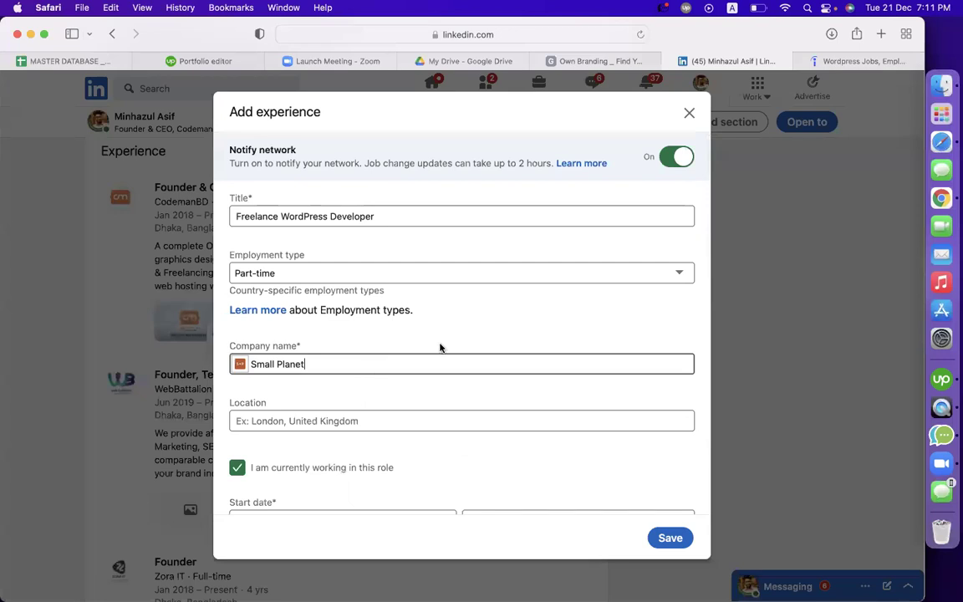
pyautogui.scroll(-4, 381, 322)
pyautogui.click(312, 236)
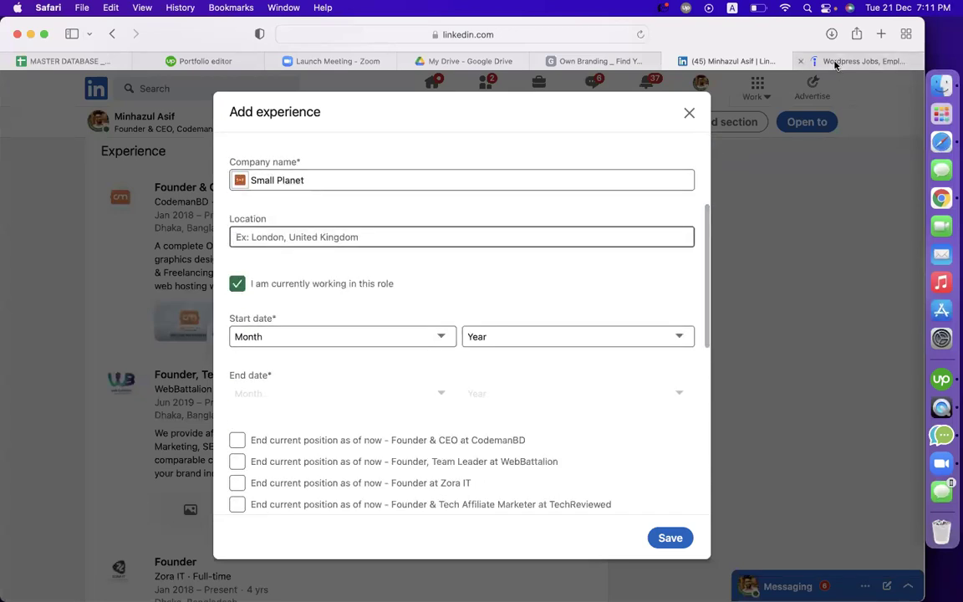
# Copy the job location from Indeed and set the location to New York, United States
pyautogui.click(837, 61)
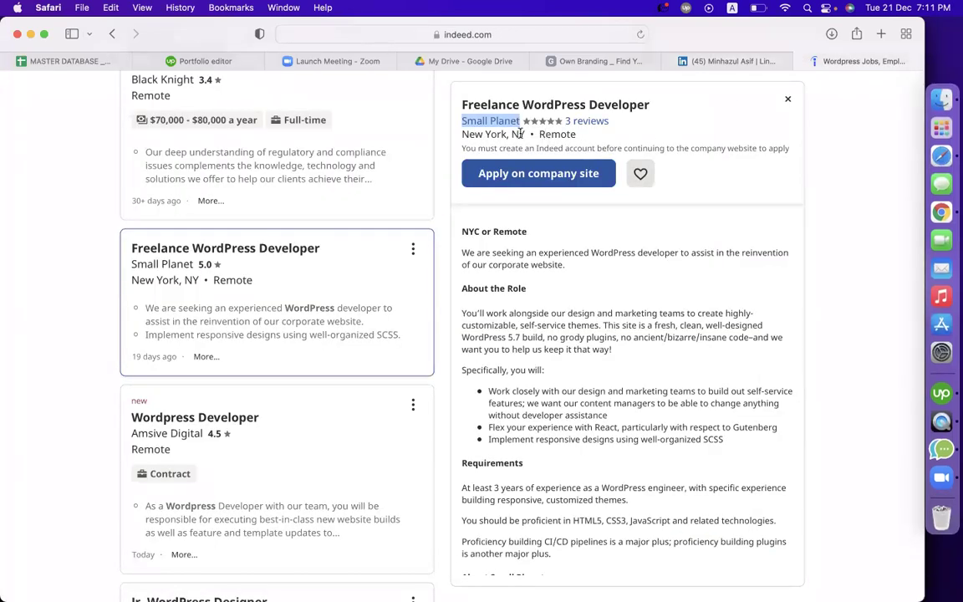
pyautogui.moveTo(507, 134); pyautogui.dragTo(461, 134)
pyautogui.press('super+c')
pyautogui.click(711, 61)
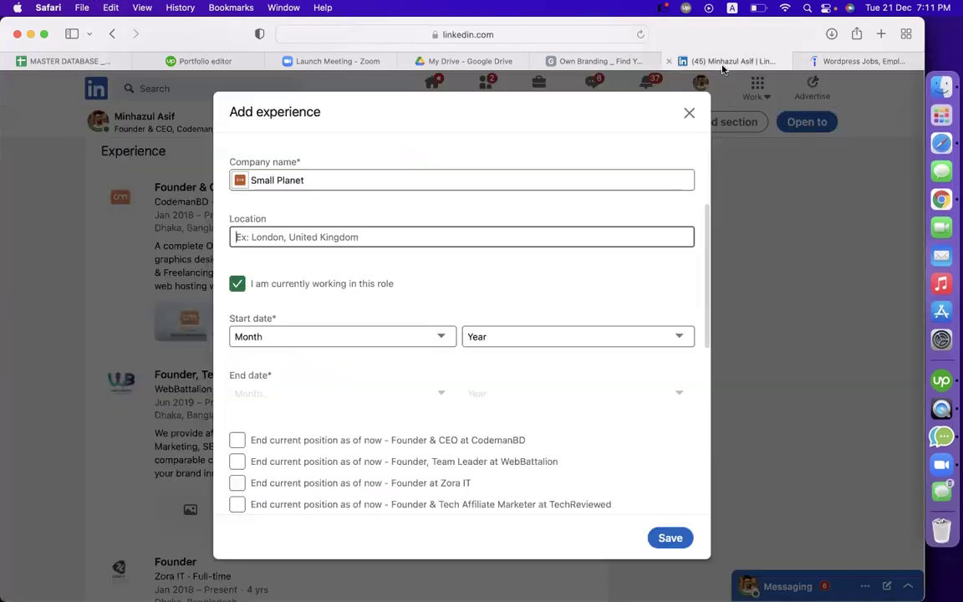
pyautogui.press('super+v')
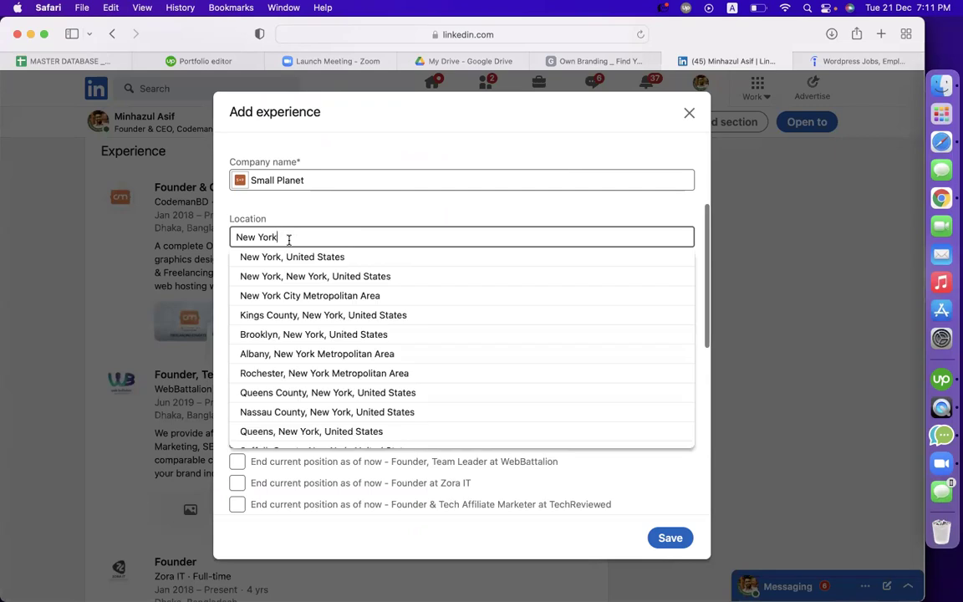
pyautogui.click(291, 256)
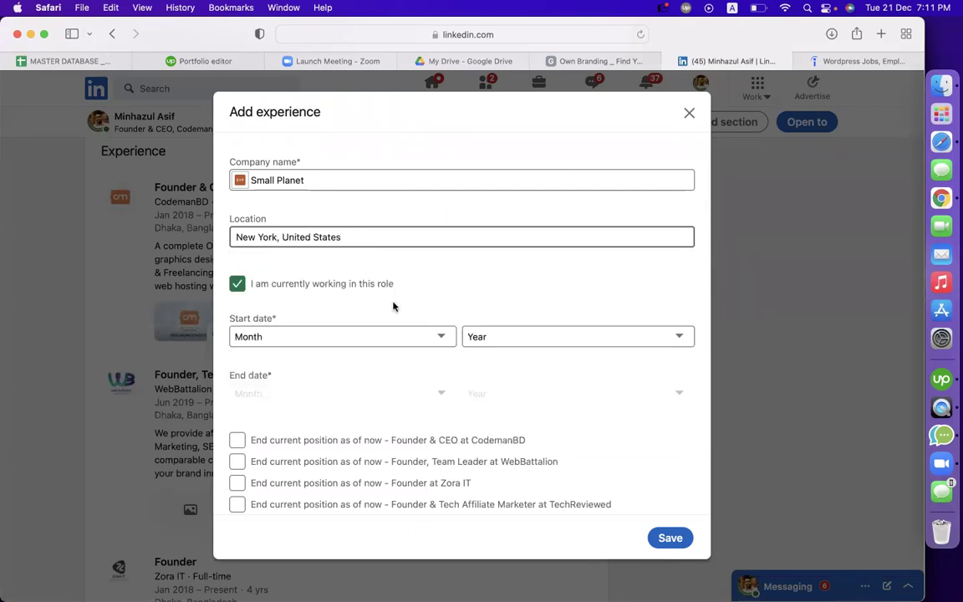
# Set the dates to May 2019 through August 2020, marking the role as not current
pyautogui.click(308, 334)
pyautogui.click(374, 381)
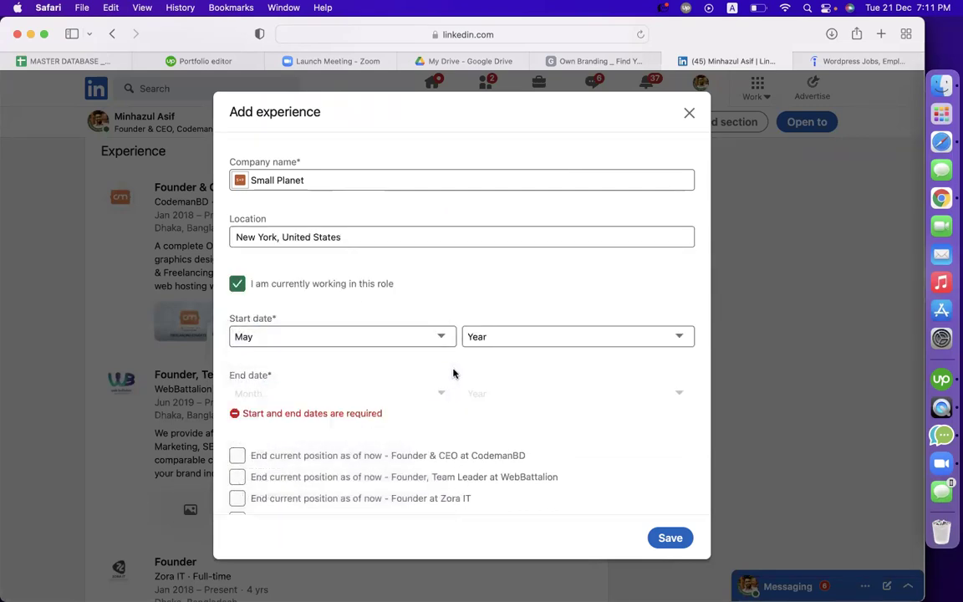
pyautogui.click(489, 341)
pyautogui.click(483, 410)
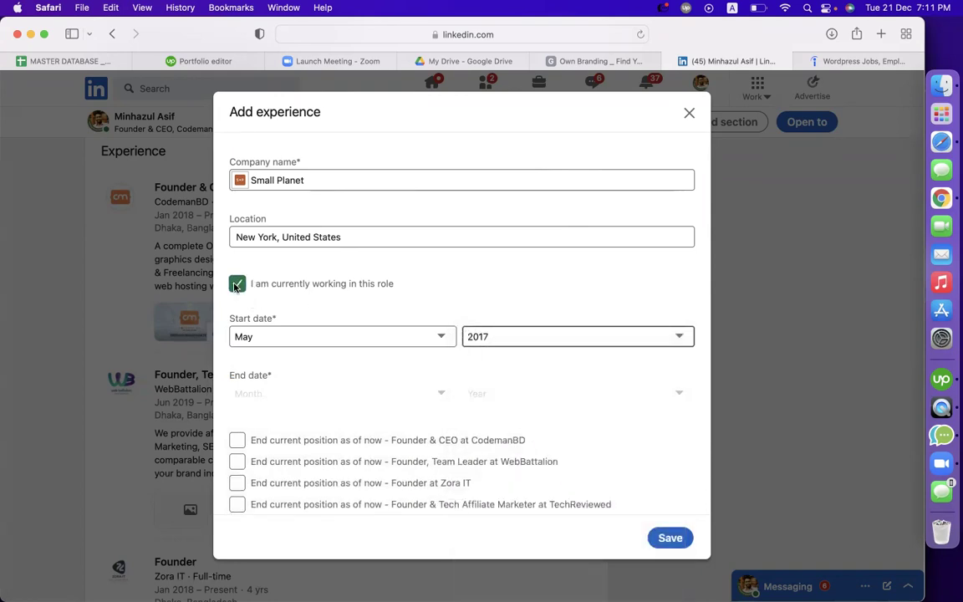
pyautogui.click(236, 284)
pyautogui.click(288, 393)
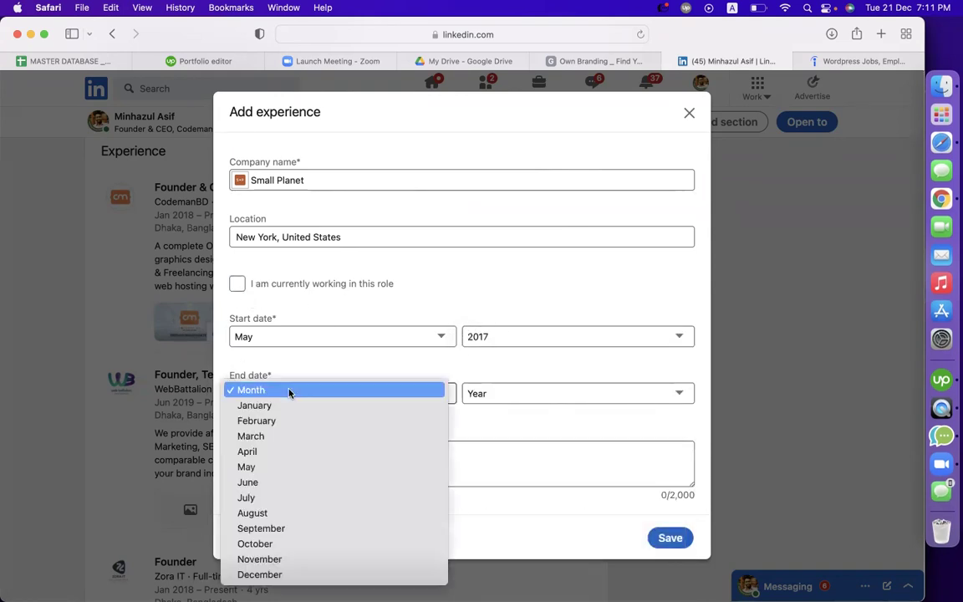
pyautogui.click(276, 456)
pyautogui.click(518, 397)
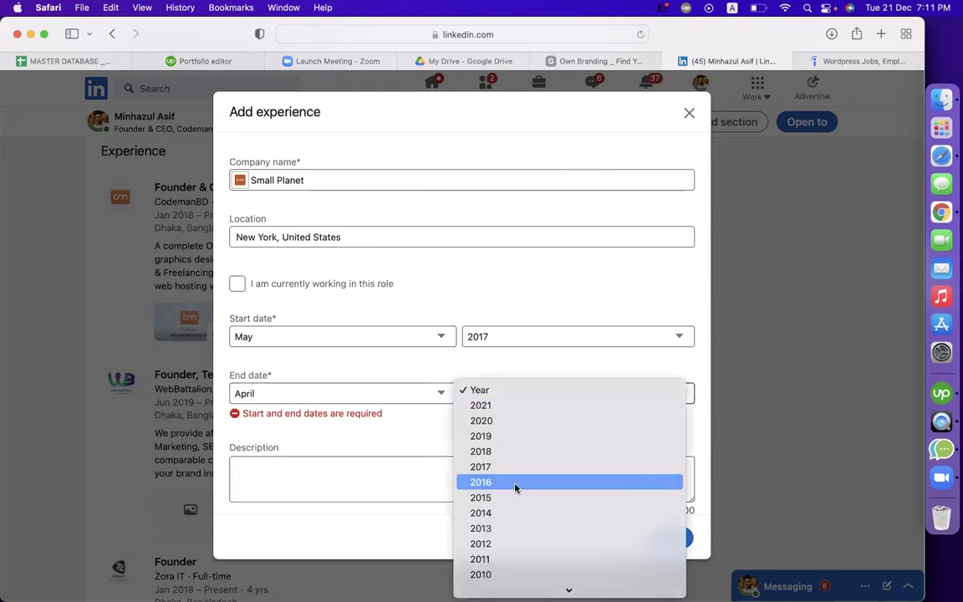
pyautogui.click(516, 489)
pyautogui.click(492, 401)
pyautogui.click(490, 296)
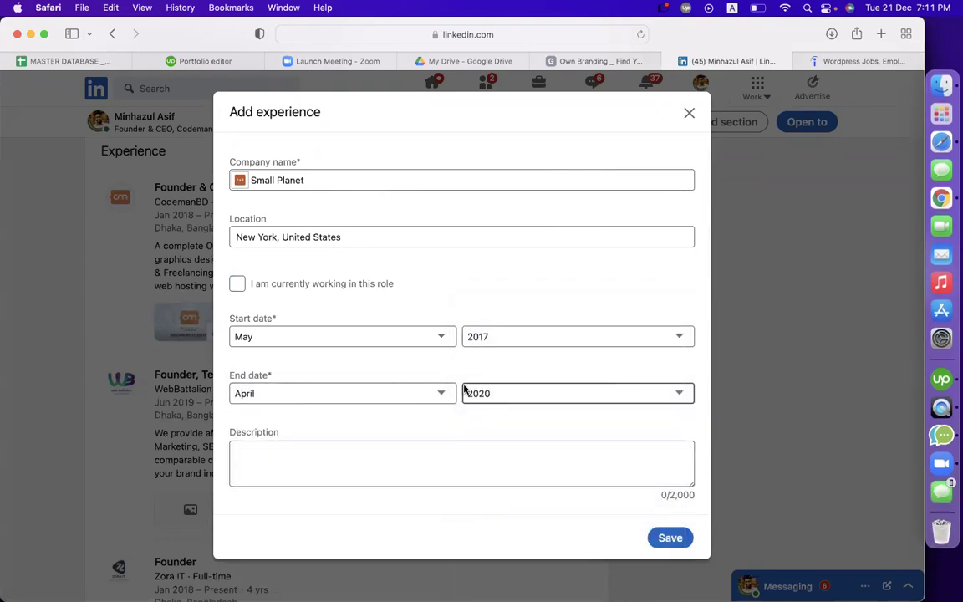
pyautogui.click(417, 395)
pyautogui.click(365, 452)
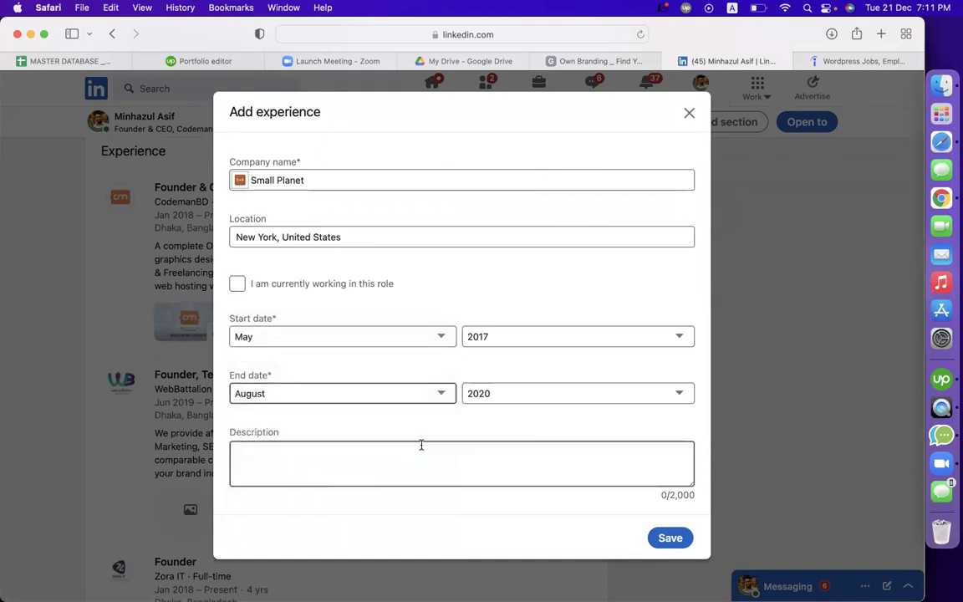
pyautogui.click(503, 337)
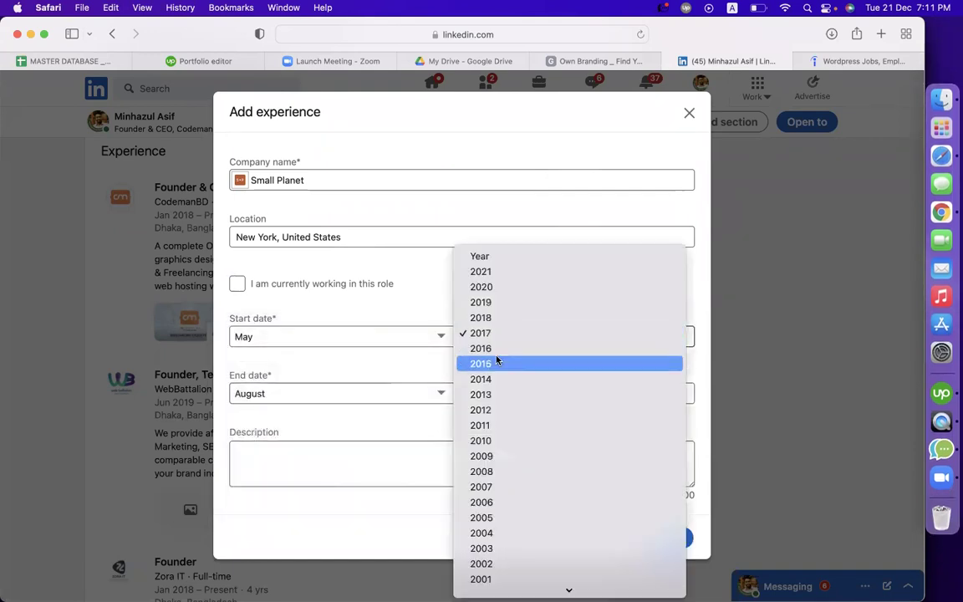
pyautogui.click(485, 303)
# Paste the three Indeed responsibility bullets into the description, then discard the draft
pyautogui.scroll(-2, 426, 384)
pyautogui.click(398, 427)
pyautogui.click(866, 67)
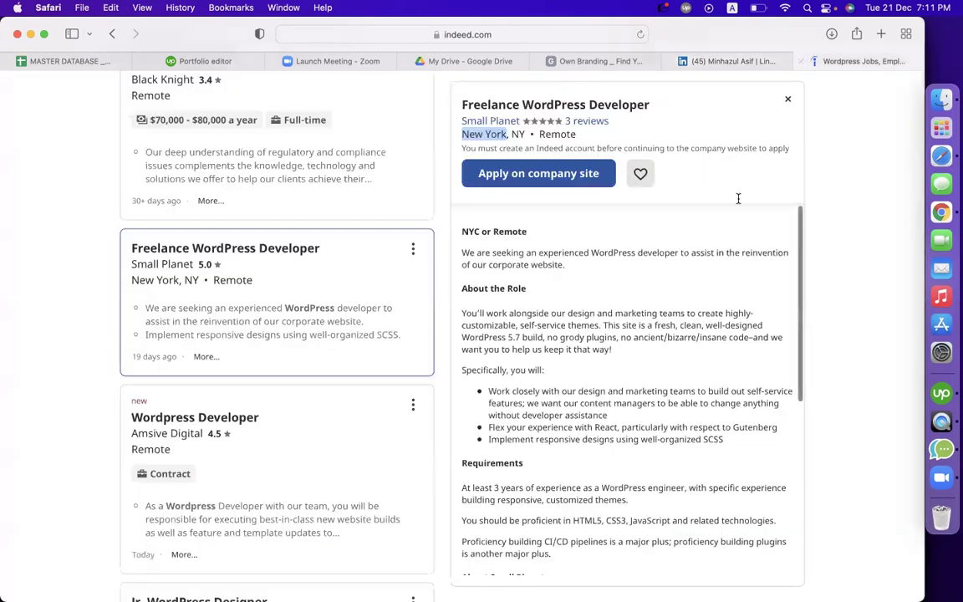
pyautogui.scroll(-2, 627, 361)
pyautogui.scroll(-6, 619, 391)
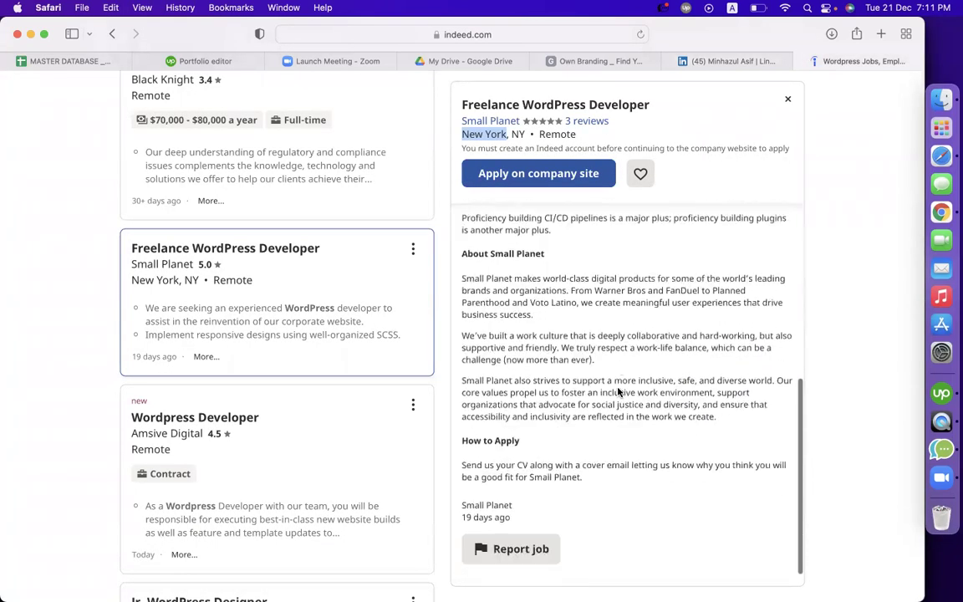
pyautogui.scroll(5, 617, 393)
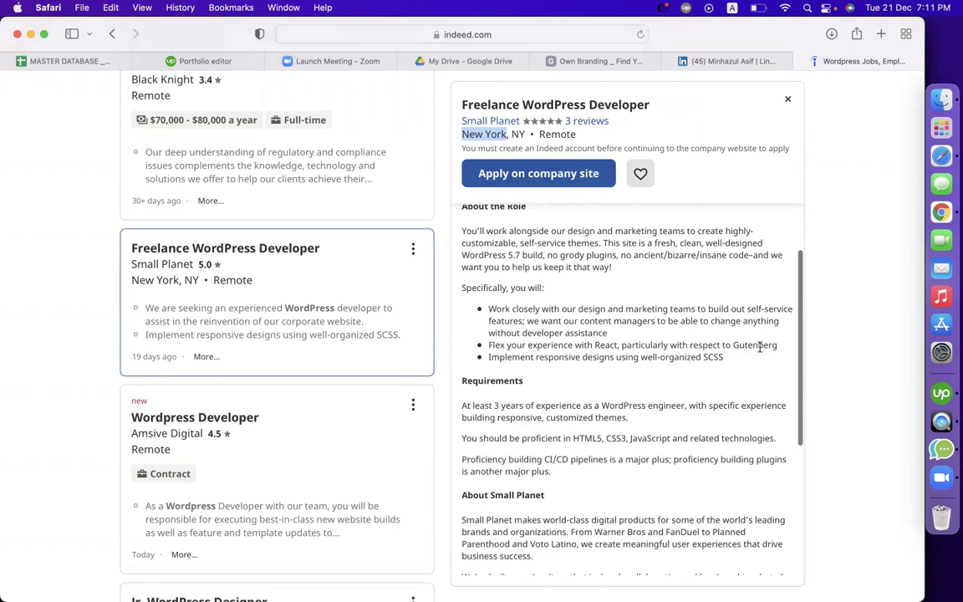
pyautogui.moveTo(726, 360); pyautogui.dragTo(468, 299)
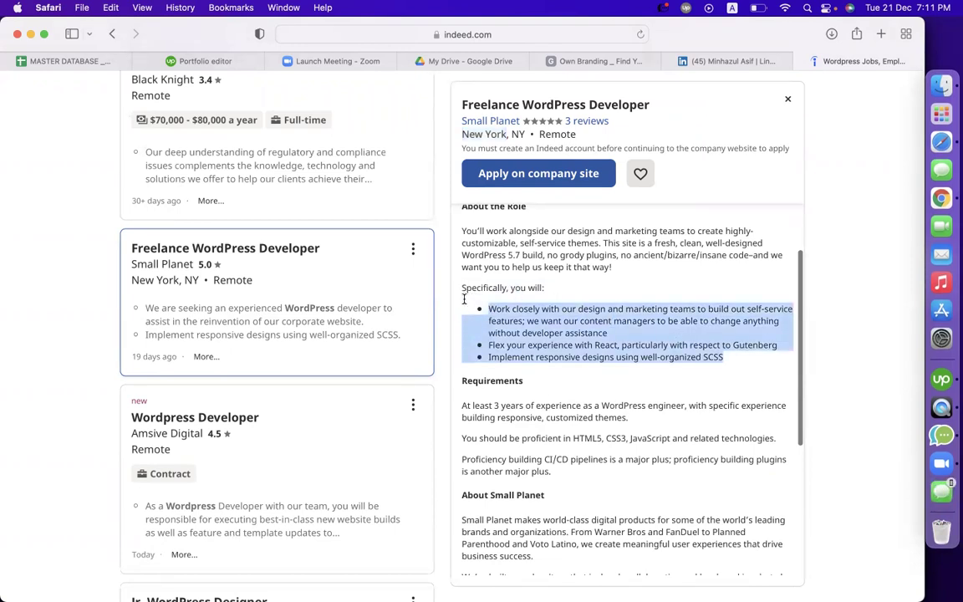
pyautogui.click(719, 61)
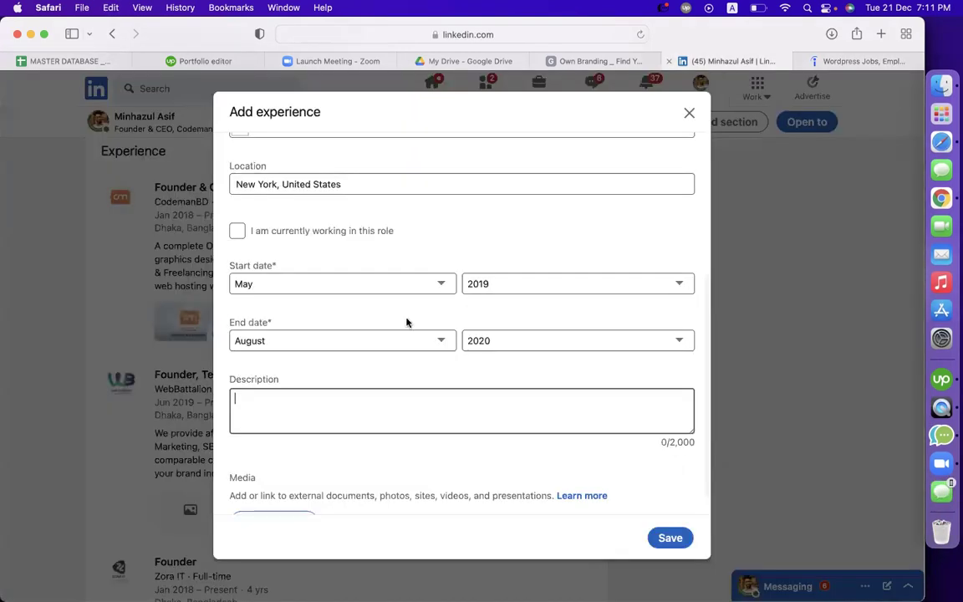
pyautogui.press('super+v')
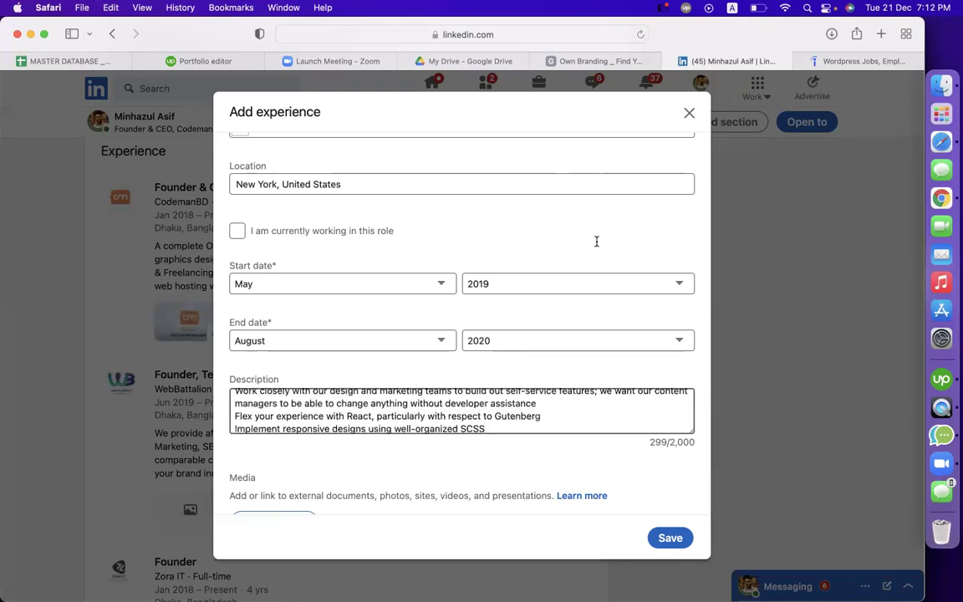
pyautogui.click(699, 115)
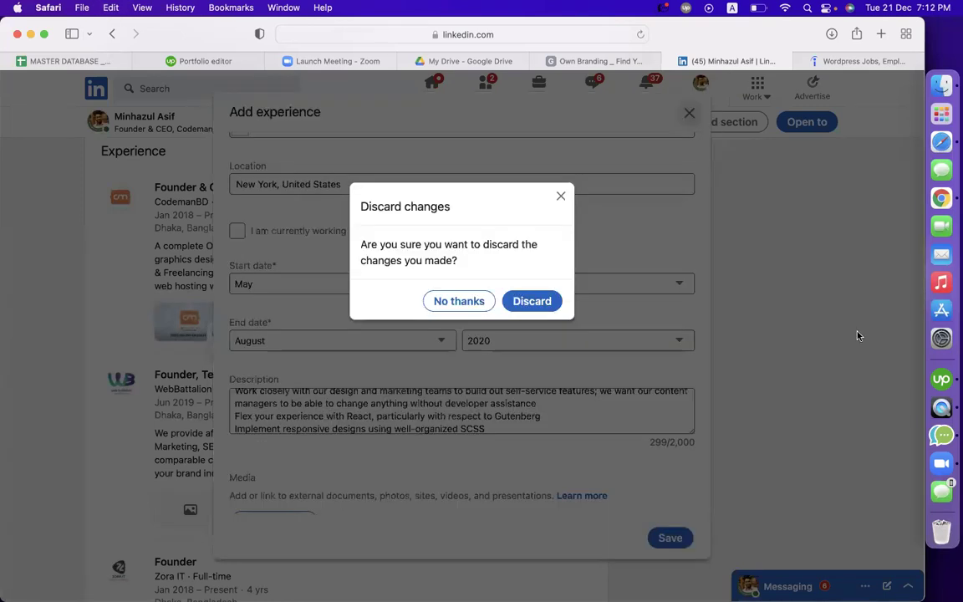
pyautogui.click(531, 302)
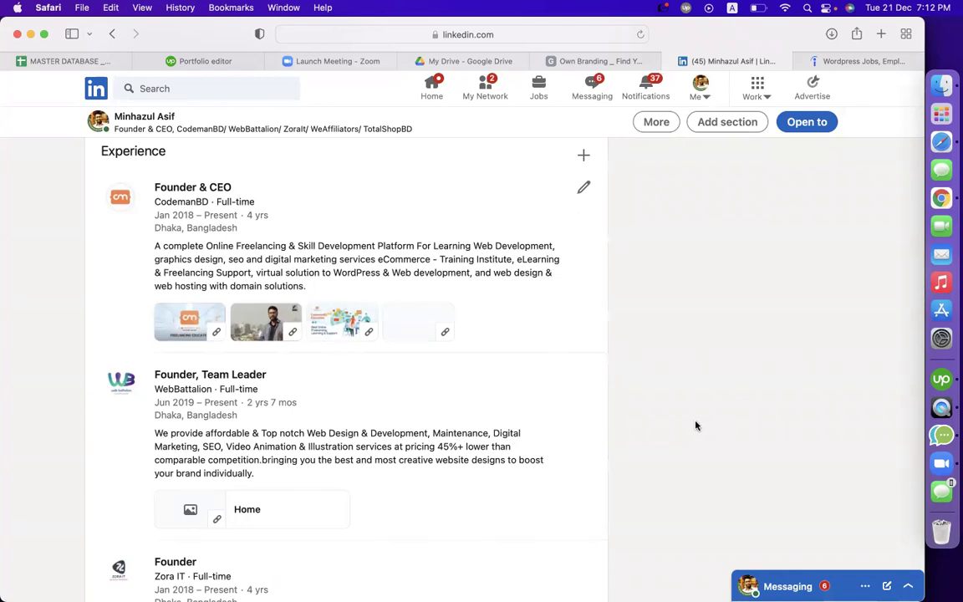
# Expand Skills & endorsements to list every skill, then start adding a new skill
pyautogui.scroll(-15, 728, 416)
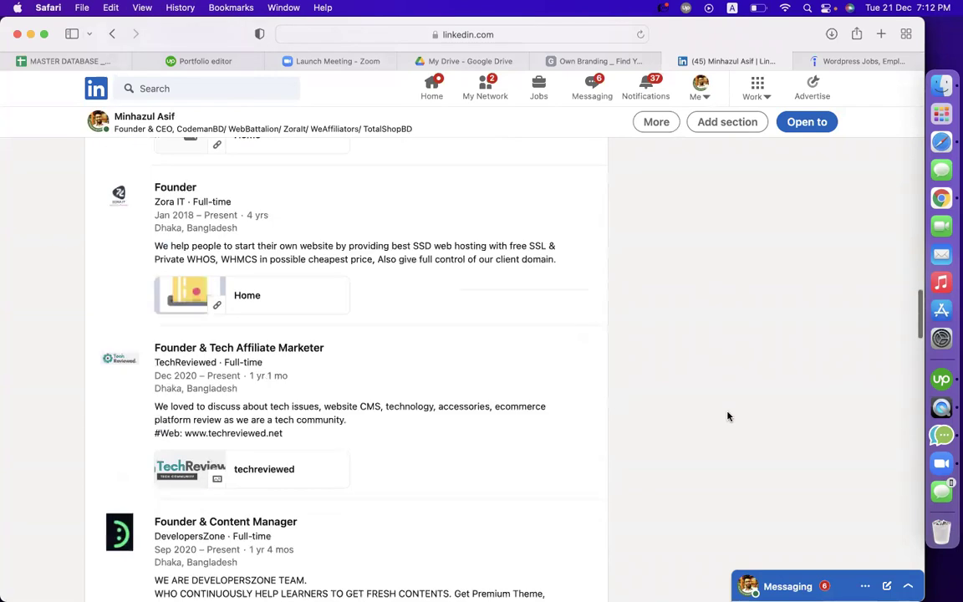
pyautogui.scroll(-15, 727, 416)
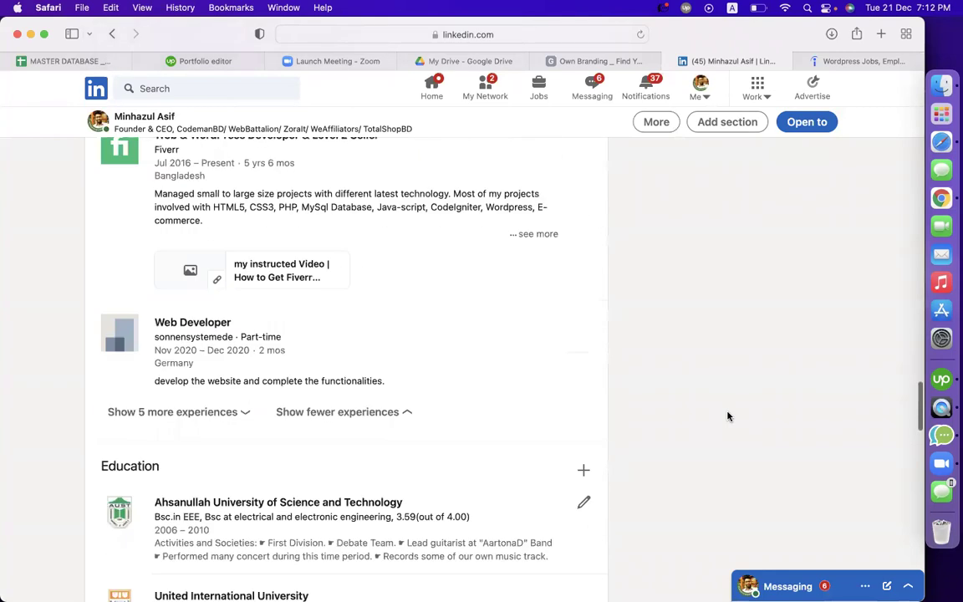
pyautogui.scroll(-10, 728, 416)
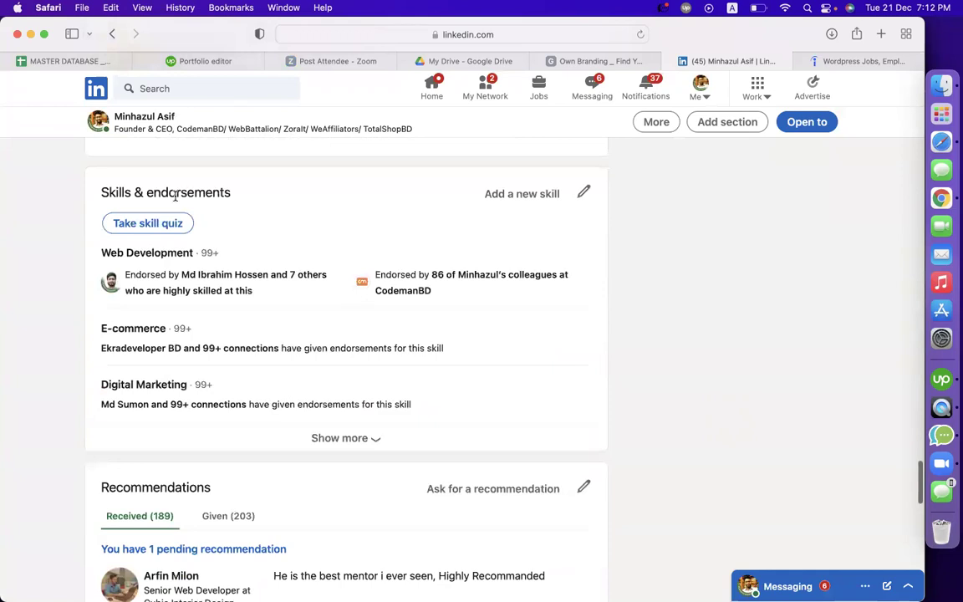
pyautogui.click(354, 436)
pyautogui.scroll(-5, 649, 392)
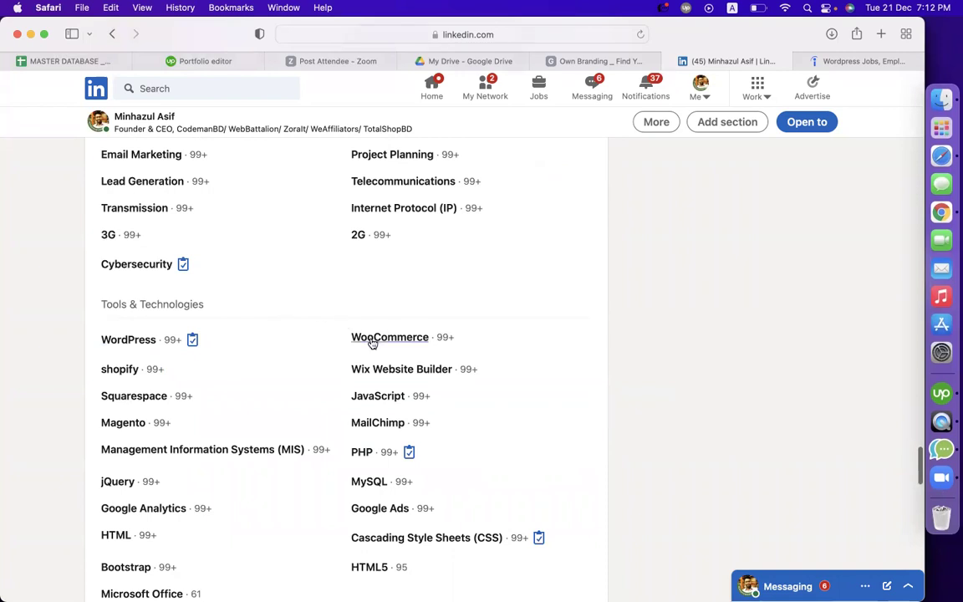
pyautogui.scroll(-4, 539, 348)
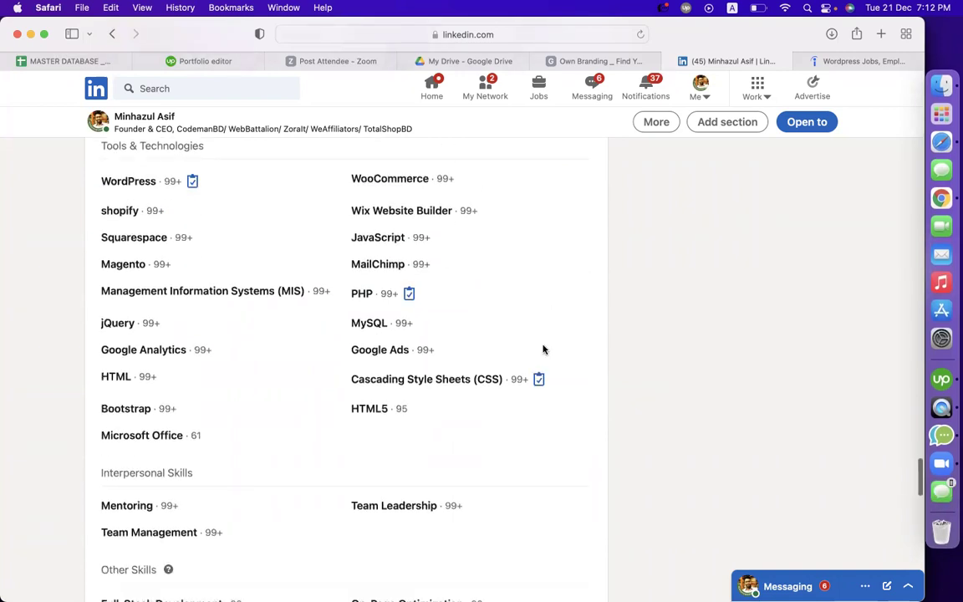
pyautogui.scroll(-5, 543, 350)
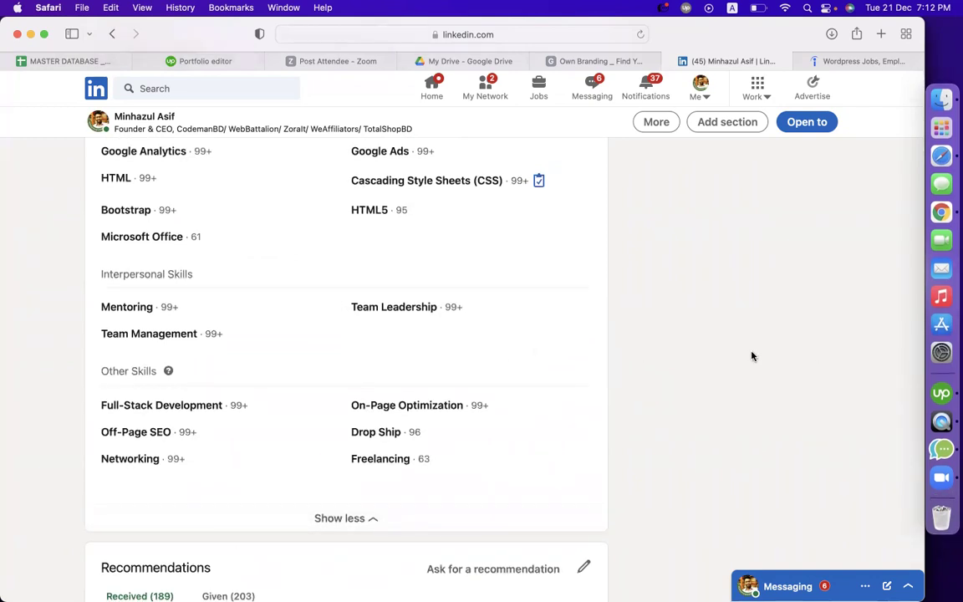
pyautogui.scroll(10, 678, 330)
pyautogui.scroll(7, 678, 329)
pyautogui.scroll(-2, 678, 328)
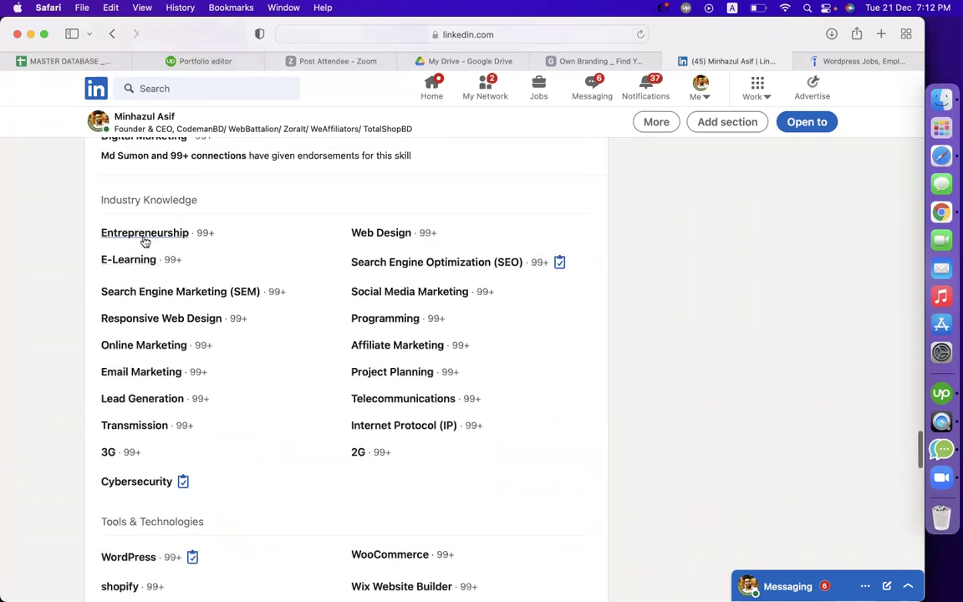
pyautogui.scroll(6, 598, 286)
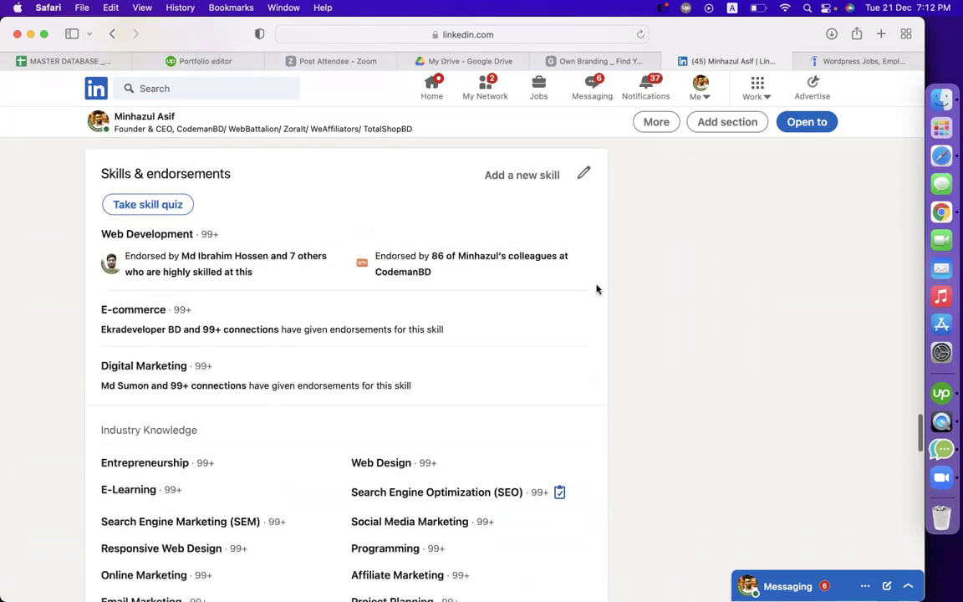
pyautogui.click(534, 193)
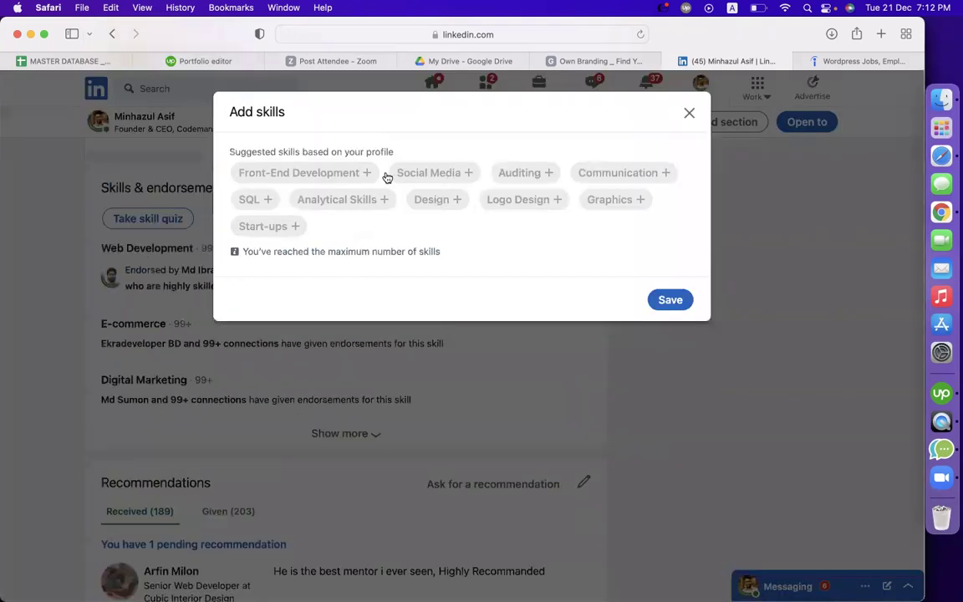
pyautogui.click(653, 389)
pyautogui.scroll(-3, 659, 409)
pyautogui.scroll(3, 327, 368)
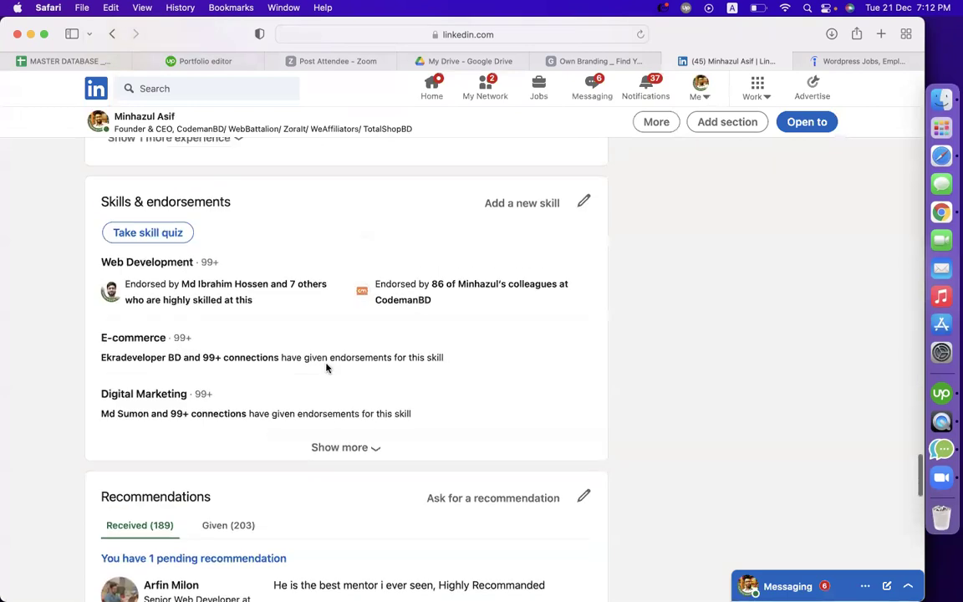
pyautogui.click(343, 447)
pyautogui.scroll(-5, 327, 454)
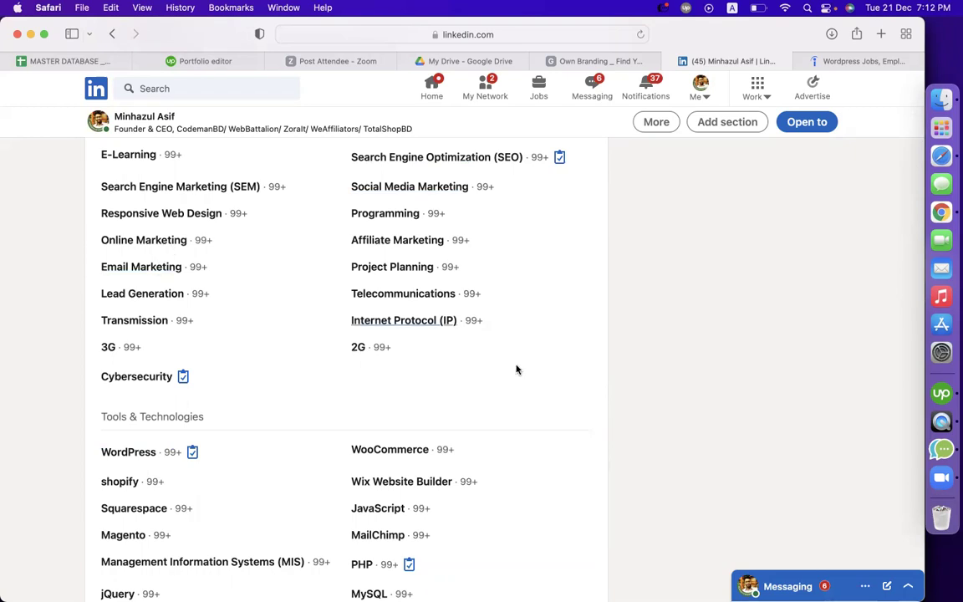
pyautogui.scroll(-3, 334, 364)
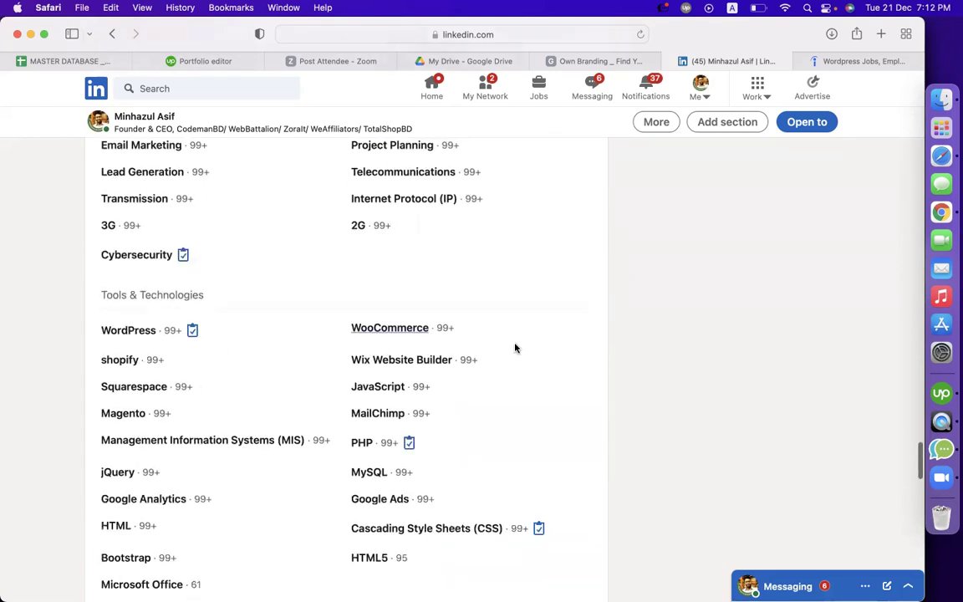
pyautogui.scroll(-5, 547, 351)
pyautogui.scroll(-5, 389, 456)
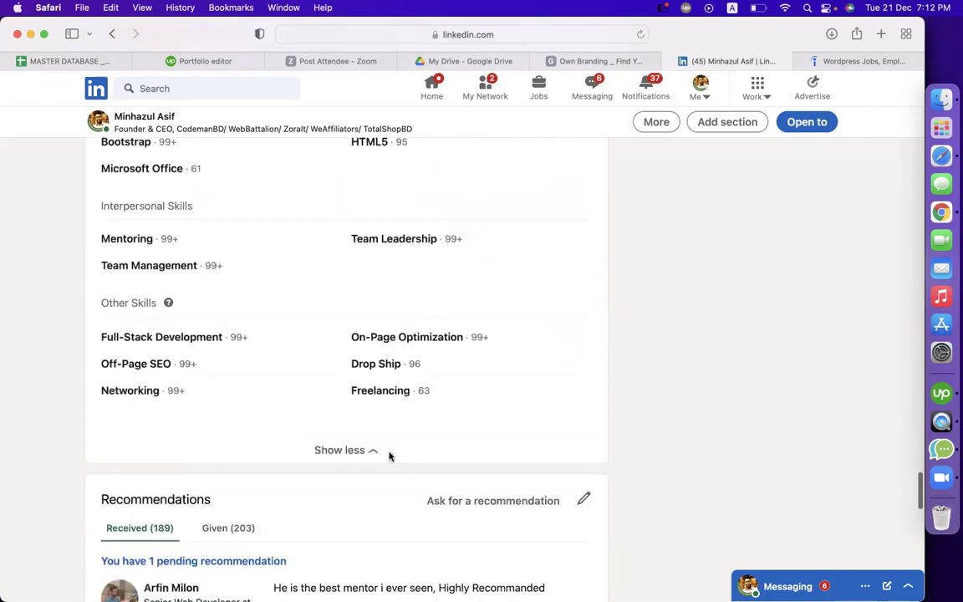
pyautogui.scroll(-20, 692, 360)
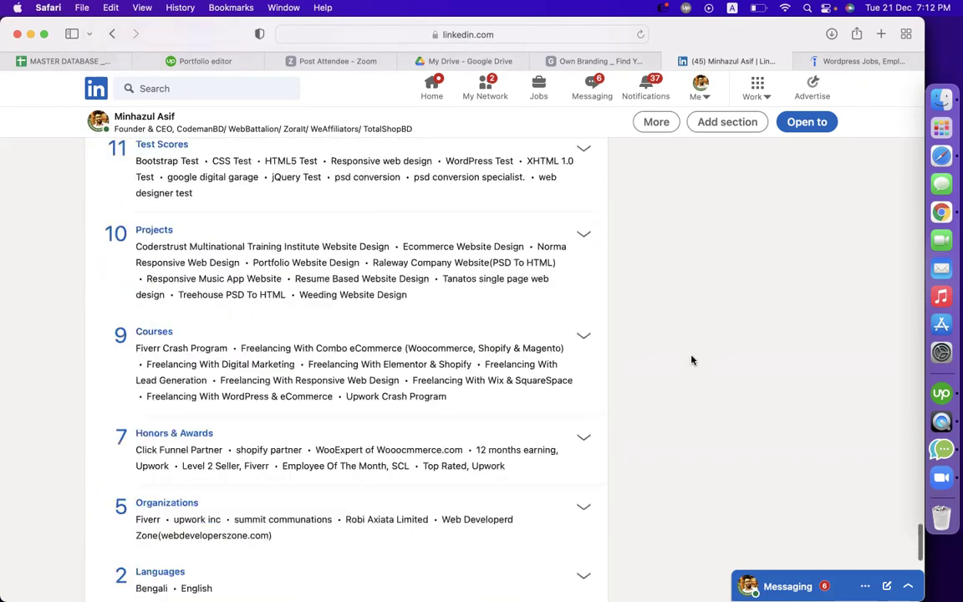
pyautogui.scroll(20, 692, 369)
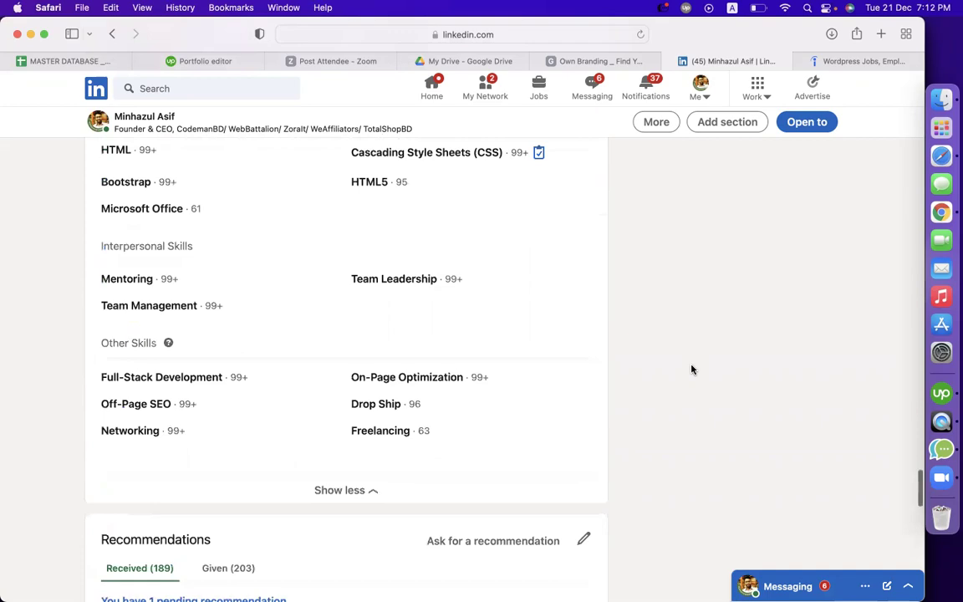
pyautogui.scroll(20, 691, 369)
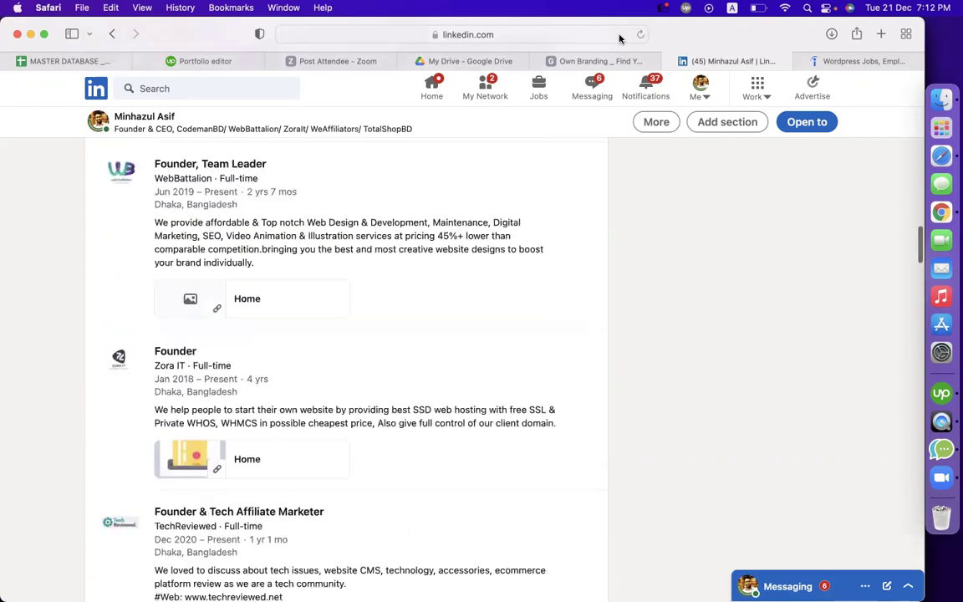
pyautogui.scroll(3, 604, 43)
pyautogui.scroll(10, 460, 335)
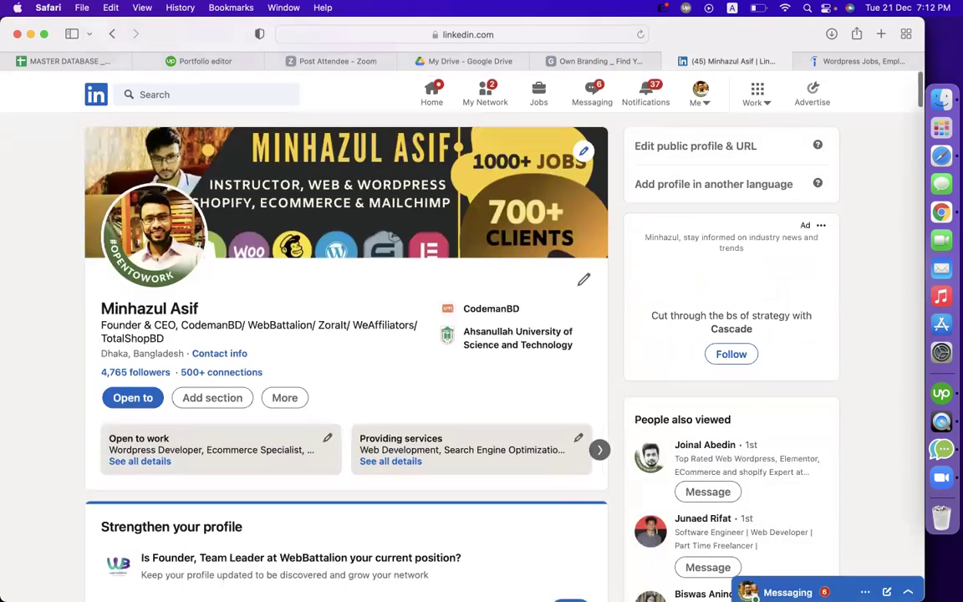
# Load behance.net, then open the Behance link in row 14 of the Own Branding sheet
pyautogui.hotkey('ctrl', 'Tab')
pyautogui.press('super+l')
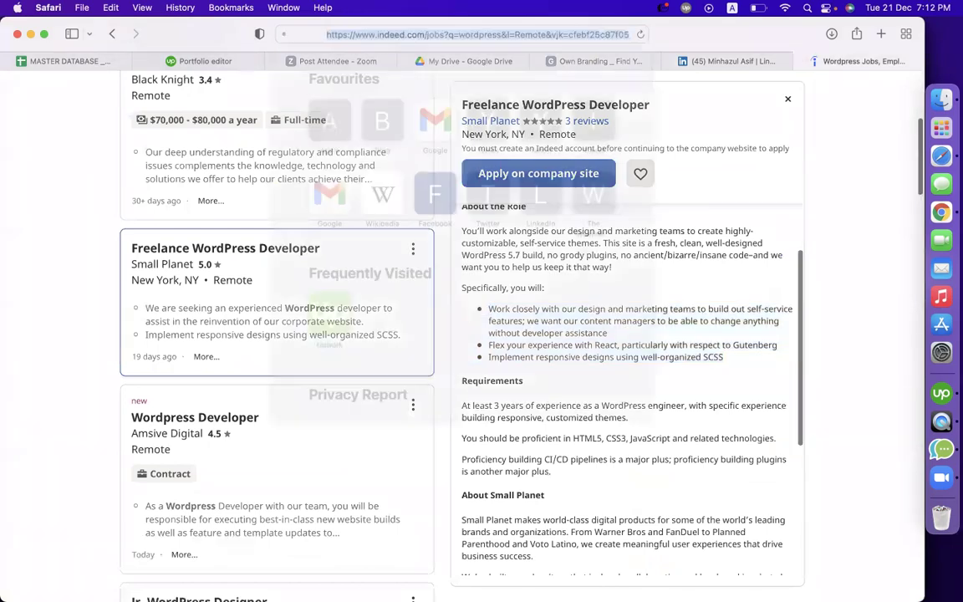
pyautogui.write('behance.net')
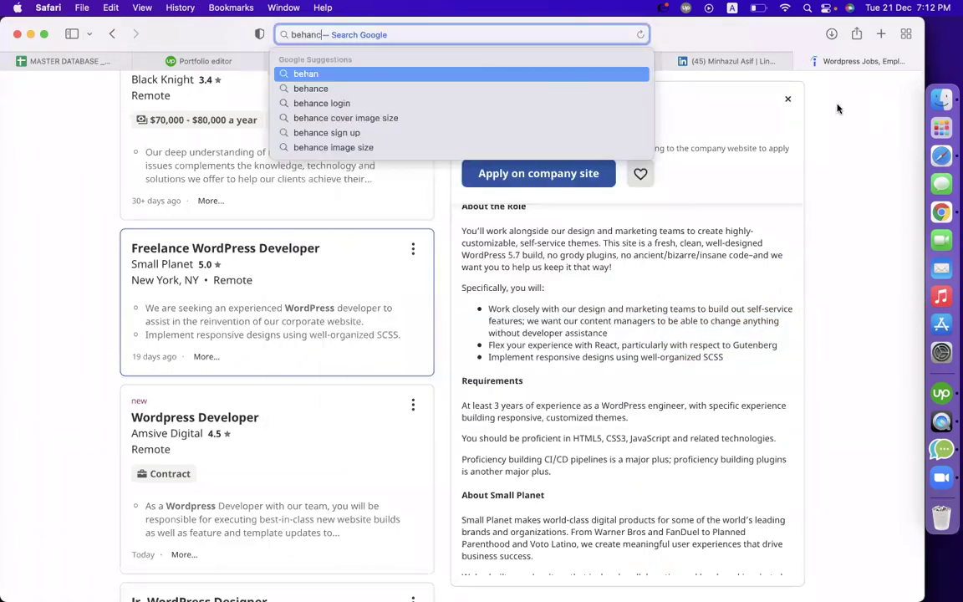
pyautogui.press('Return')
pyautogui.click(590, 61)
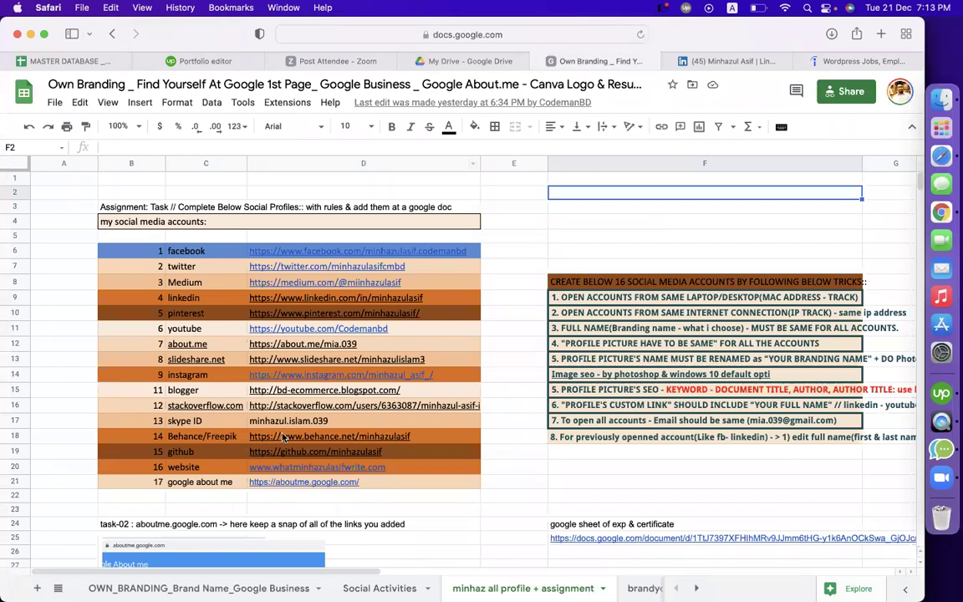
pyautogui.click(309, 464)
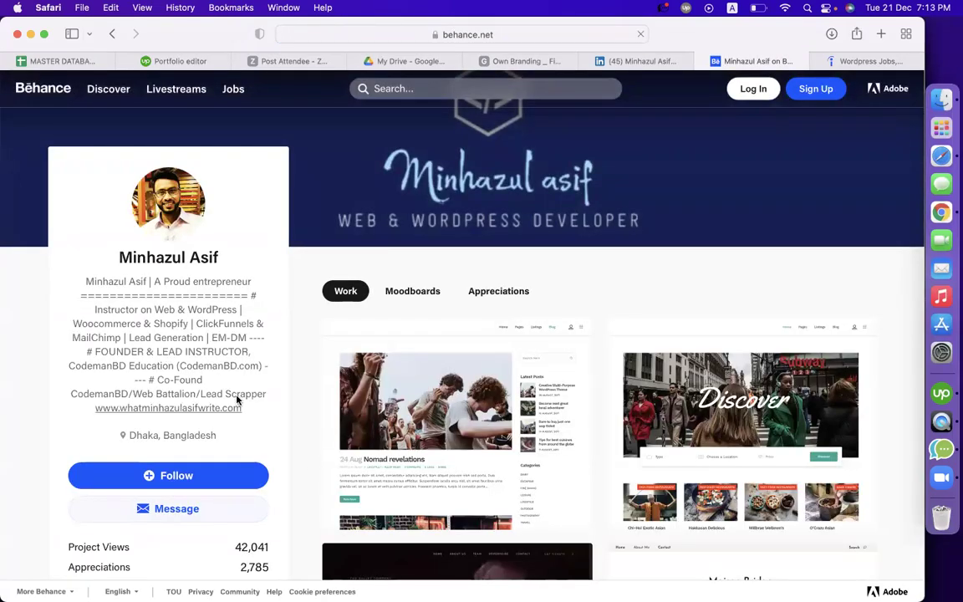
# Read the Behance profile bio and banner, briefly checking the WordPress jobs tab
pyautogui.scroll(-2, 187, 360)
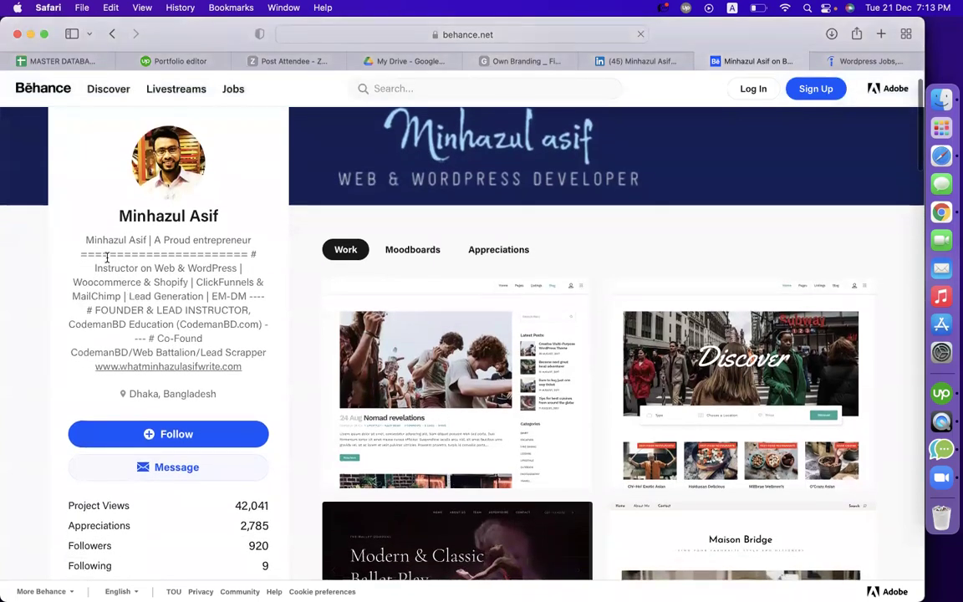
pyautogui.moveTo(84, 240); pyautogui.dragTo(266, 352)
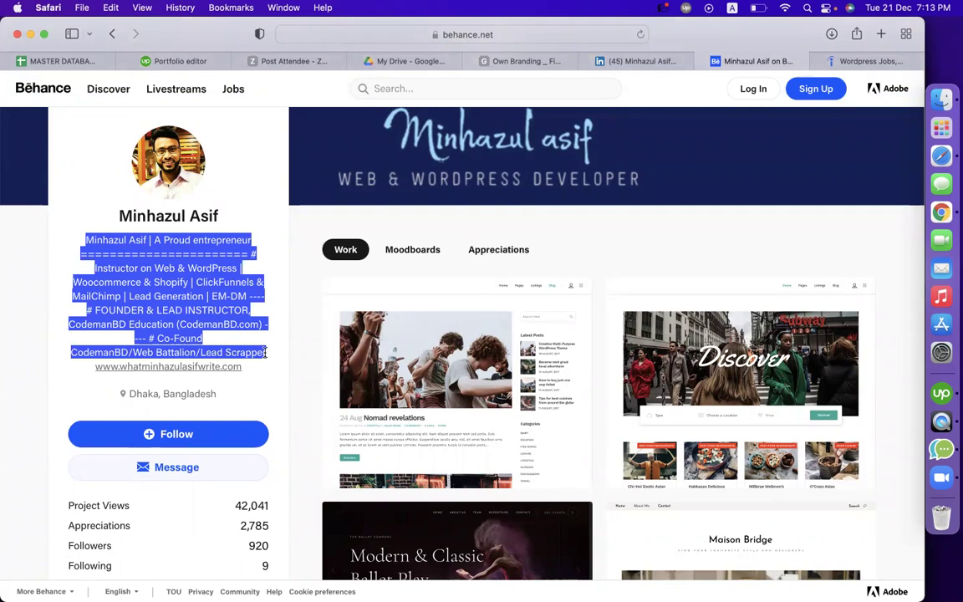
pyautogui.click(292, 367)
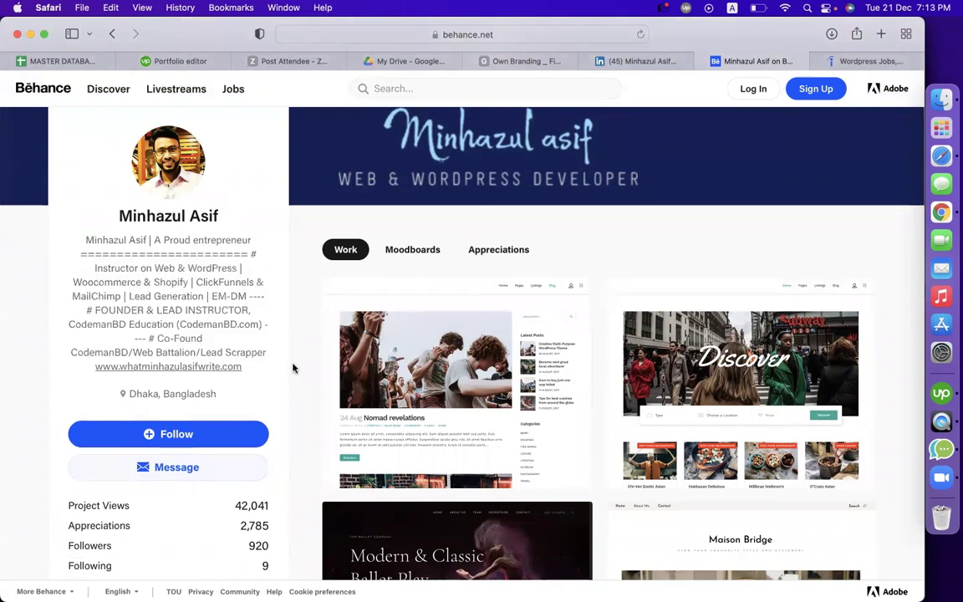
pyautogui.click(862, 61)
pyautogui.click(753, 61)
pyautogui.scroll(-5, 288, 430)
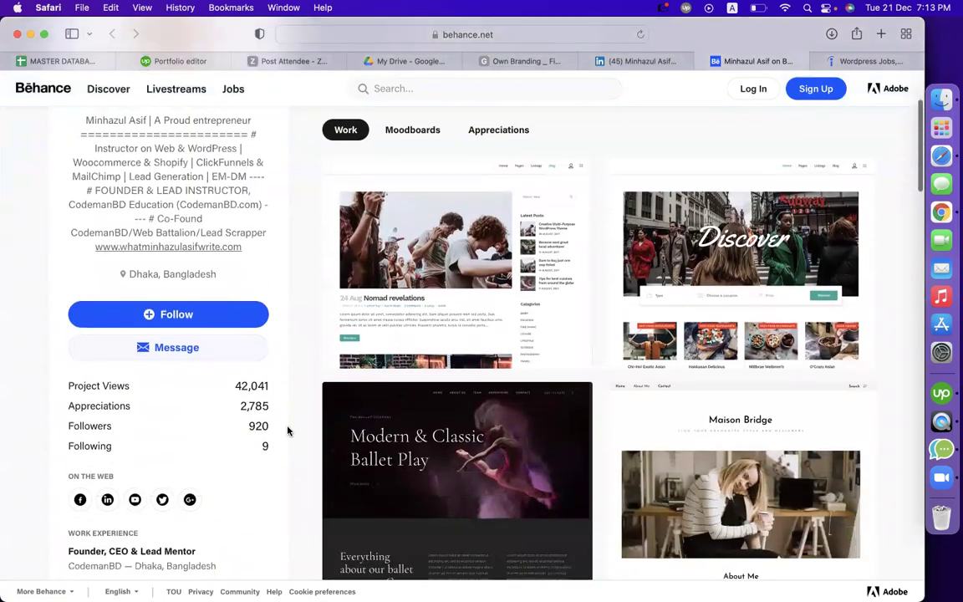
pyautogui.scroll(-2, 287, 430)
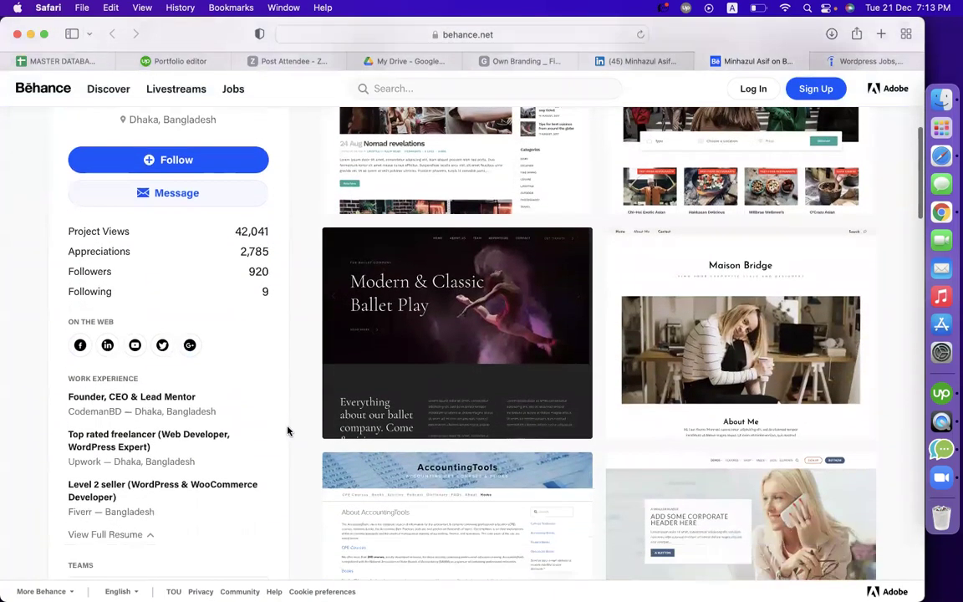
pyautogui.scroll(1, 288, 430)
pyautogui.scroll(-3, 288, 430)
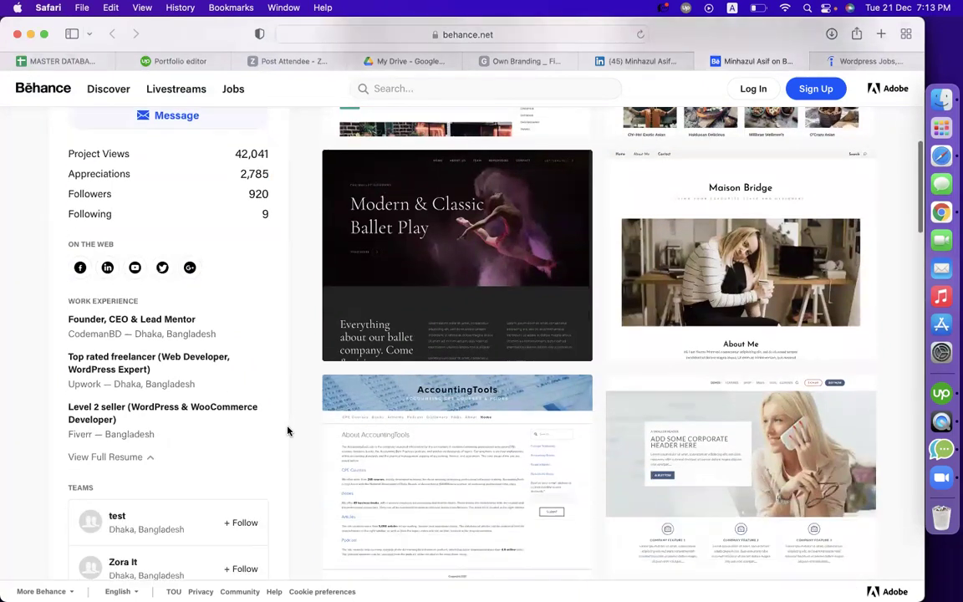
pyautogui.scroll(-4, 288, 429)
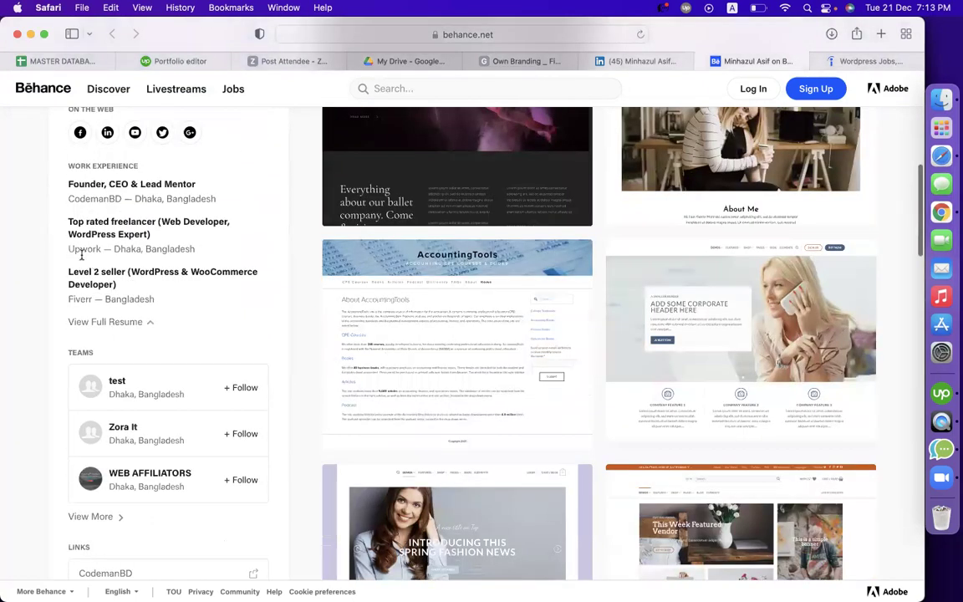
pyautogui.scroll(2, 81, 257)
# Review the work experience titles and the expanded About Me achievements text
pyautogui.moveTo(87, 260); pyautogui.dragTo(131, 260)
pyautogui.moveTo(78, 296); pyautogui.dragTo(98, 309)
pyautogui.scroll(-5, 123, 311)
pyautogui.scroll(-5, 123, 311)
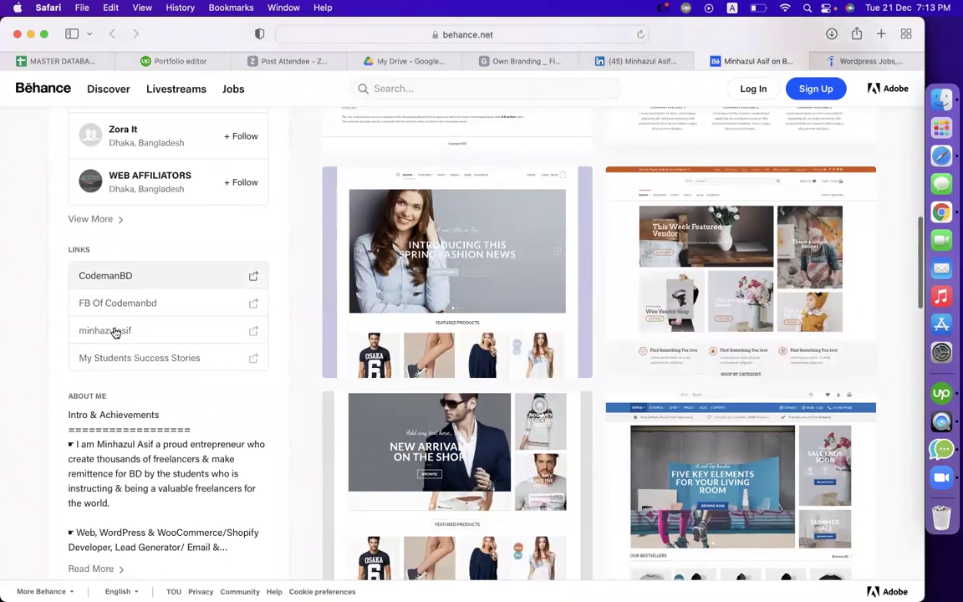
pyautogui.scroll(-1, 109, 298)
pyautogui.scroll(-5, 108, 298)
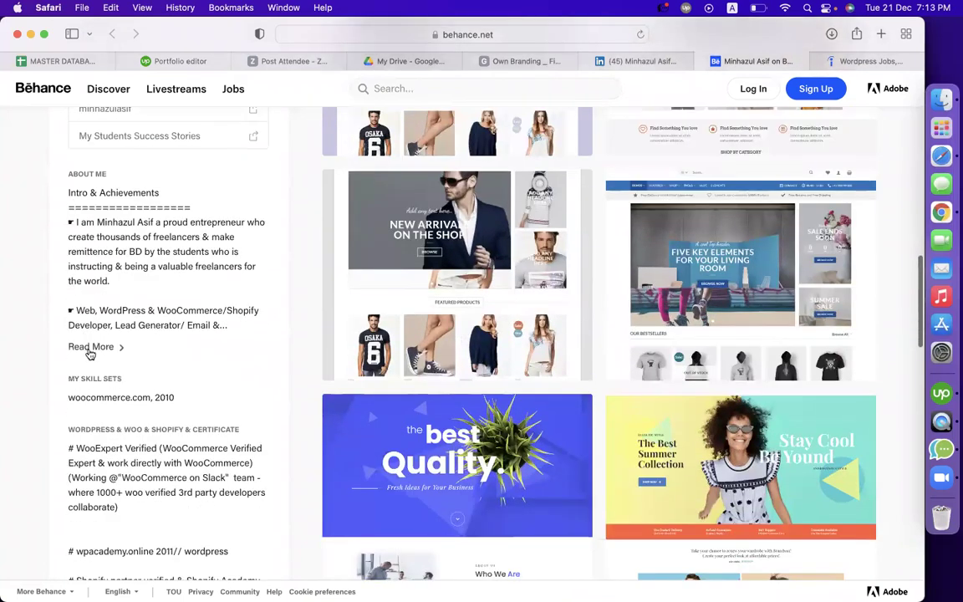
pyautogui.click(91, 346)
pyautogui.moveTo(73, 191); pyautogui.dragTo(127, 549)
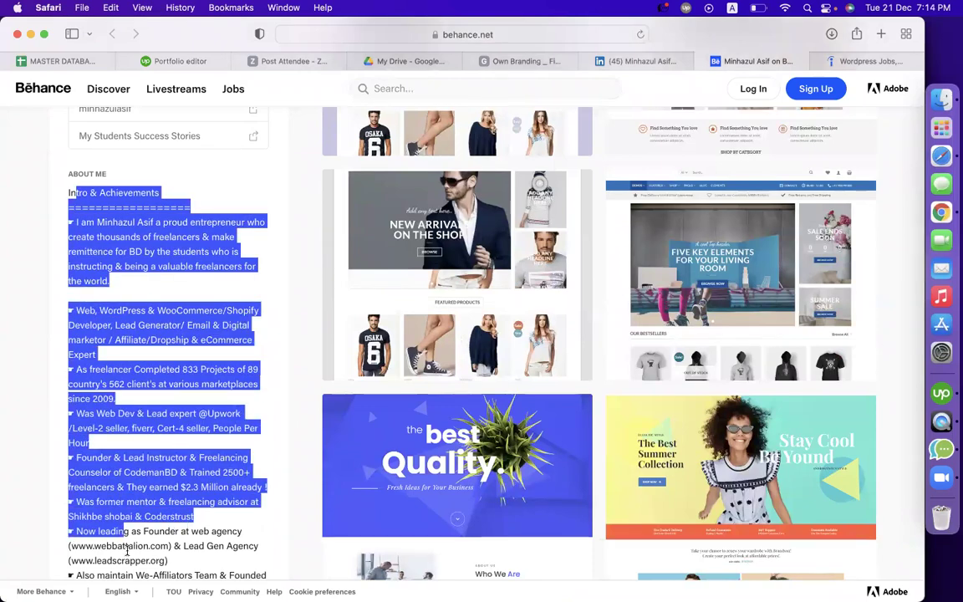
pyautogui.click(127, 549)
pyautogui.scroll(-6, 127, 549)
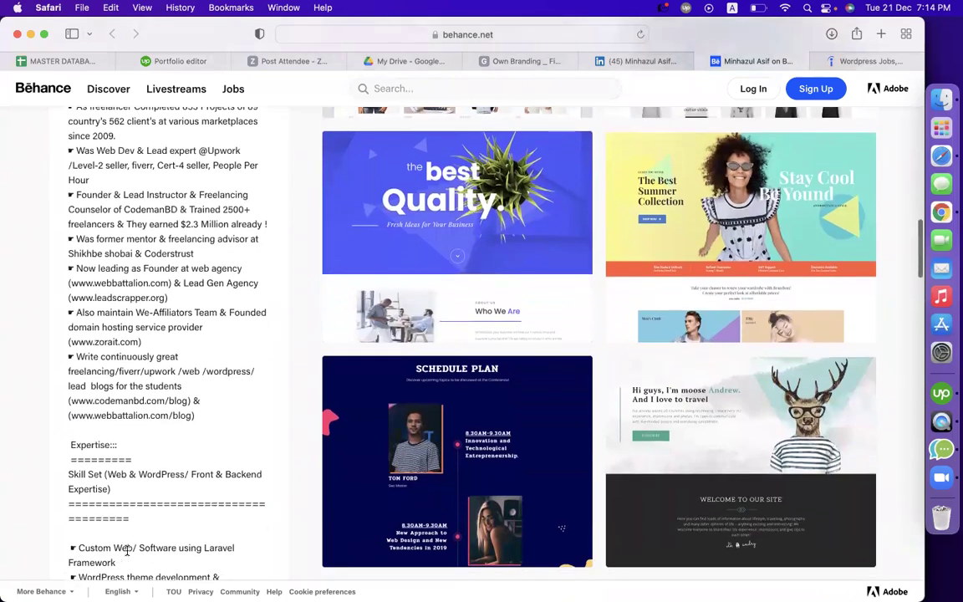
pyautogui.scroll(-4, 128, 549)
pyautogui.moveTo(73, 368); pyautogui.dragTo(125, 558)
pyautogui.scroll(-7, 123, 558)
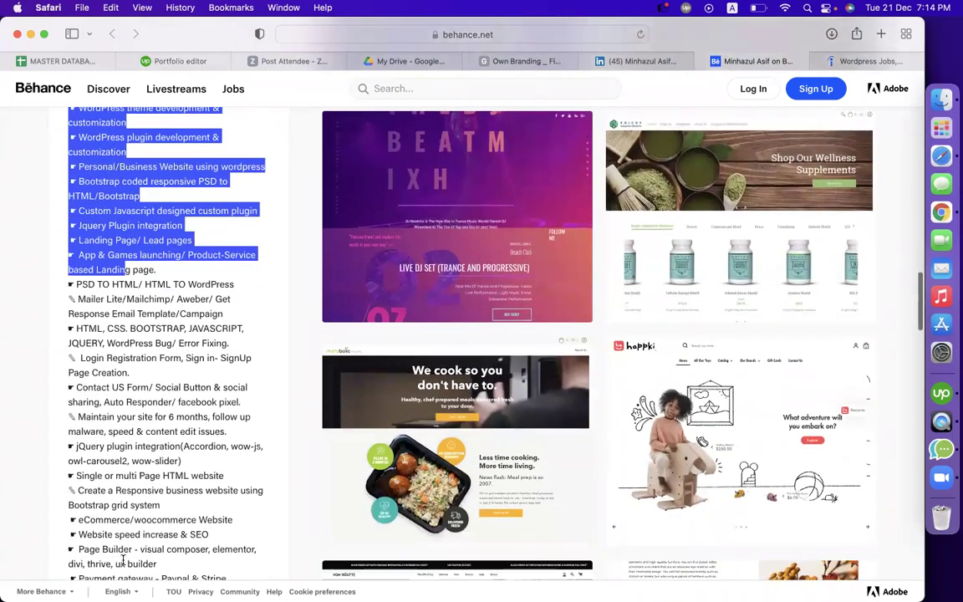
pyautogui.scroll(-3, 124, 559)
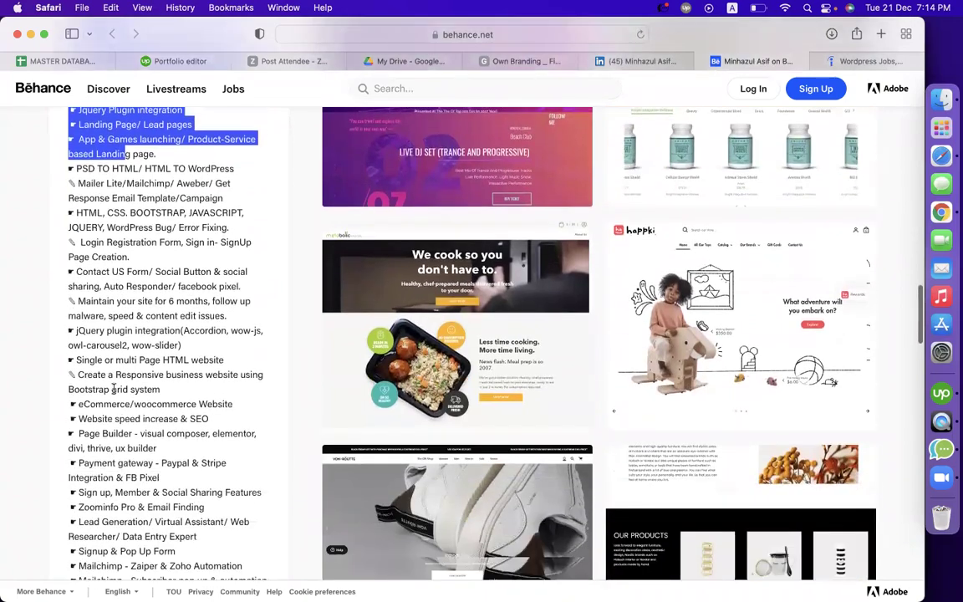
pyautogui.scroll(-5, 113, 389)
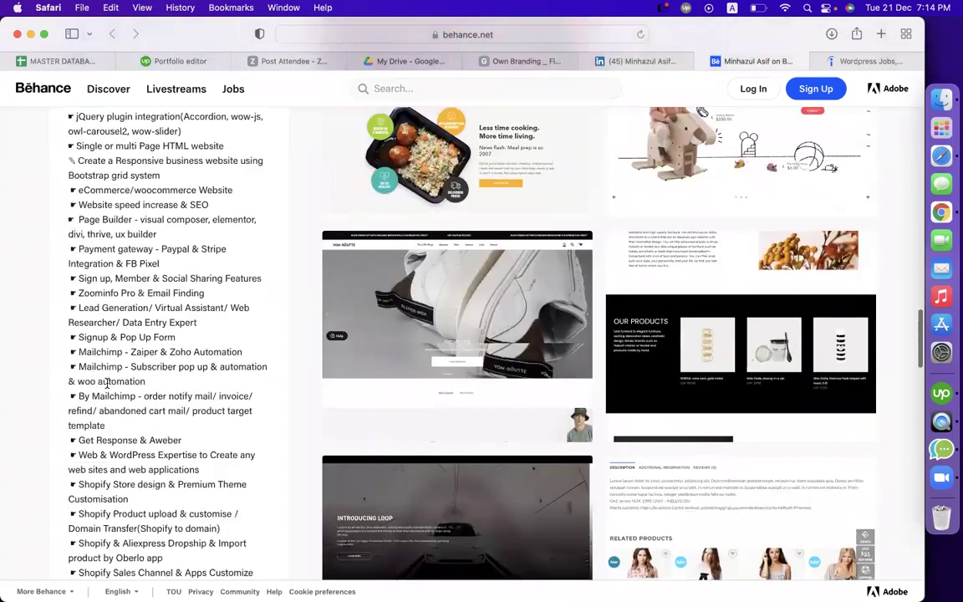
pyautogui.scroll(-7, 107, 383)
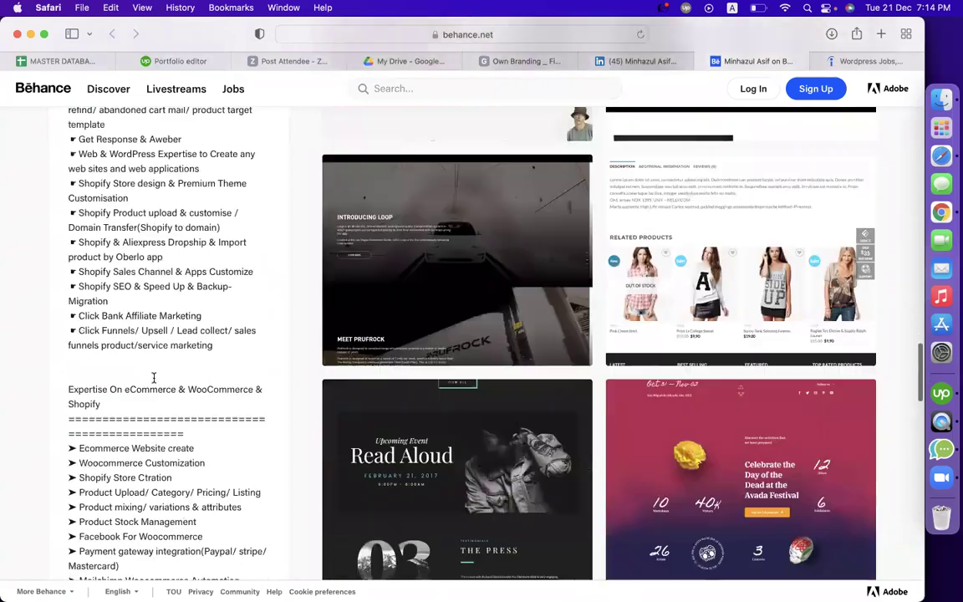
pyautogui.scroll(-12, 153, 380)
# Review the Expertise list of web and email marketing skills, then return to the spreadsheet
pyautogui.tripleClick(154, 381)
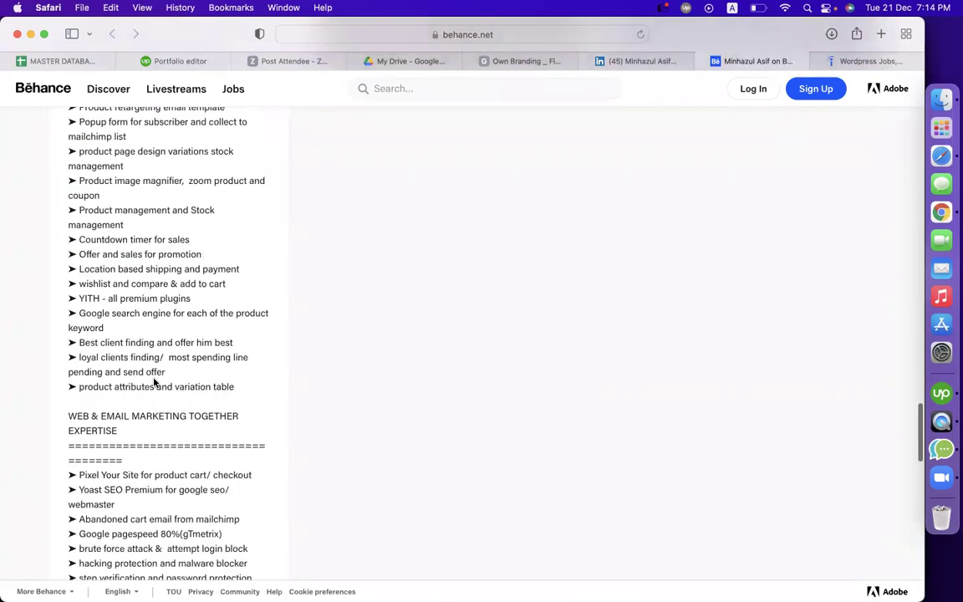
pyautogui.scroll(-4, 154, 382)
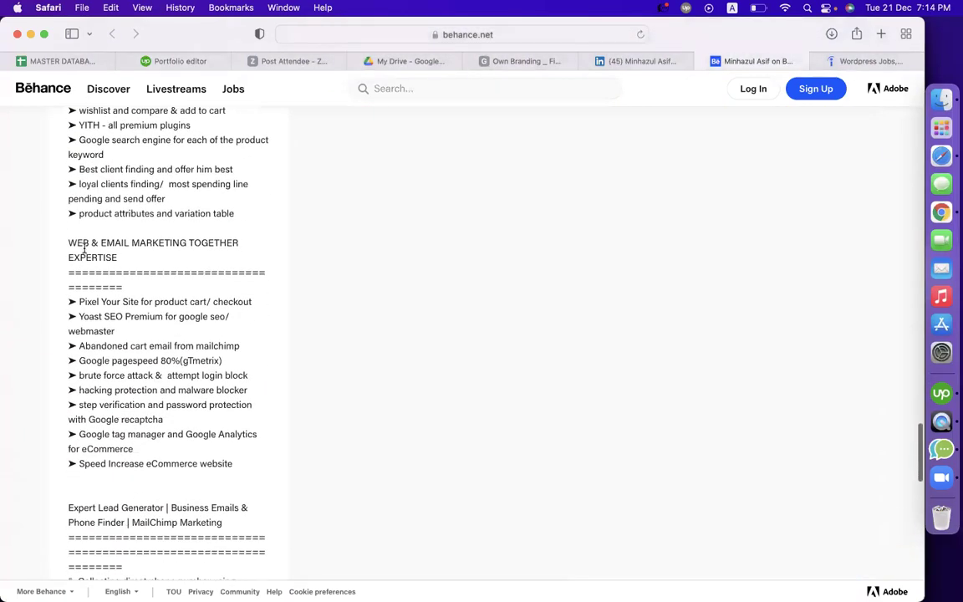
pyautogui.moveTo(84, 248); pyautogui.dragTo(113, 430)
pyautogui.click(157, 463)
pyautogui.scroll(-7, 157, 460)
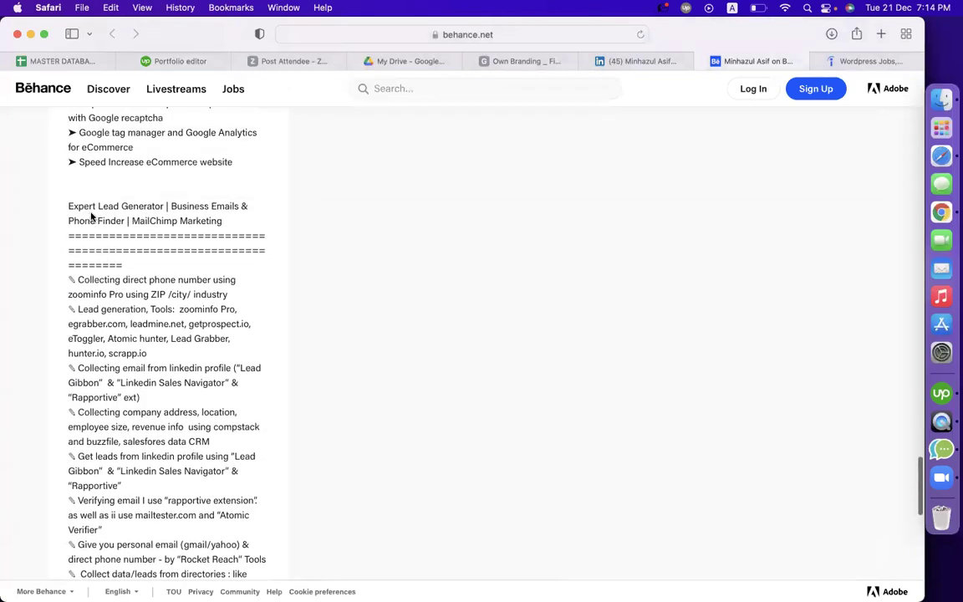
pyautogui.scroll(-15, 107, 235)
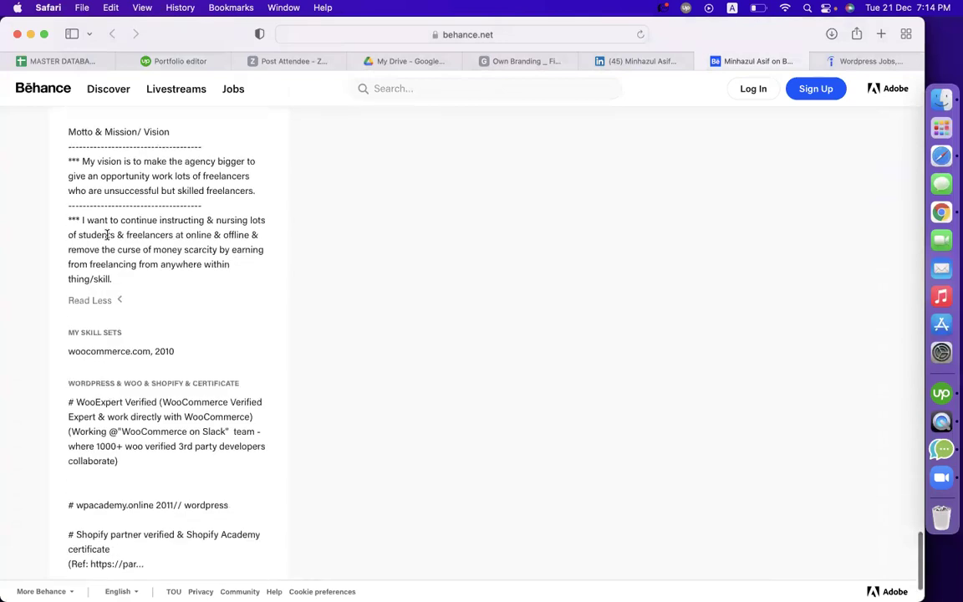
pyautogui.scroll(10, 155, 238)
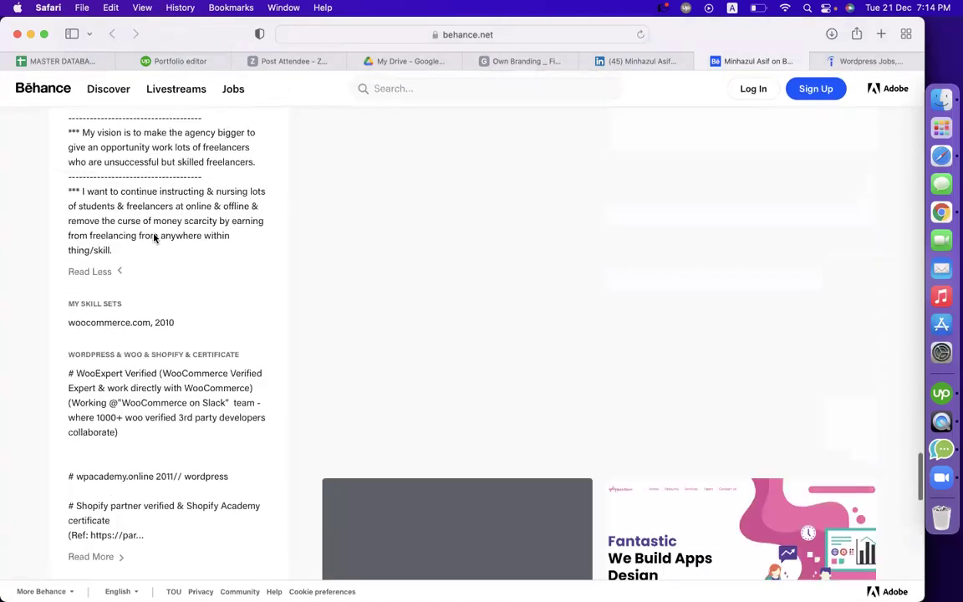
pyautogui.scroll(3, 238, 222)
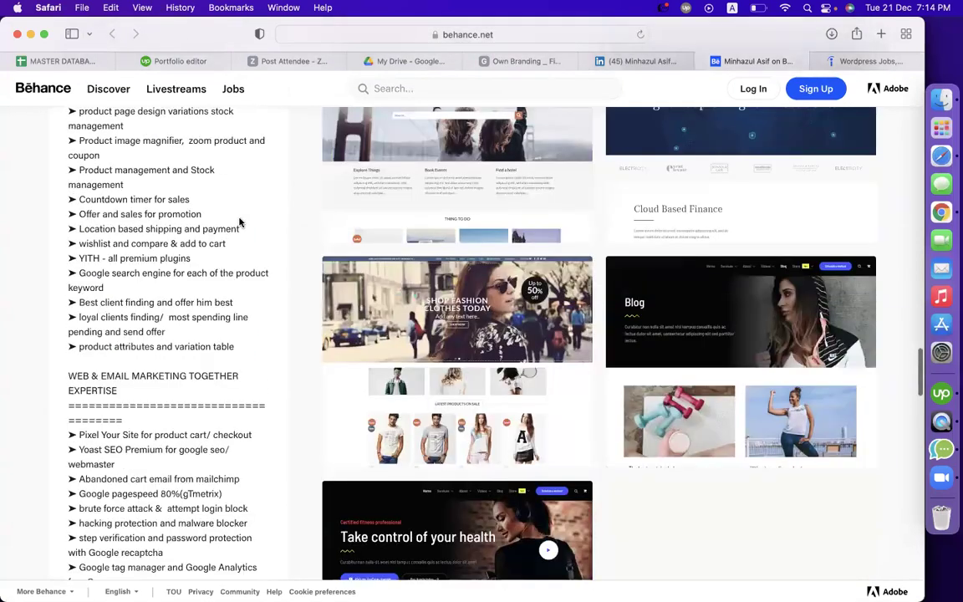
pyautogui.scroll(2, 657, 241)
pyautogui.scroll(15, 657, 240)
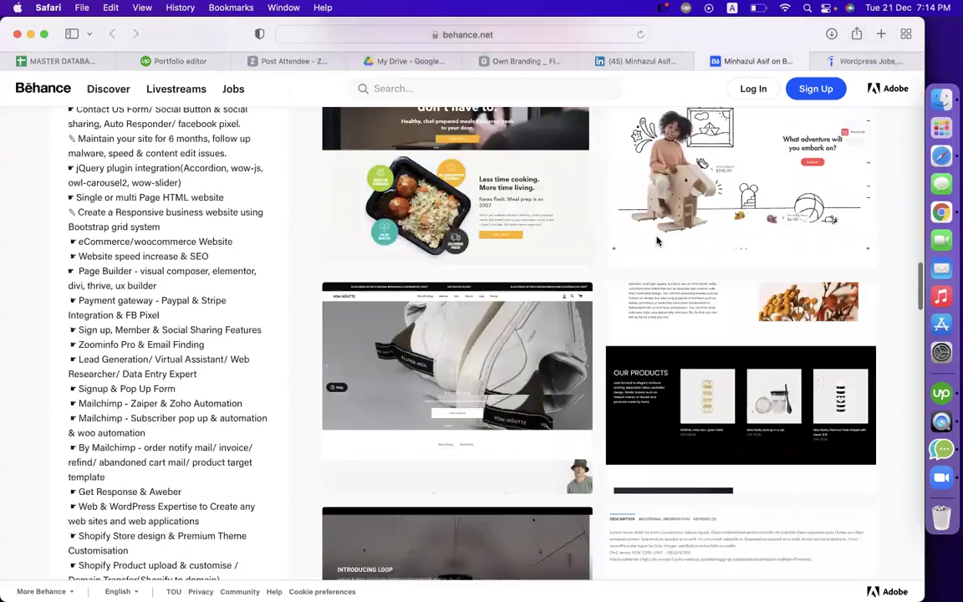
pyautogui.scroll(5, 254, 425)
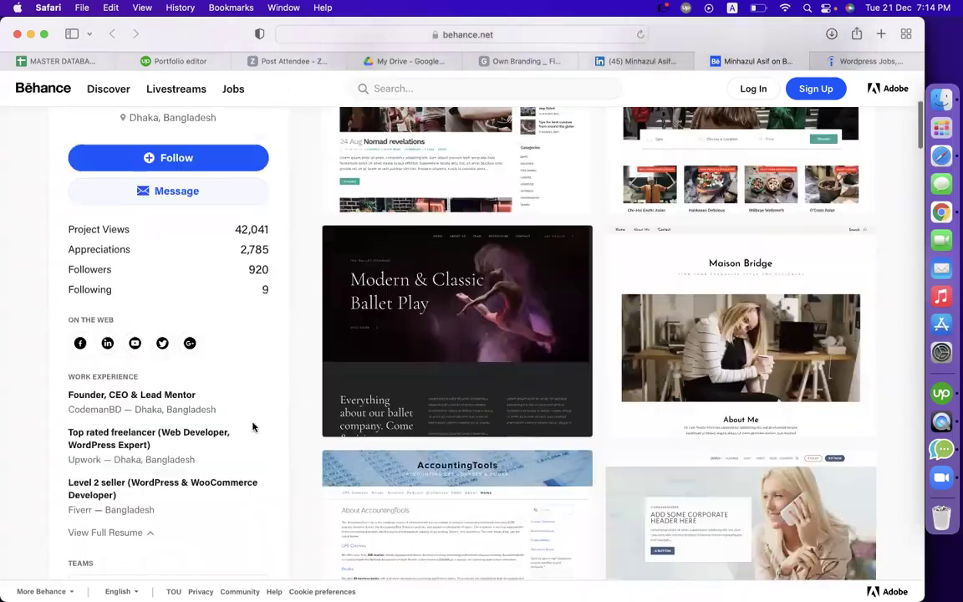
pyautogui.scroll(8, 289, 284)
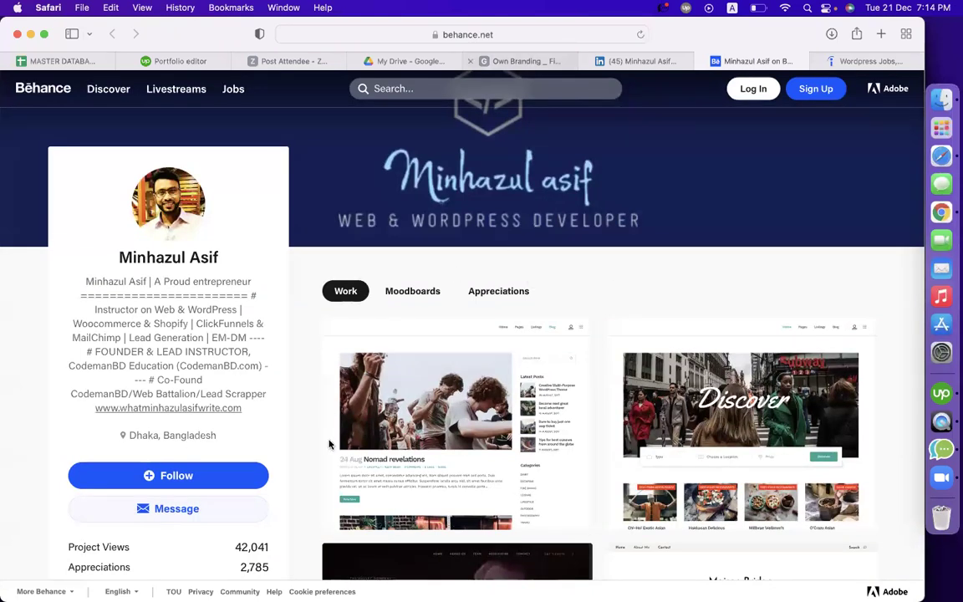
pyautogui.hotkey('ctrl', 'shift', 'Tab')
pyautogui.hotkey('ctrl', 'shift', 'Tab')
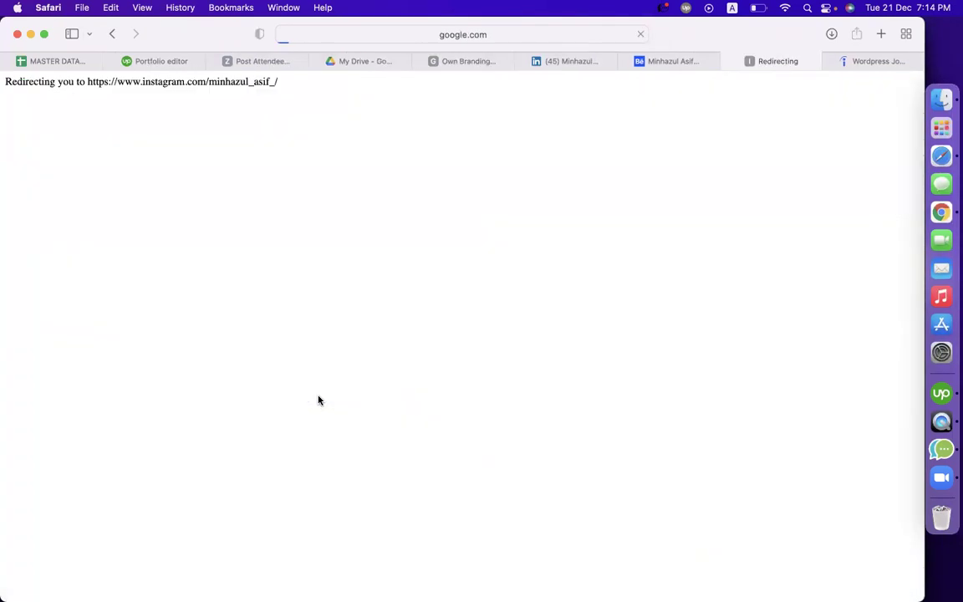
# Open the sheet's broken Instagram link, close it, and try the typed instagram.com profile address
pyautogui.click(318, 400)
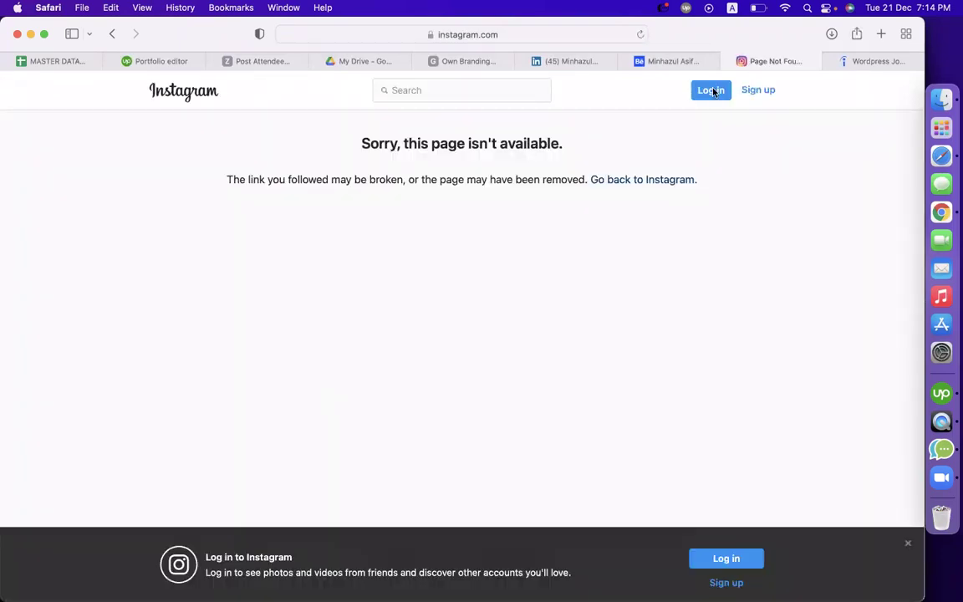
pyautogui.press('super+w')
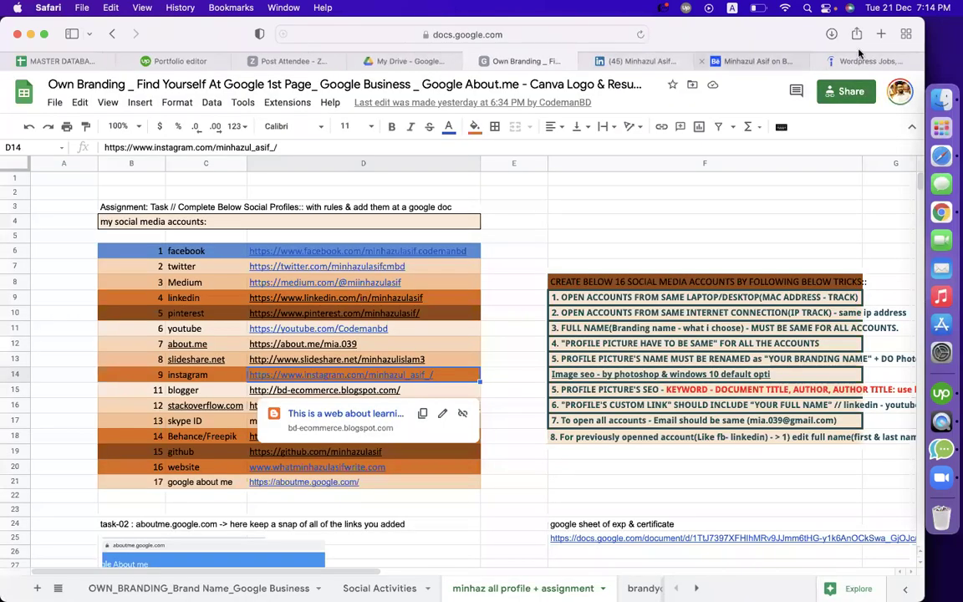
pyautogui.click(884, 34)
pyautogui.write('instagram.com')
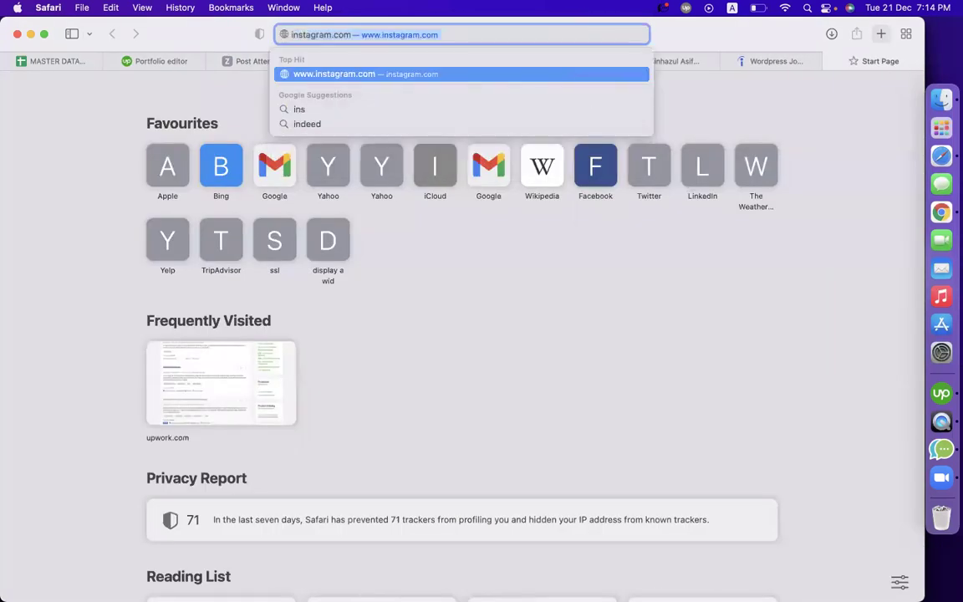
pyautogui.write('/c')
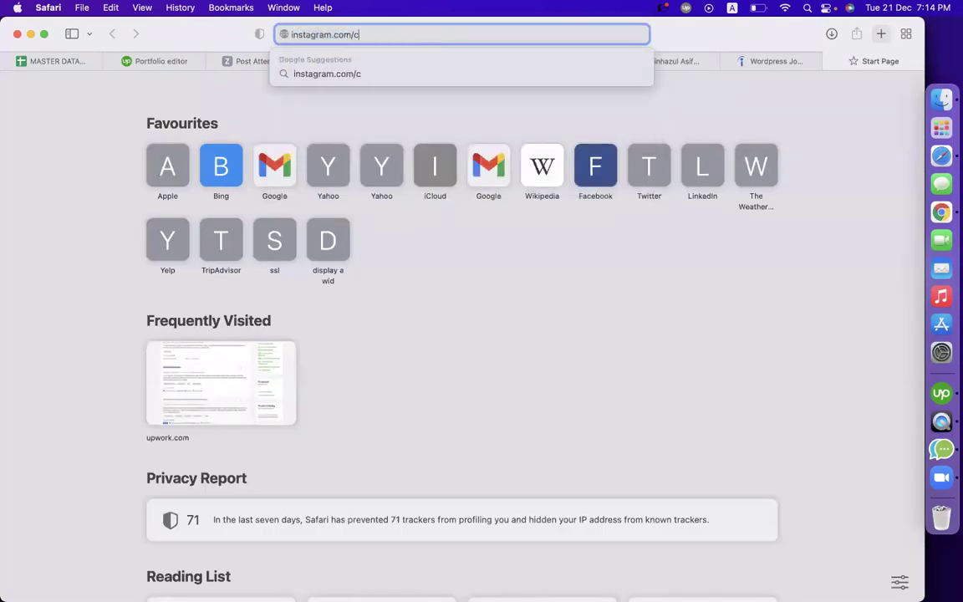
pyautogui.write('odenadul')
pyautogui.press('Return')
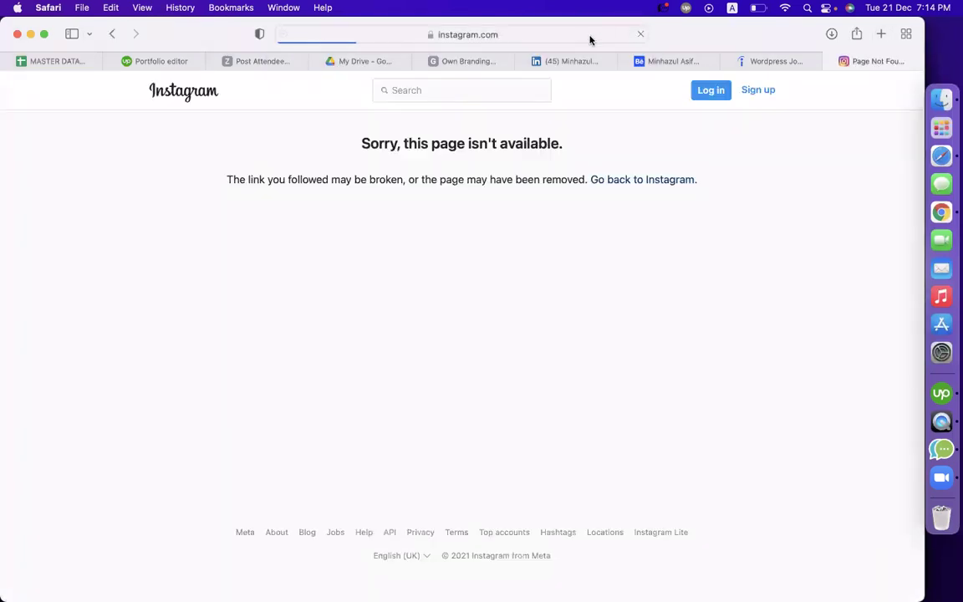
# Retry the Instagram address with a corrected username variant, which still shows 'page isn't available'
pyautogui.click(589, 36)
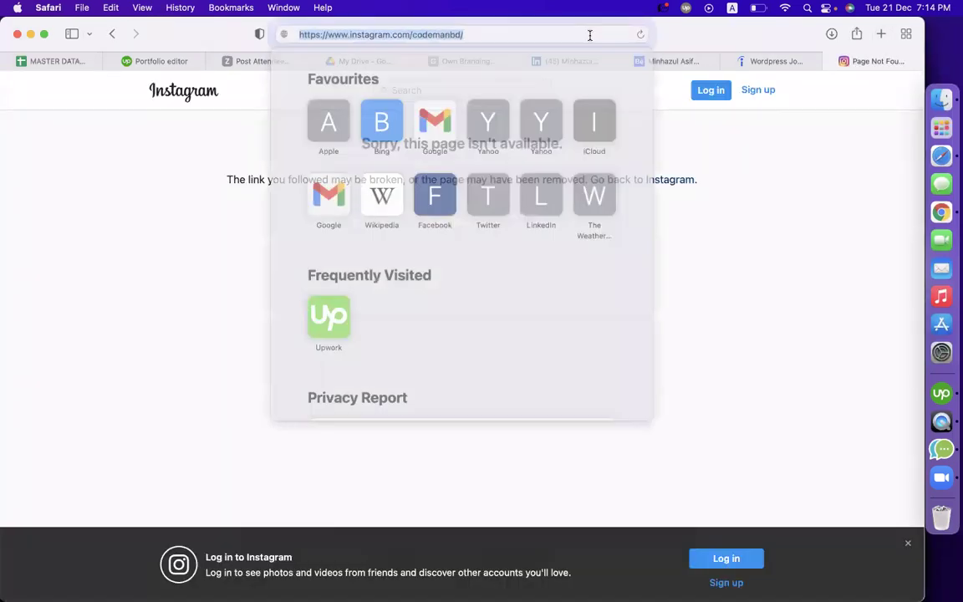
pyautogui.doubleClick(435, 35)
pyautogui.write('minhazy')
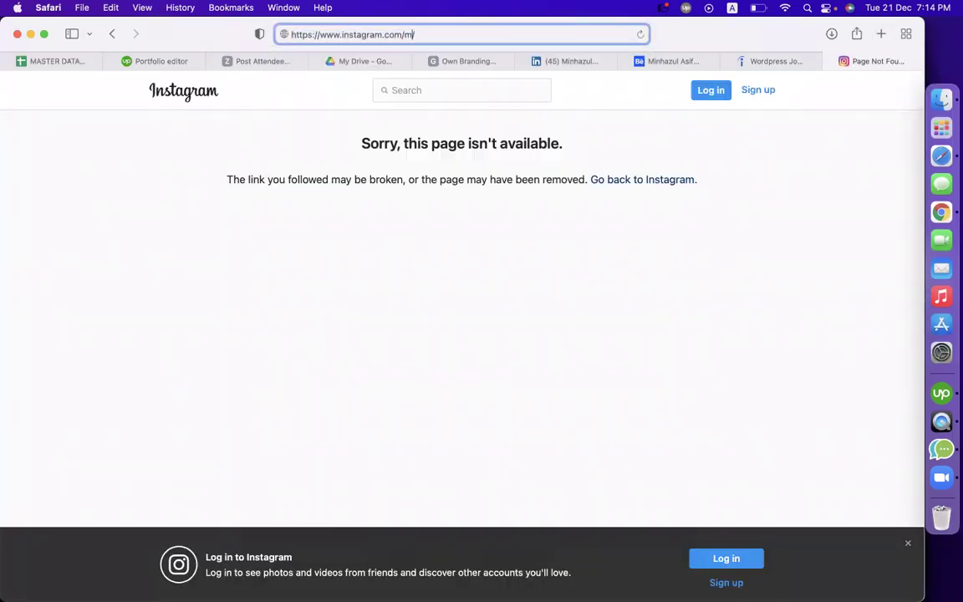
pyautogui.press('BackSpace')
pyautogui.press('BackSpace')
pyautogui.write('zulasifofficial')
pyautogui.press('Return')
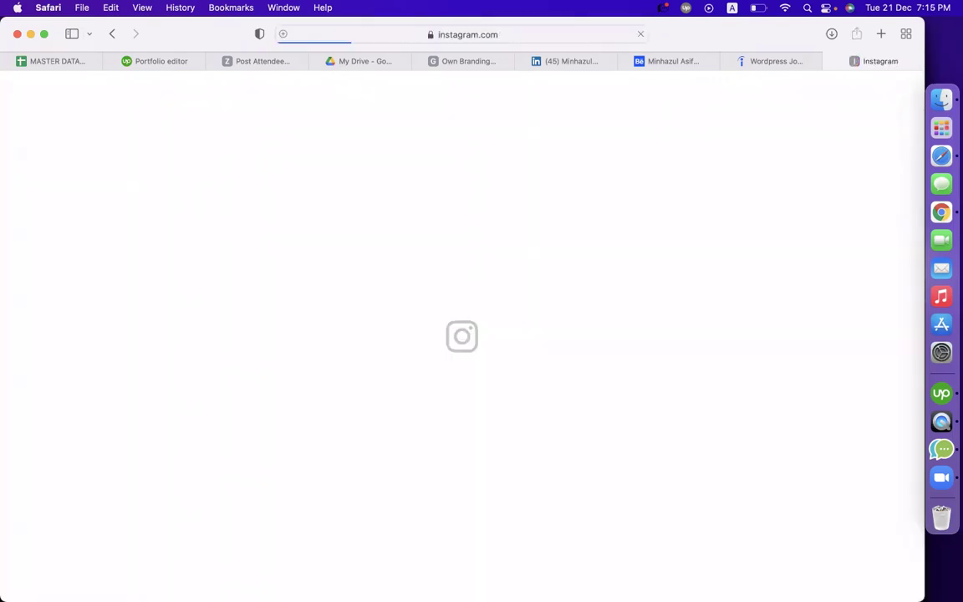
pyautogui.click(461, 61)
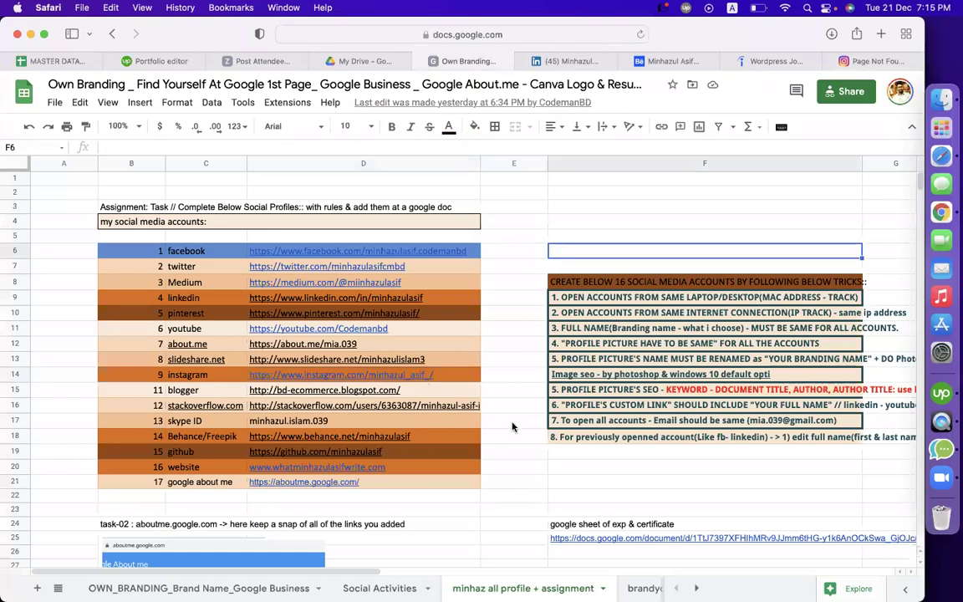
# Select the pinterest link in cell D10 and open the Pinterest profile from its link preview
pyautogui.click(347, 423)
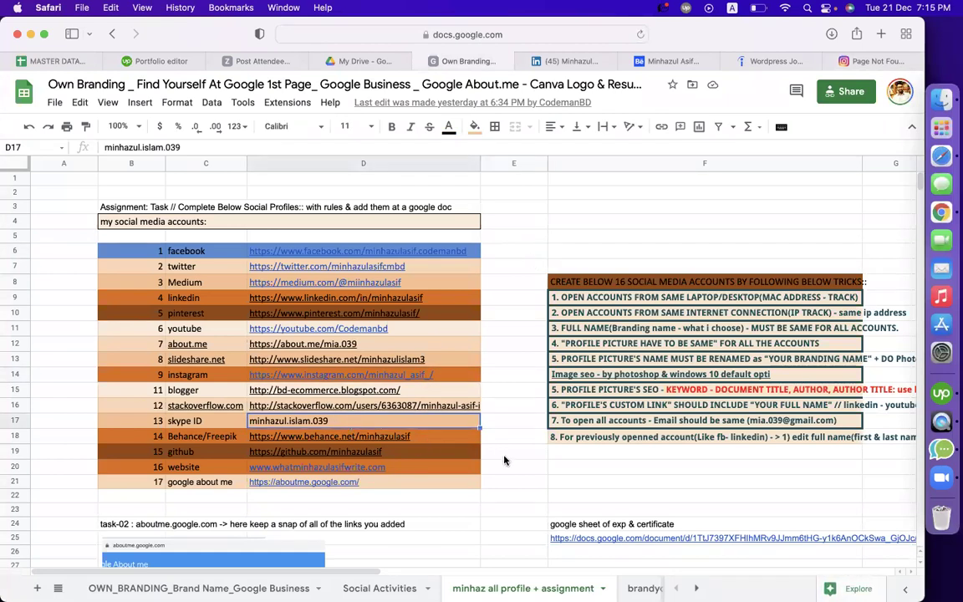
pyautogui.press('Right')
pyautogui.press('Down')
pyautogui.press('Down')
pyautogui.click(529, 468)
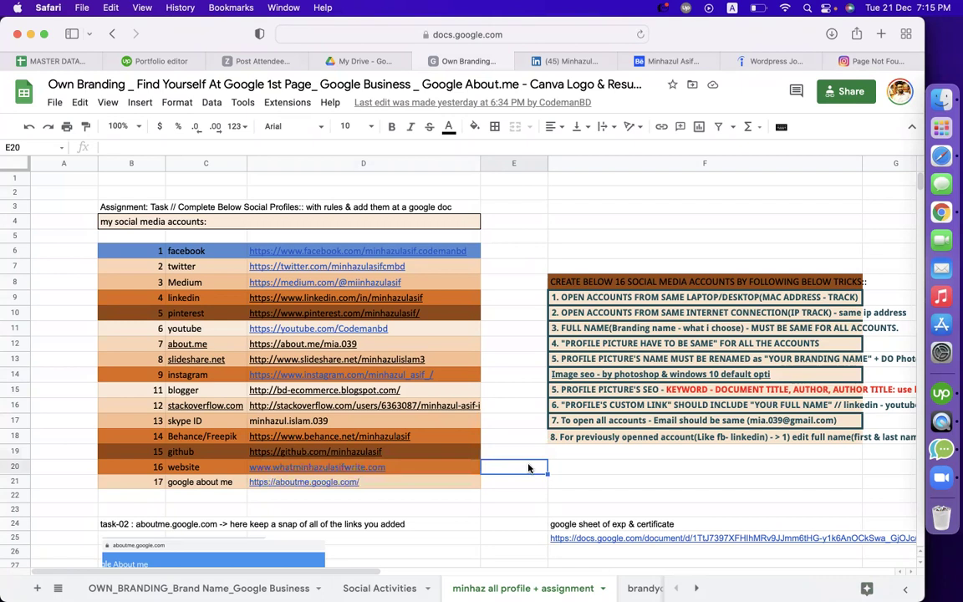
pyautogui.click(500, 282)
pyautogui.click(540, 210)
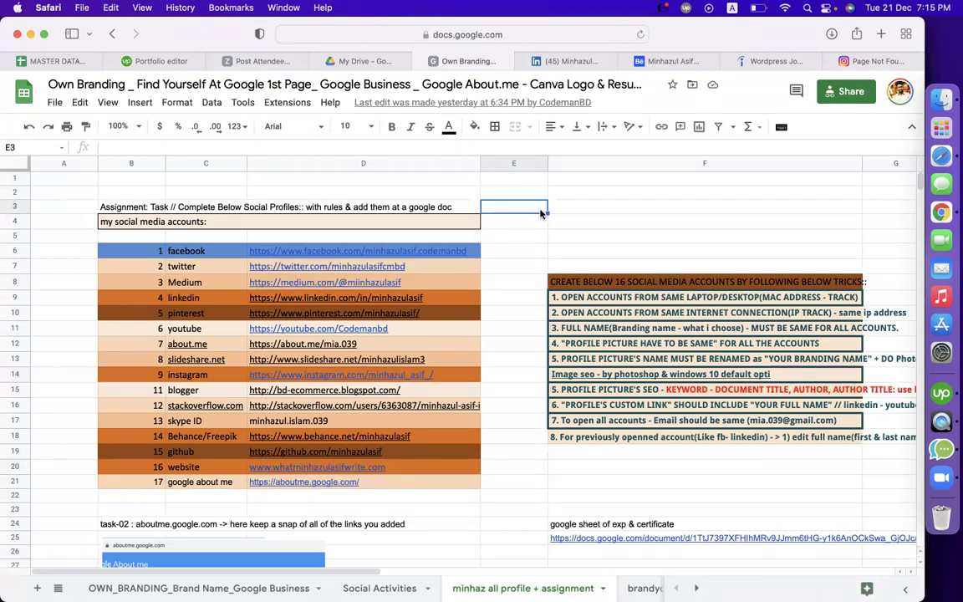
pyautogui.moveTo(307, 264)
pyautogui.press('Down')
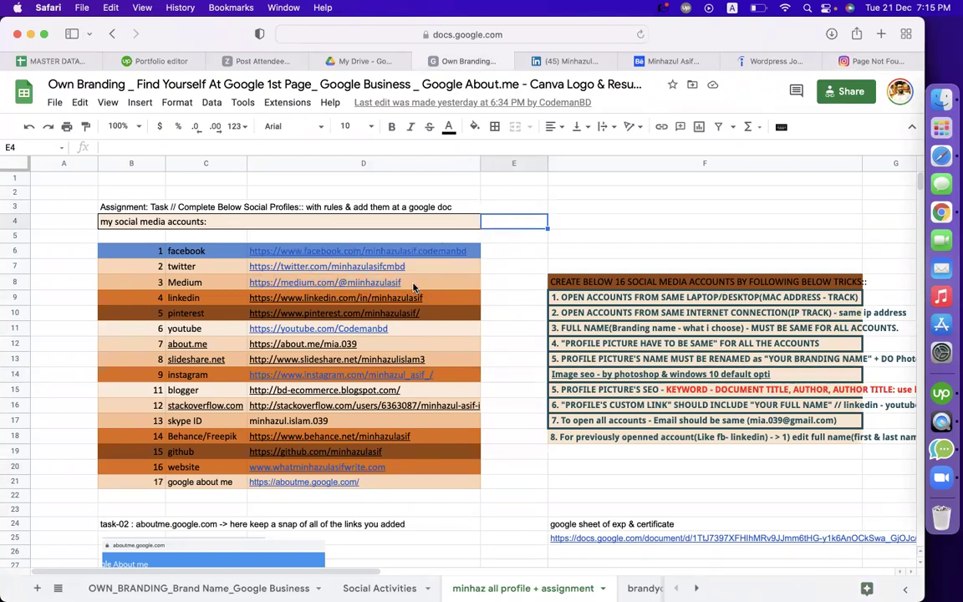
pyautogui.moveTo(414, 283)
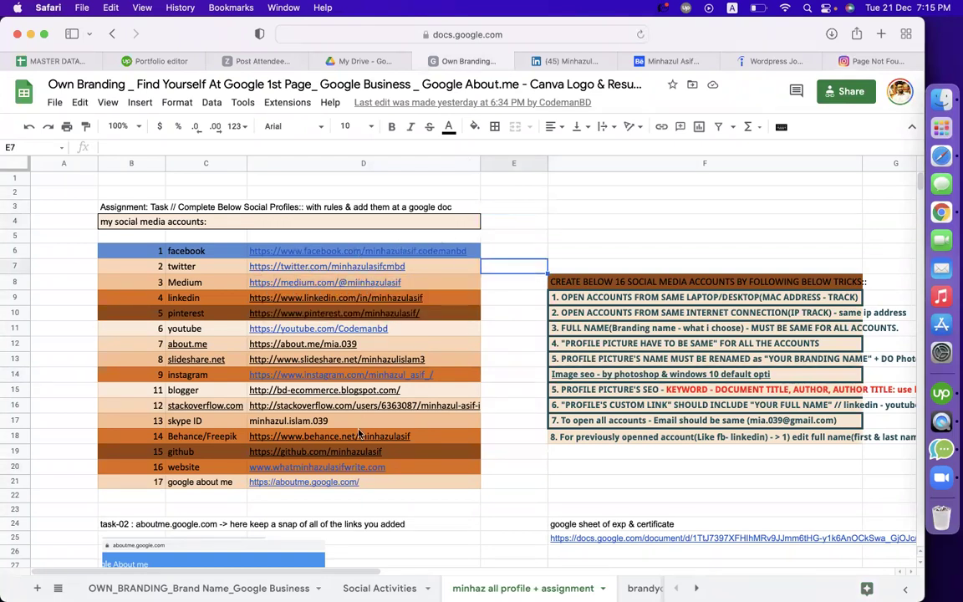
pyautogui.click(334, 314)
pyautogui.click(354, 338)
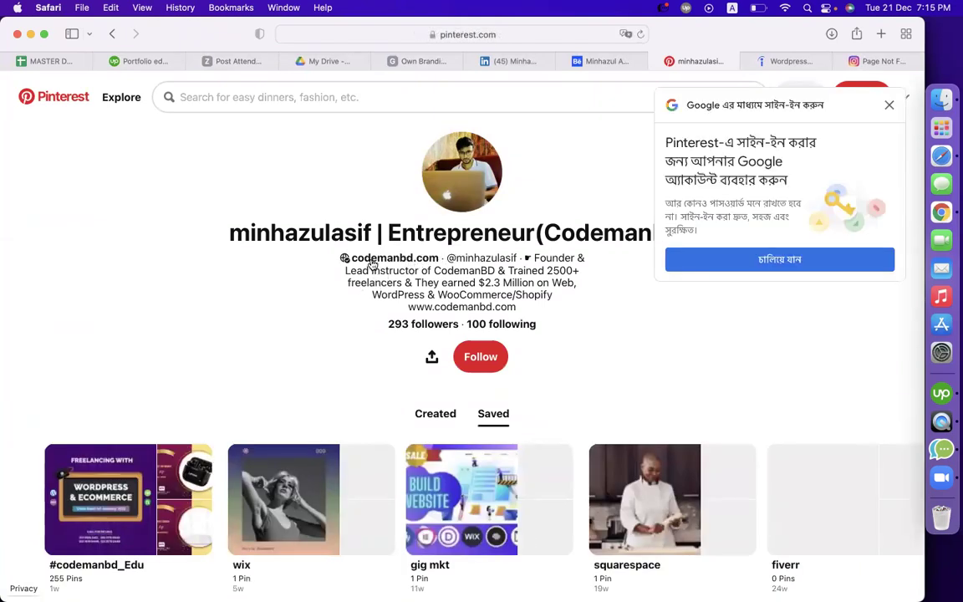
# Check the Pinterest profile bio and dismiss the Google sign-in prompt
pyautogui.moveTo(346, 271); pyautogui.dragTo(516, 314)
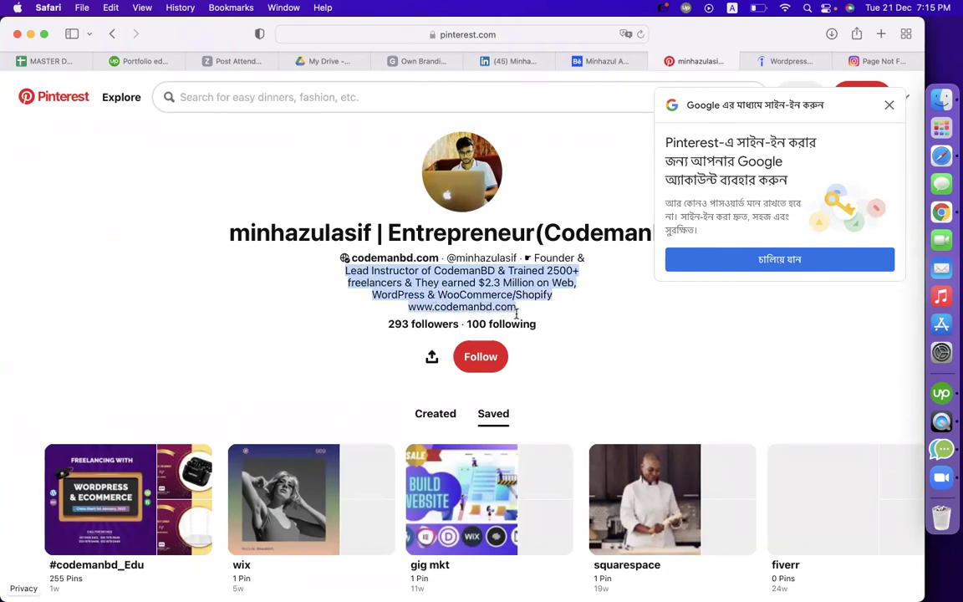
pyautogui.click(226, 303)
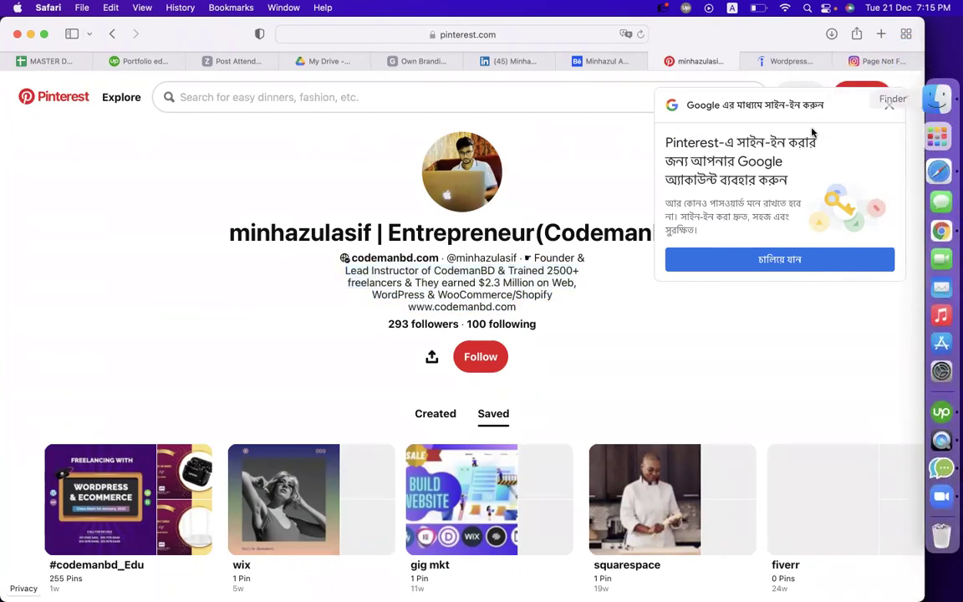
pyautogui.click(887, 104)
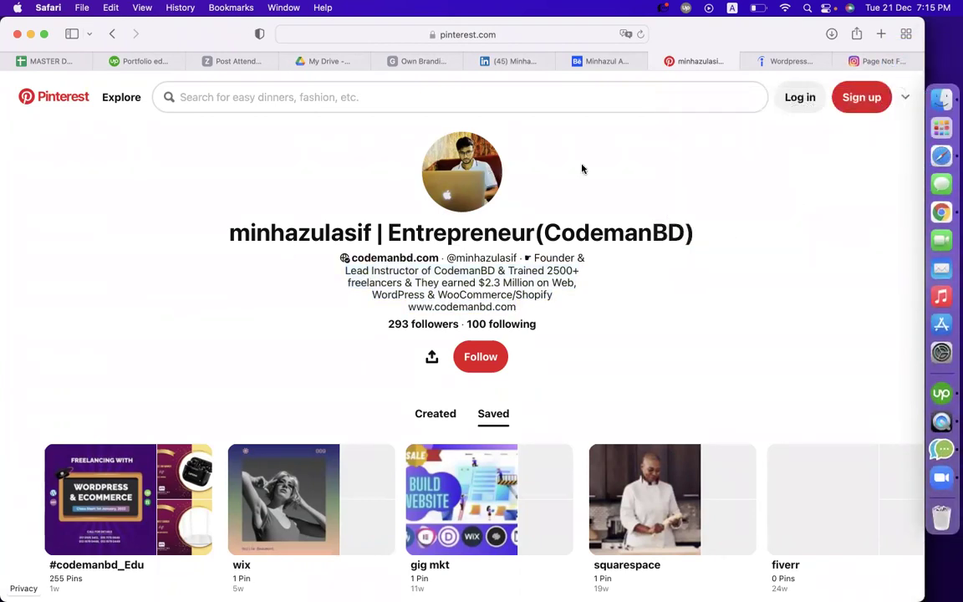
# Close the Behance, Pinterest and LinkedIn pages to return to the Own Branding sheet
pyautogui.click(600, 65)
pyautogui.click(564, 61)
pyautogui.click(540, 61)
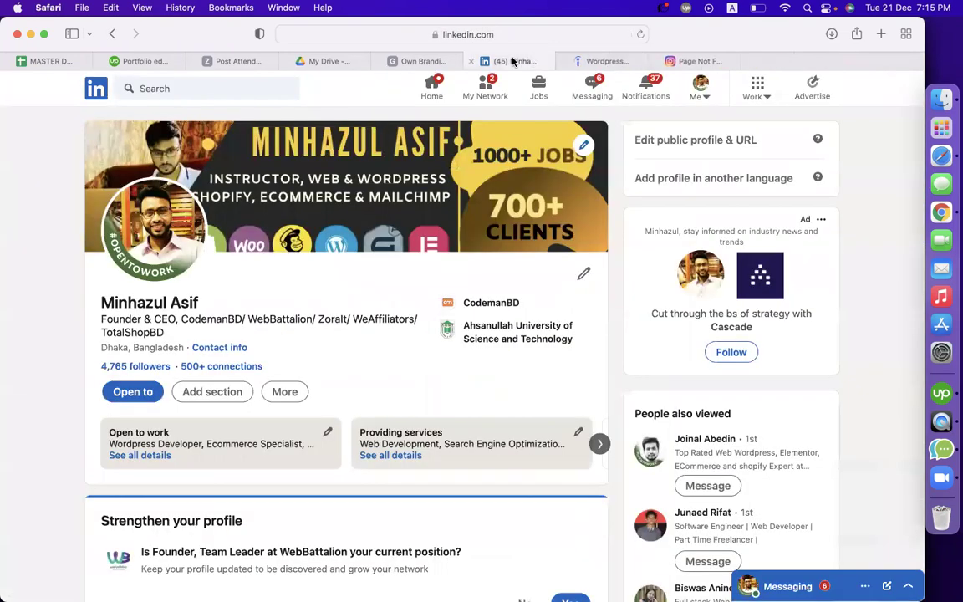
pyautogui.press('super+w')
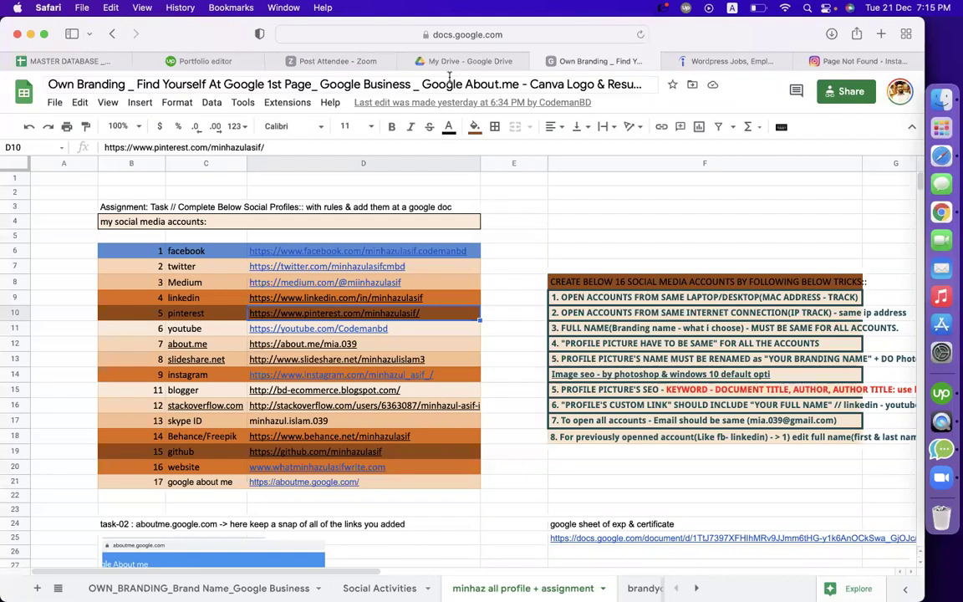
pyautogui.click(467, 61)
pyautogui.click(585, 63)
pyautogui.click(577, 196)
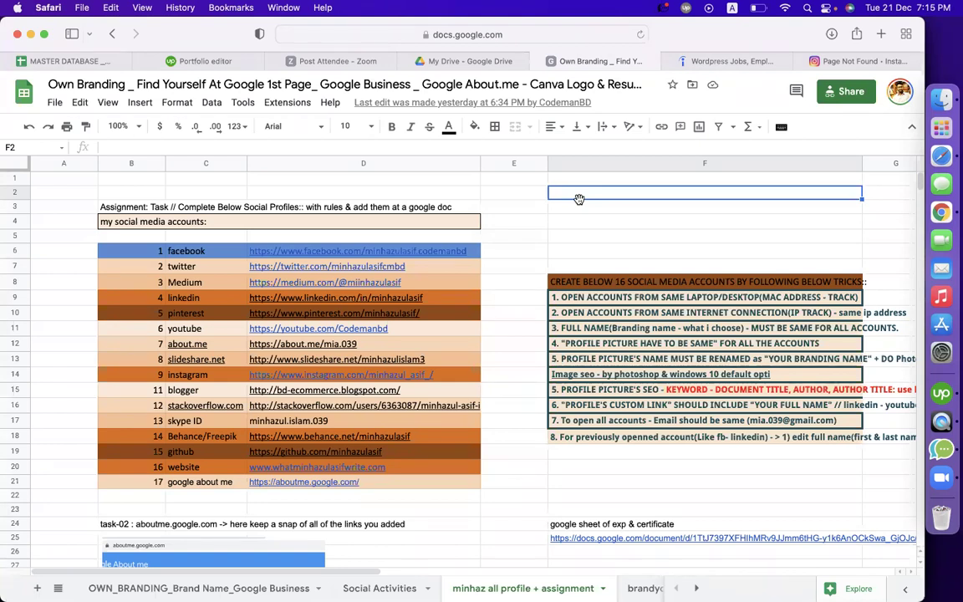
pyautogui.moveTo(184, 251); pyautogui.dragTo(197, 484)
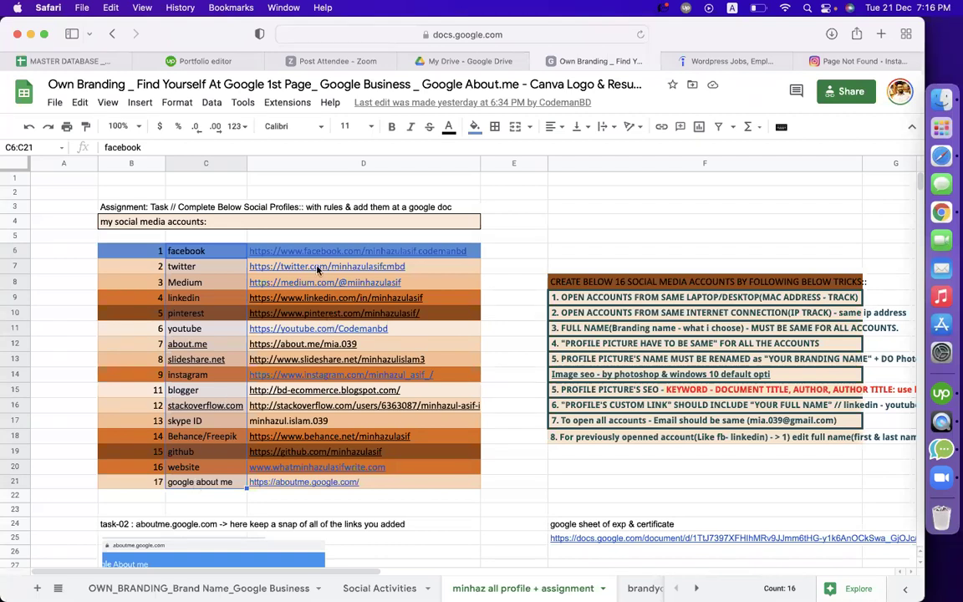
pyautogui.click(372, 252)
pyautogui.moveTo(372, 252); pyautogui.dragTo(364, 482)
pyautogui.moveTo(364, 482)
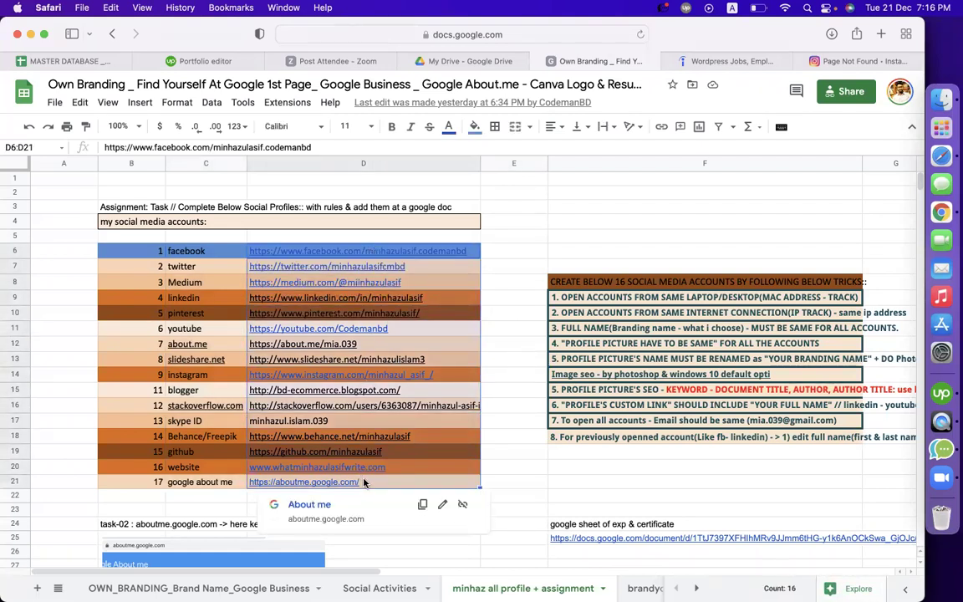
pyautogui.click(545, 256)
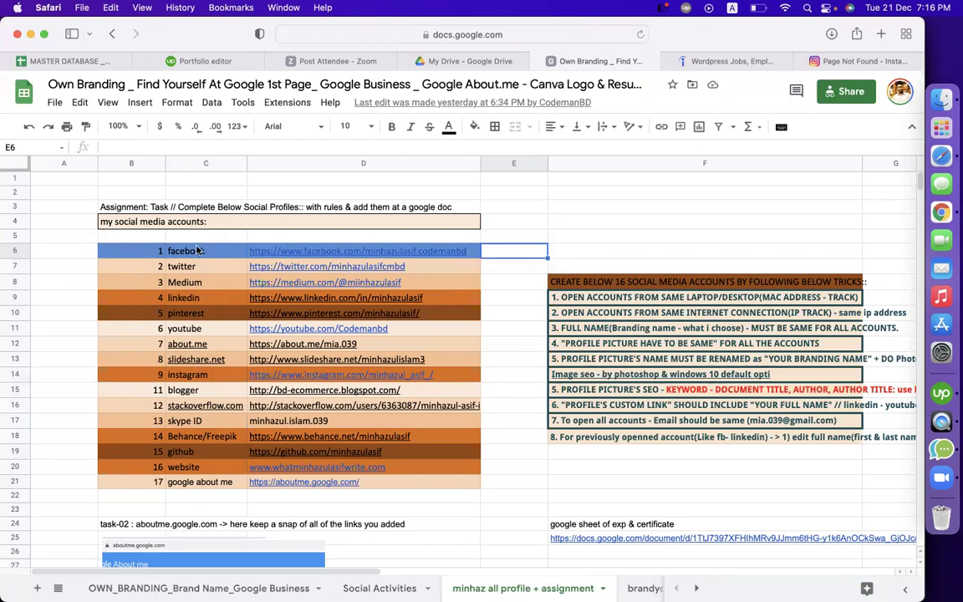
# Select the LinkedIn, Behance/Freepik, Instagram and Pinterest entries in the accounts list
pyautogui.click(194, 297)
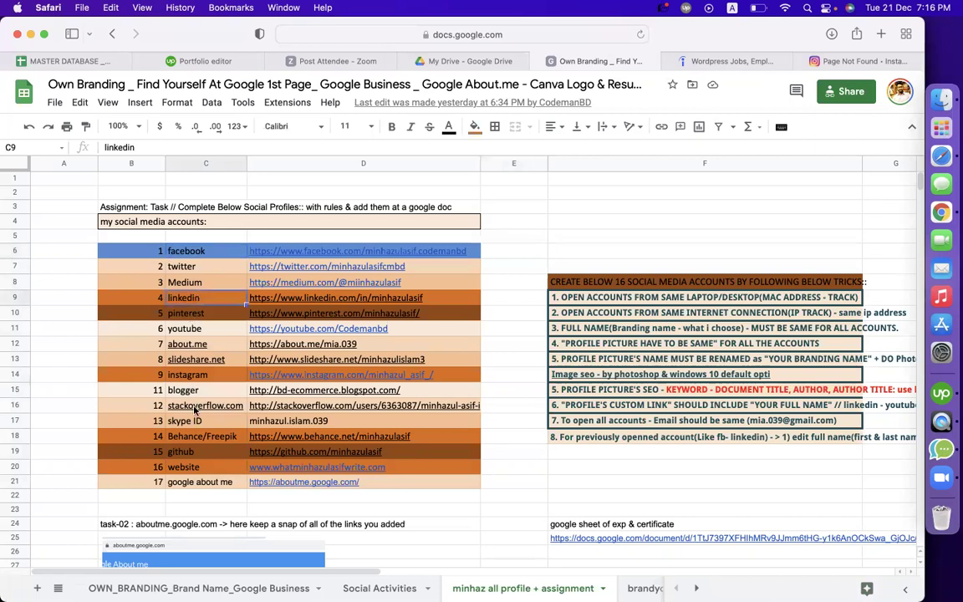
pyautogui.click(191, 440)
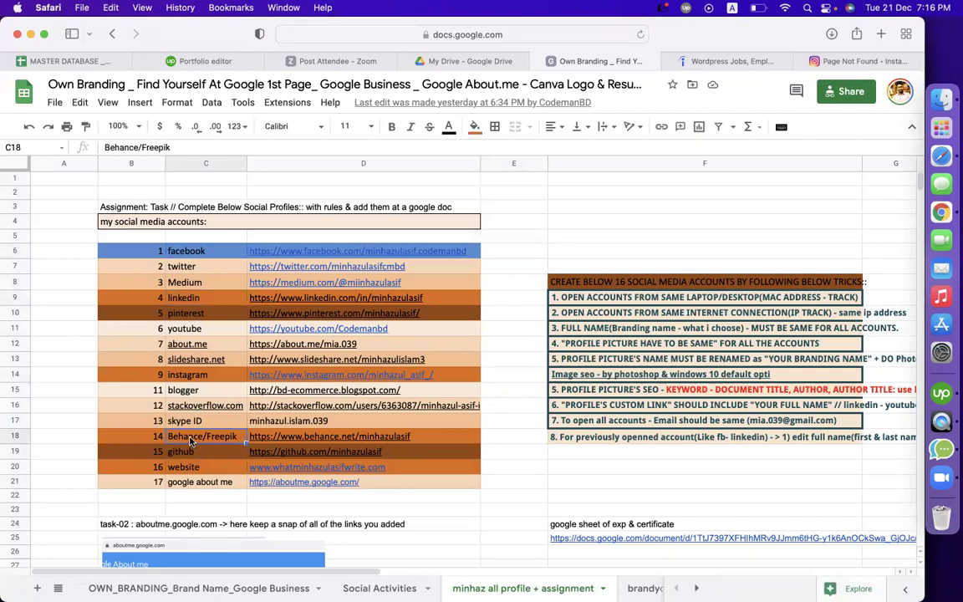
pyautogui.click(177, 374)
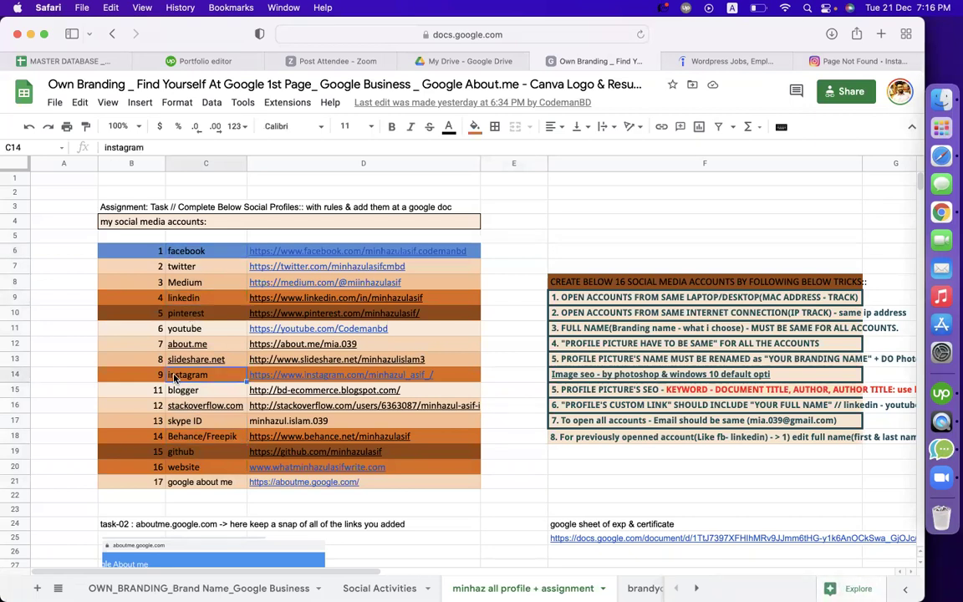
pyautogui.click(171, 316)
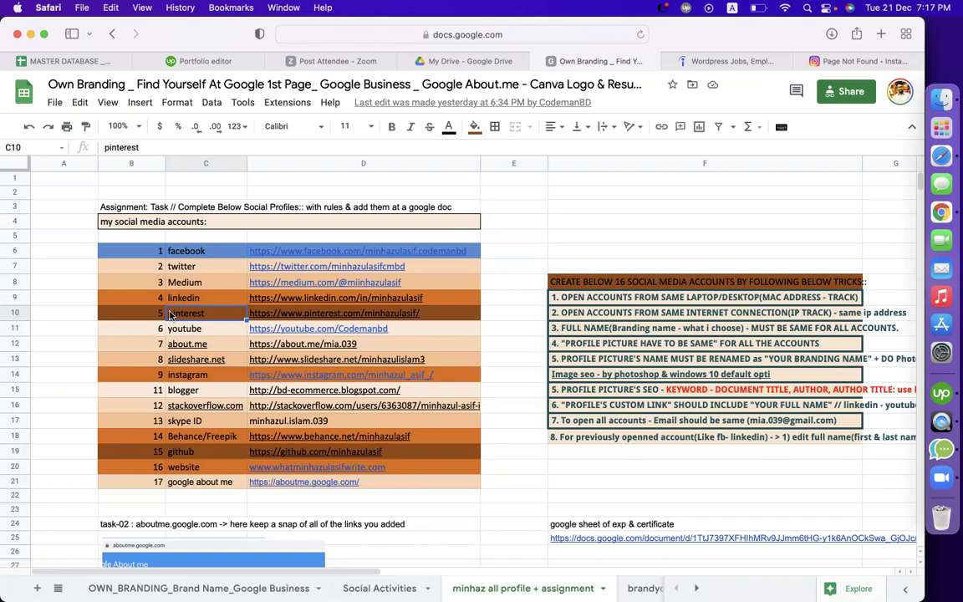
# Move to the empty cells F4 and F21, then bring Chrome to the front
pyautogui.click(559, 178)
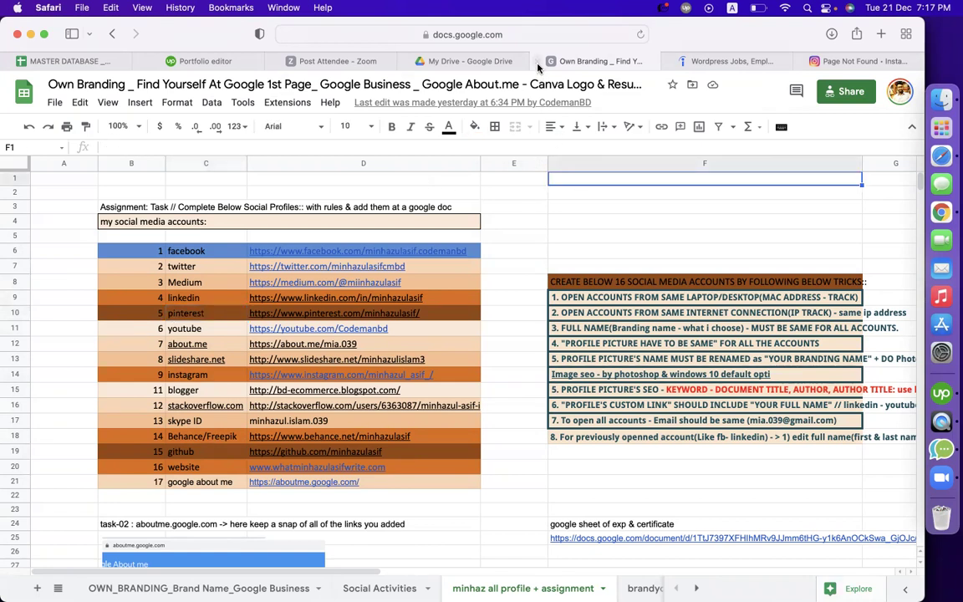
pyautogui.press('Down')
pyautogui.press('Down')
pyautogui.press('Down')
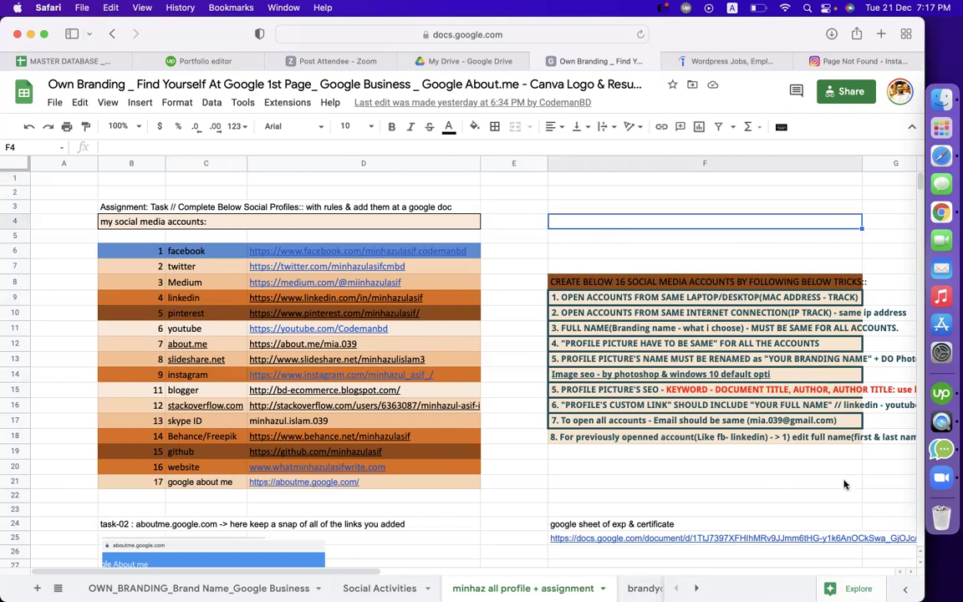
pyautogui.click(748, 479)
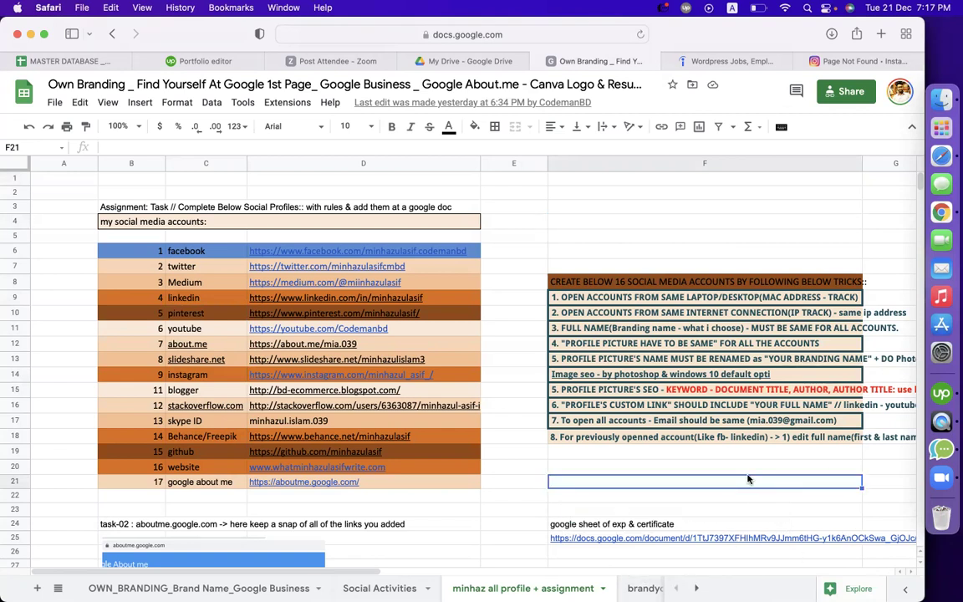
pyautogui.click(917, 211)
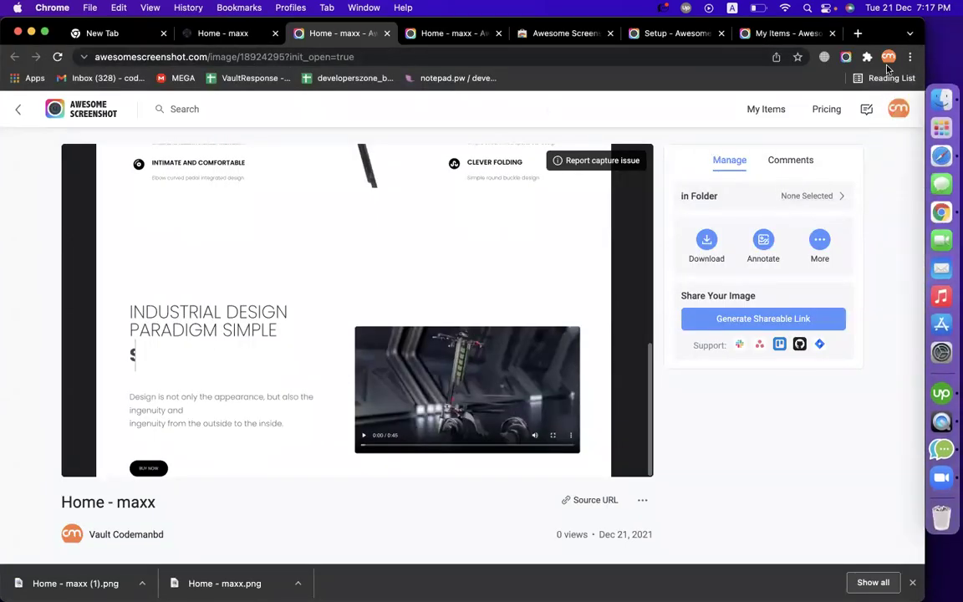
# Open another Chrome profile's window and load YouTube
pyautogui.click(888, 57)
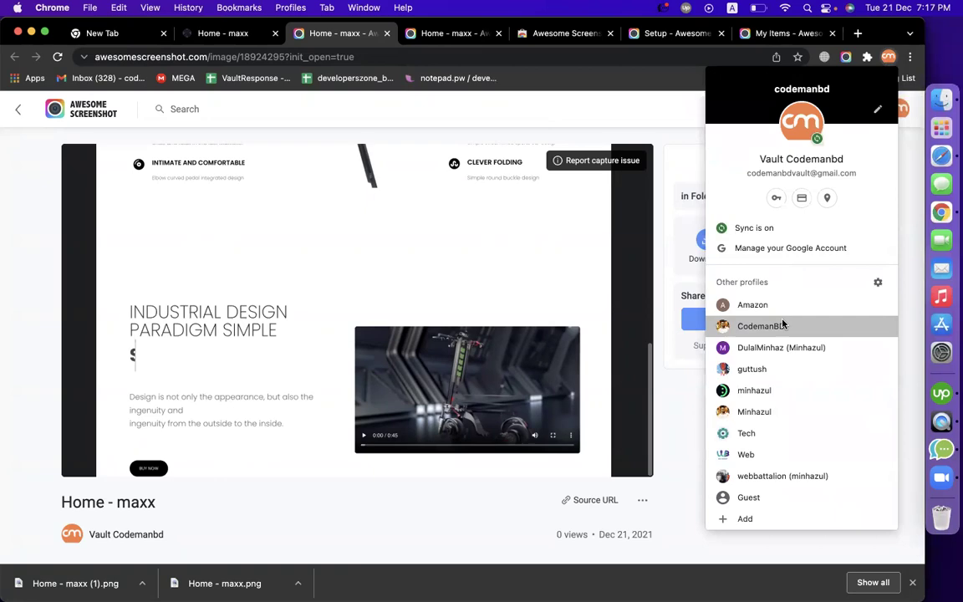
pyautogui.click(783, 324)
pyautogui.click(183, 58)
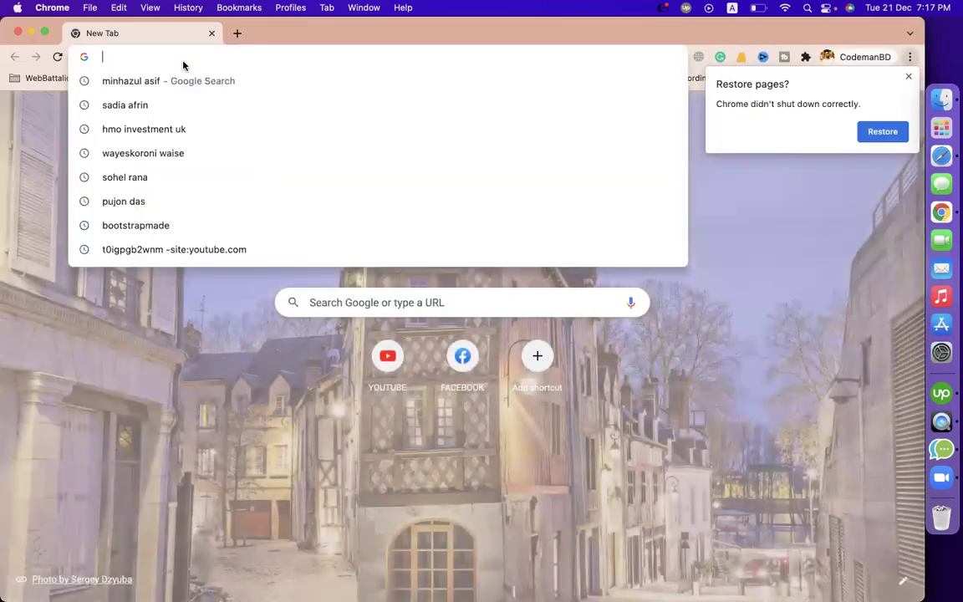
pyautogui.write('y')
pyautogui.press('Return')
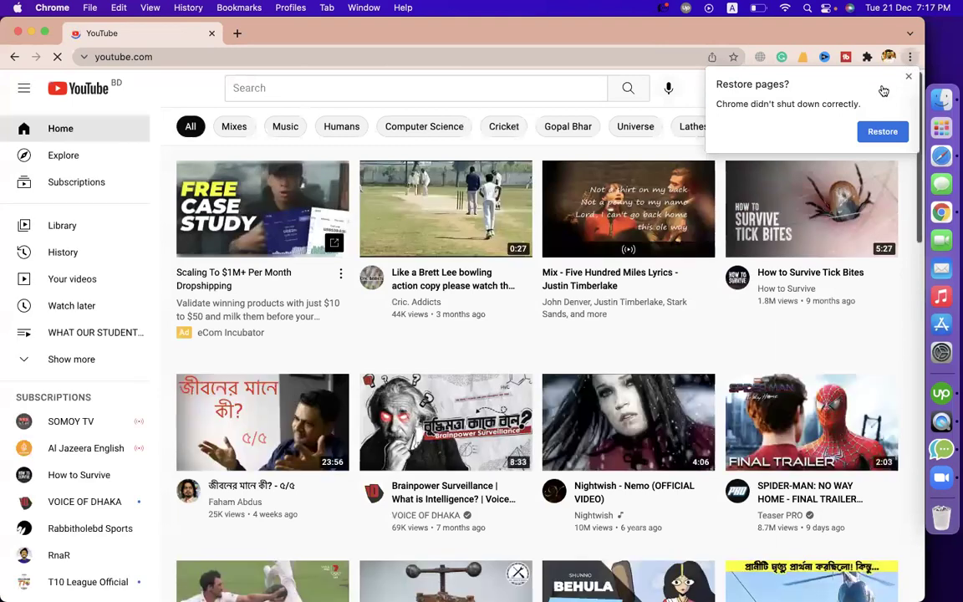
# In YouTube Studio, search 'linkedin' and select the LinkedIn profile tutorial's short video link
pyautogui.click(884, 88)
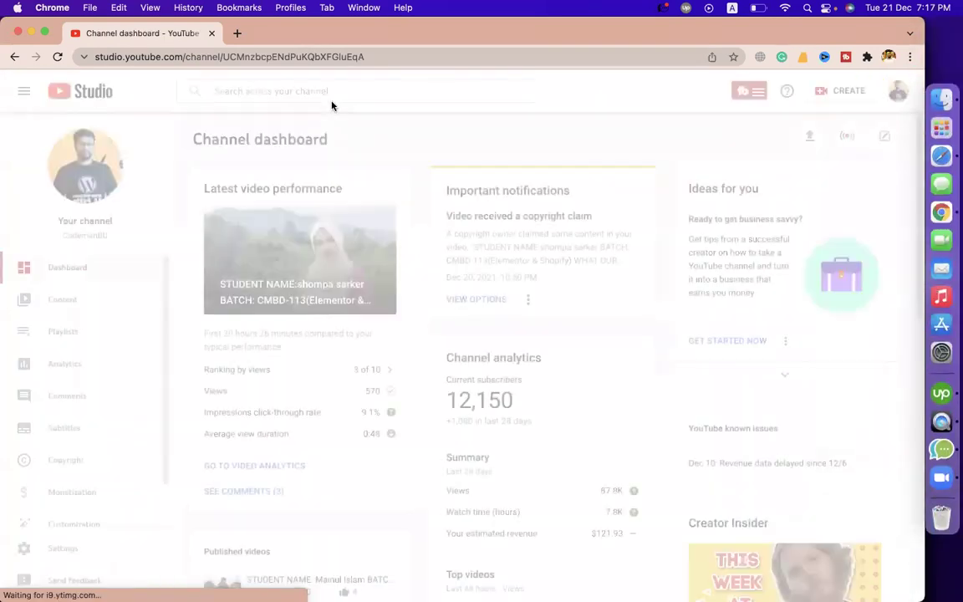
pyautogui.click(319, 90)
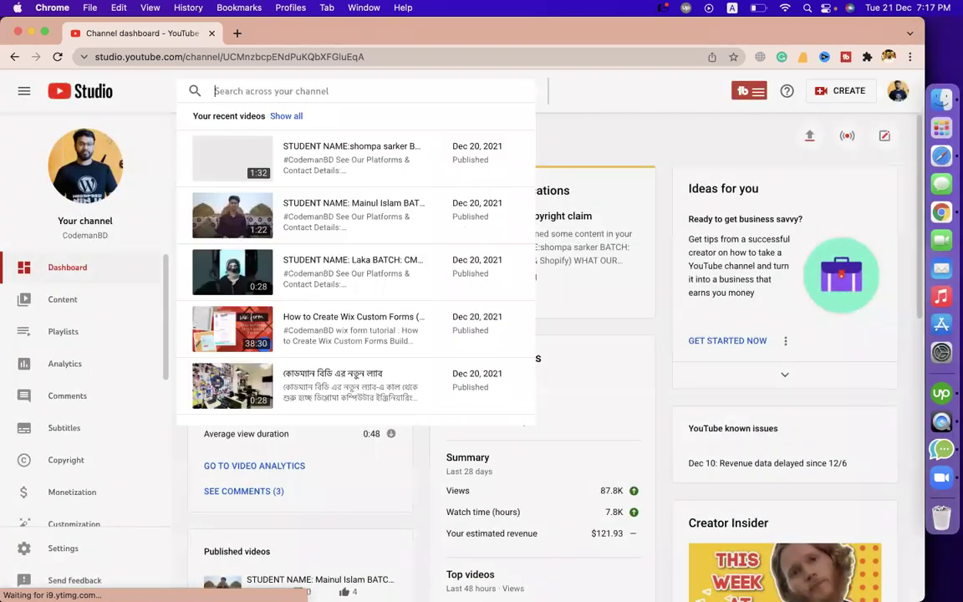
pyautogui.write('linkedin')
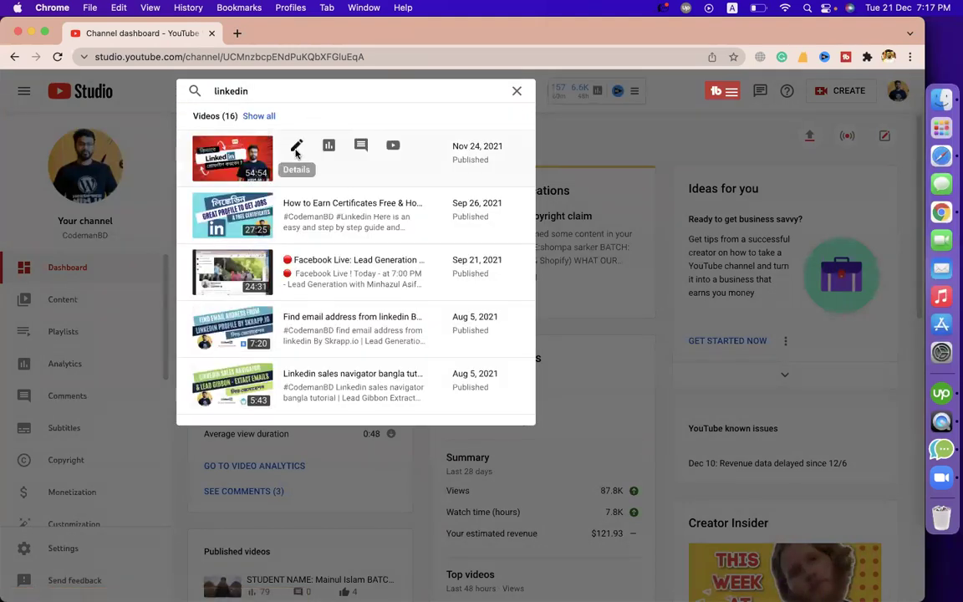
pyautogui.click(282, 145)
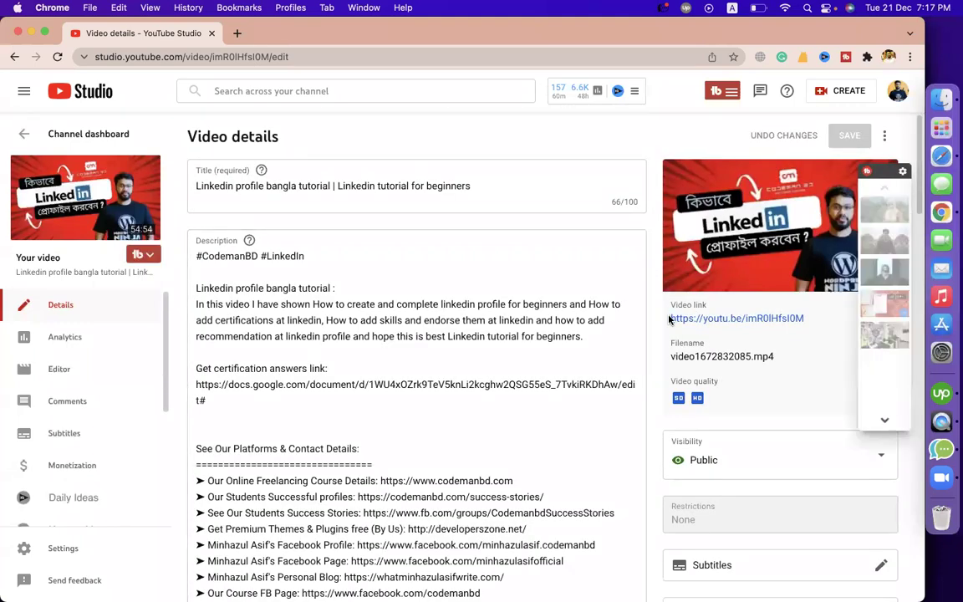
pyautogui.moveTo(671, 318); pyautogui.dragTo(804, 318)
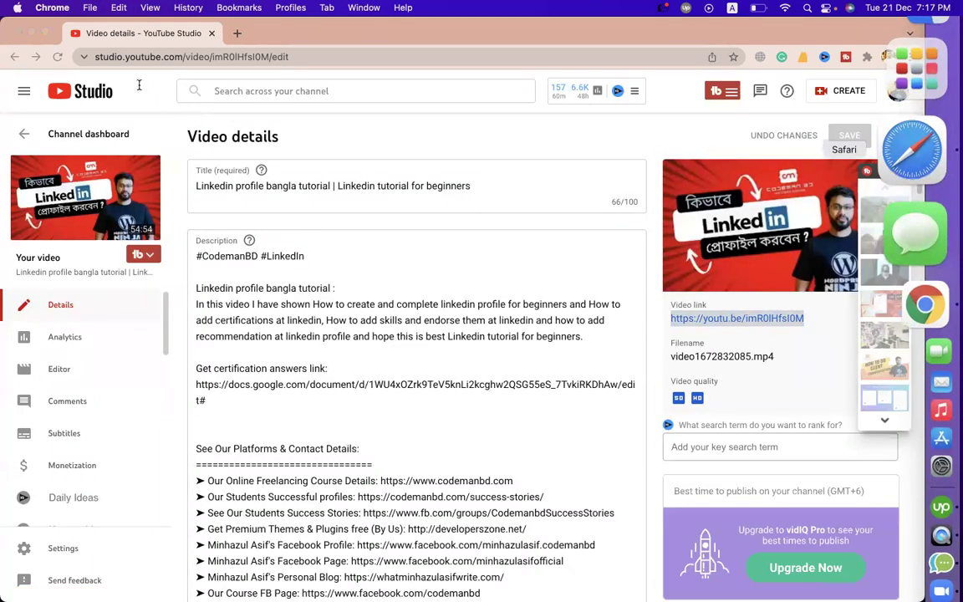
# Switch to the other Chrome profile's window showing Facebook
pyautogui.click(943, 161)
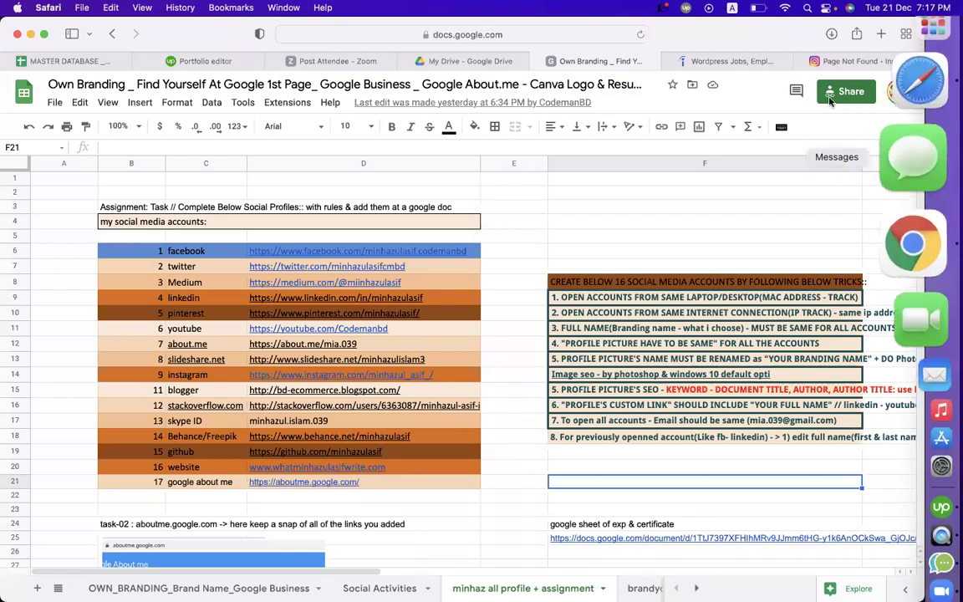
pyautogui.click(914, 228)
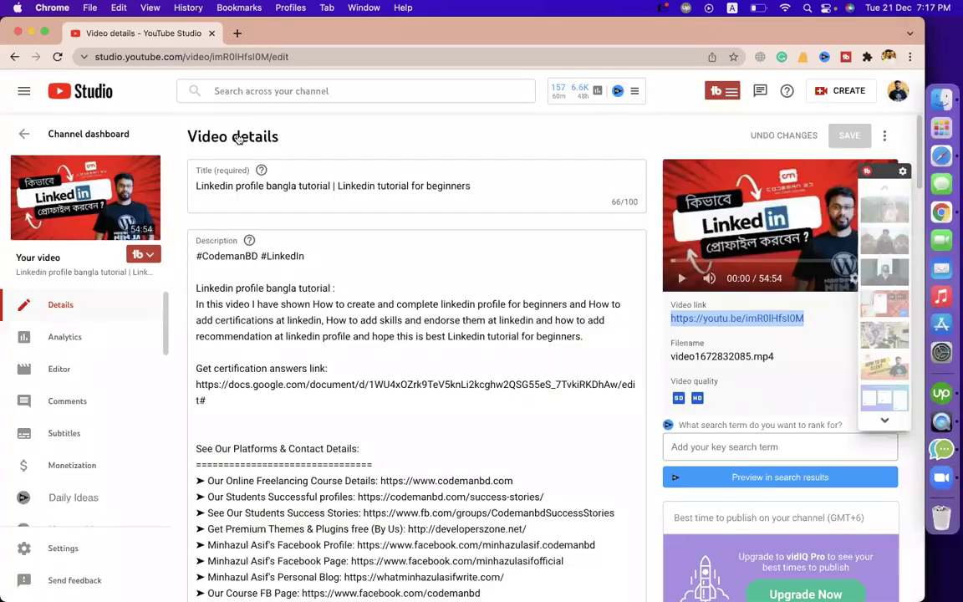
pyautogui.click(889, 56)
pyautogui.click(757, 387)
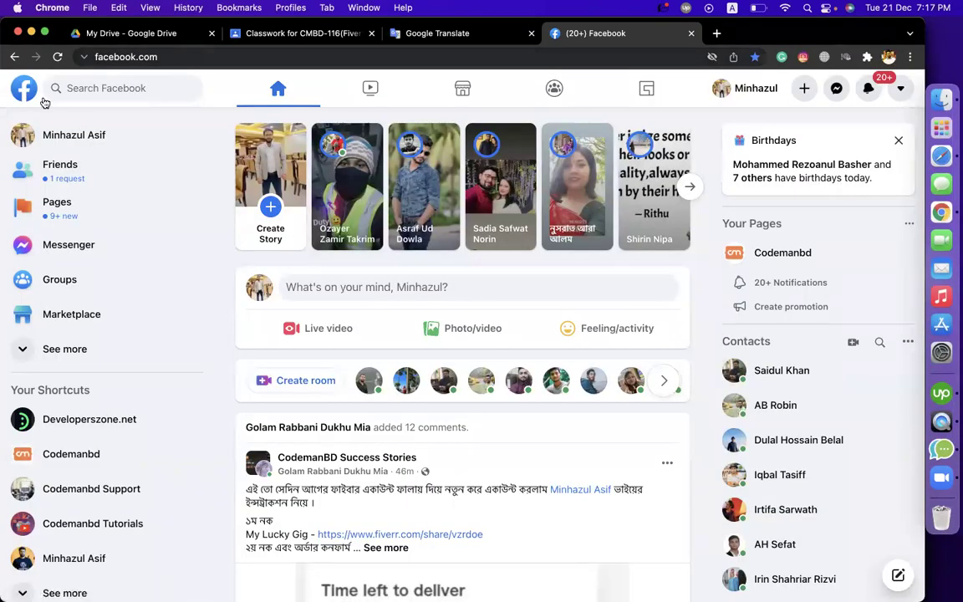
# Add the topic 'Epi-02(Extensions + Branding - Part-02)' to CMBD-120's Classwork
pyautogui.press('super+2')
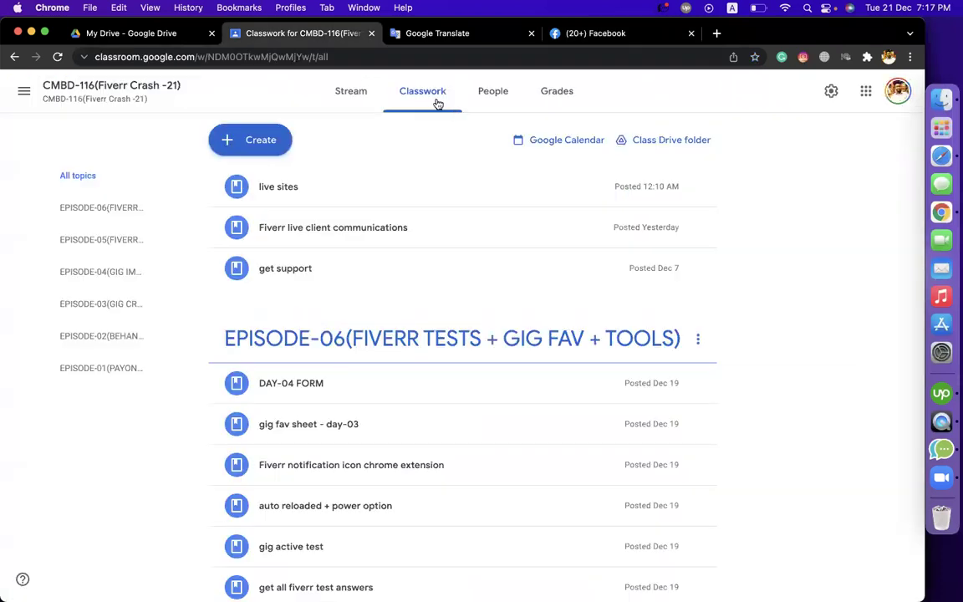
pyautogui.click(23, 90)
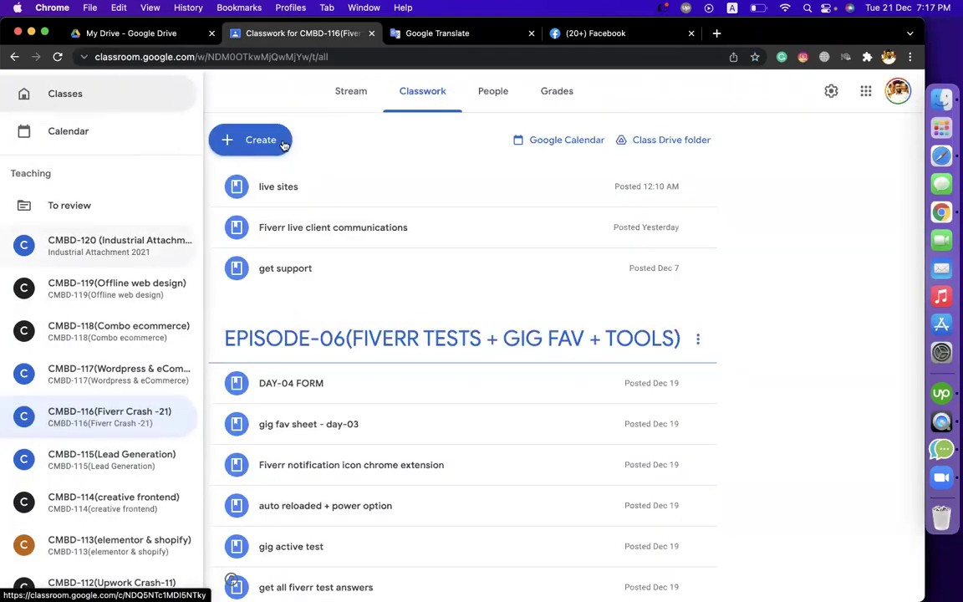
pyautogui.click(118, 245)
pyautogui.click(250, 140)
pyautogui.click(261, 355)
pyautogui.write('R')
pyautogui.press('BackSpace')
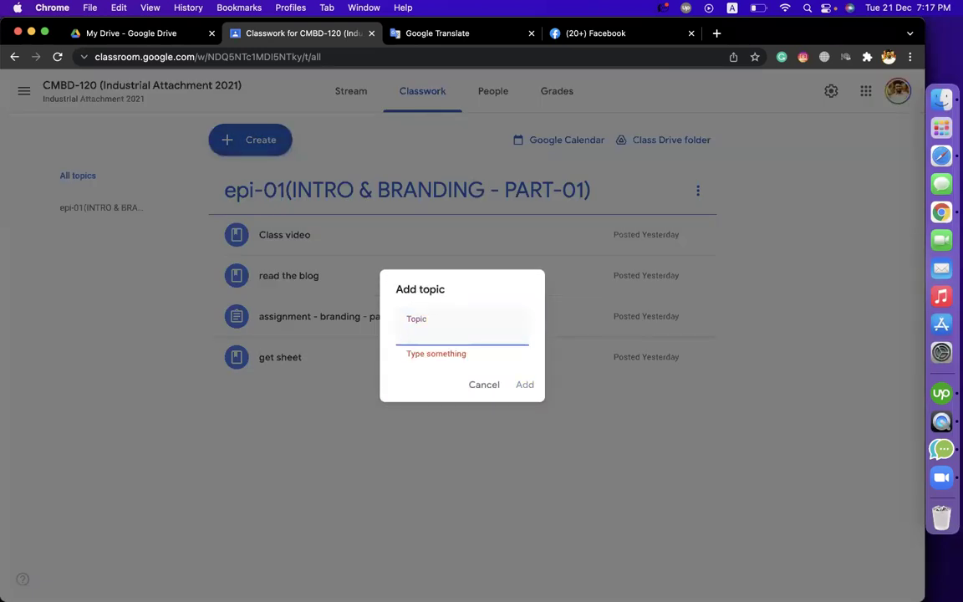
pyautogui.write('Epi')
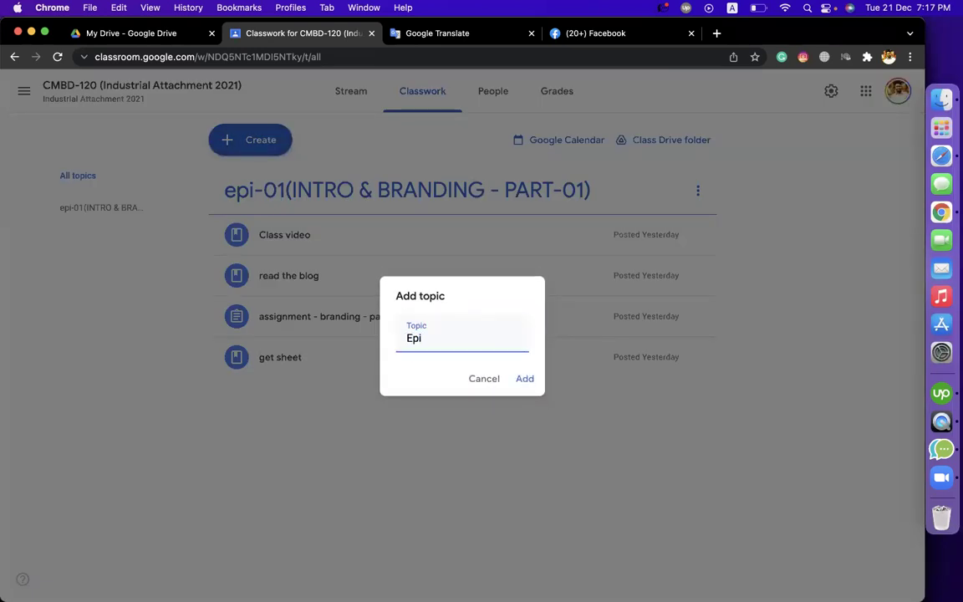
pyautogui.write('-02(Extensions ')
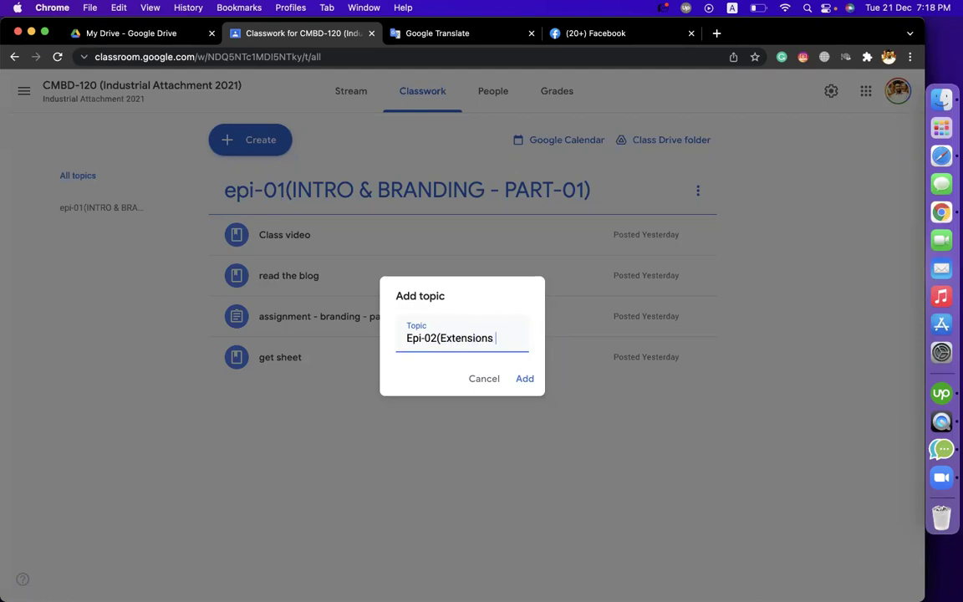
pyautogui.write('+ Brandi')
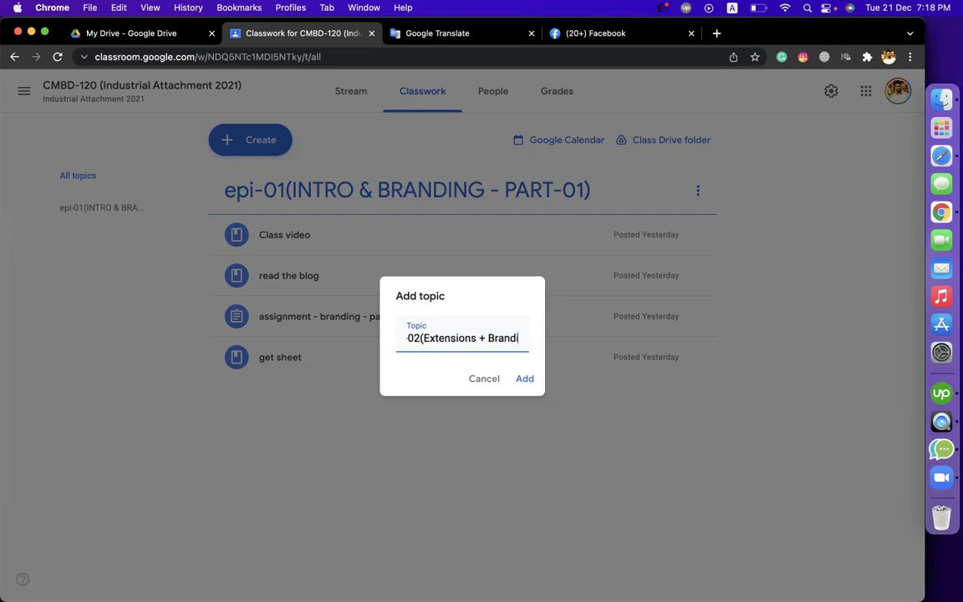
pyautogui.write('ng - Part')
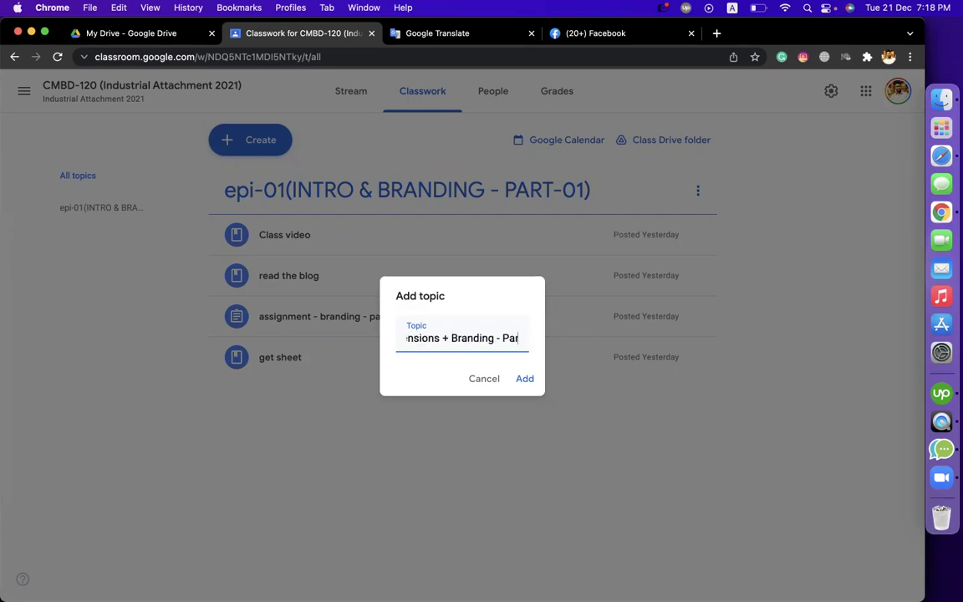
pyautogui.write('-02')
pyautogui.press('Return')
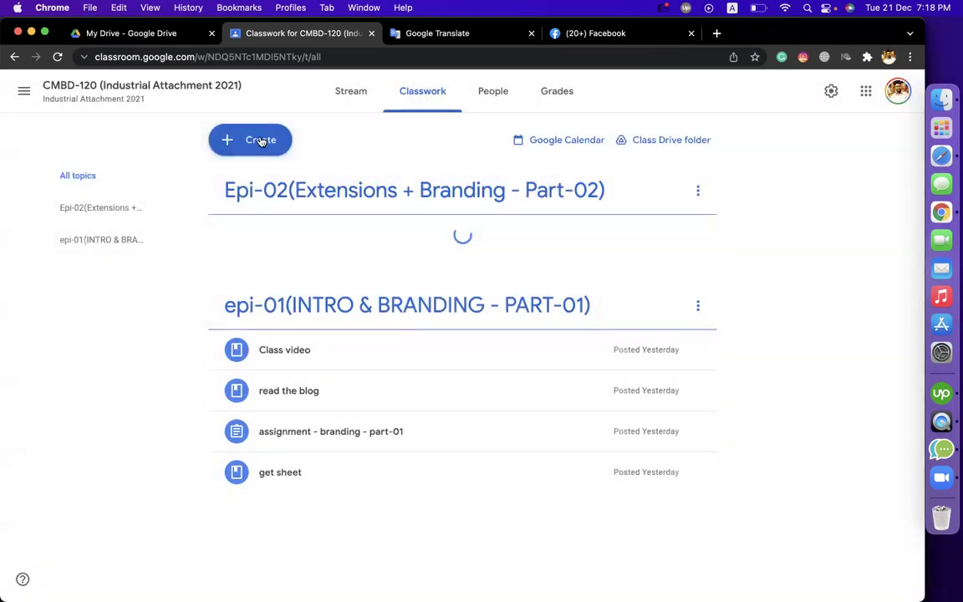
# Start a new material titled 'ow to complete social media profiles - video'
pyautogui.click(250, 139)
pyautogui.click(255, 279)
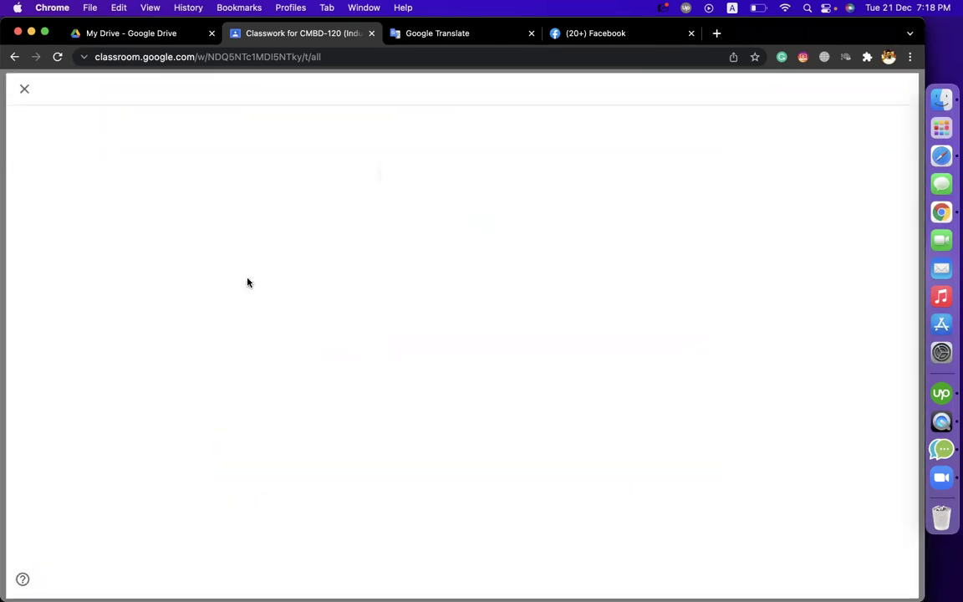
pyautogui.write('ow to complet')
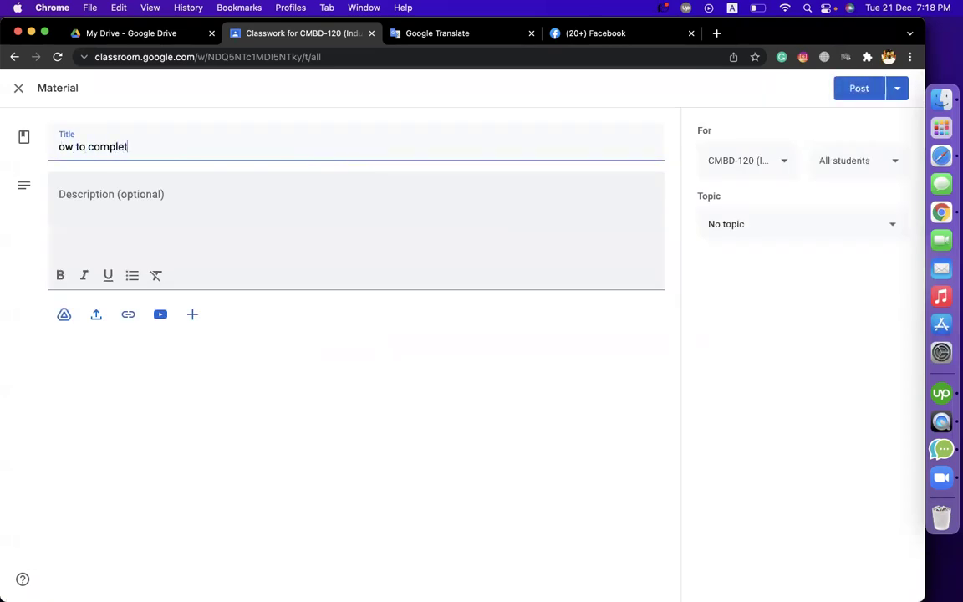
pyautogui.write('e social medua')
pyautogui.press('BackSpace')
pyautogui.press('BackSpace')
pyautogui.write('ia proj')
pyautogui.press('BackSpace')
pyautogui.write('filke')
pyautogui.press('BackSpace')
pyautogui.press('BackSpace')
pyautogui.write('es')
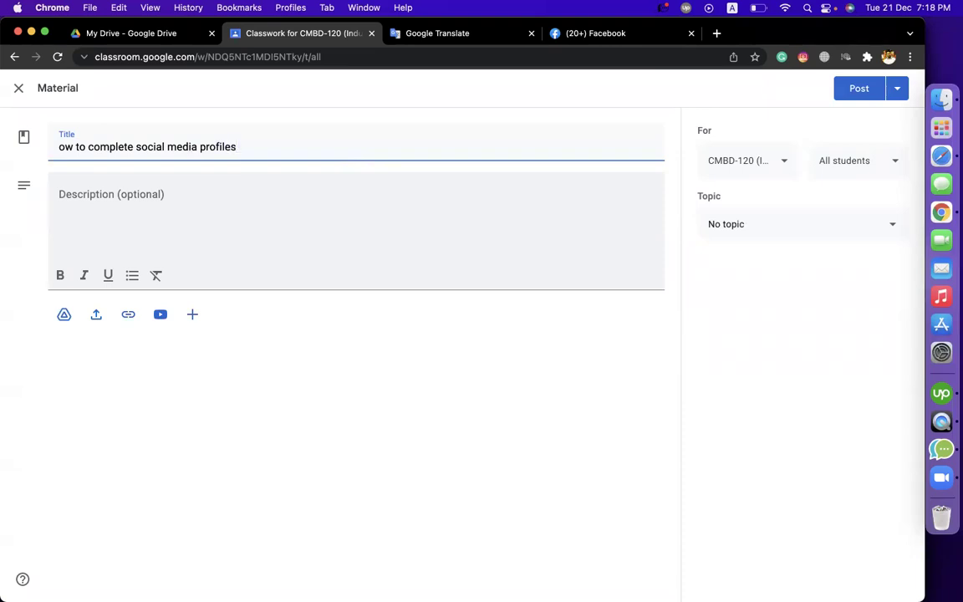
pyautogui.write(' - video')
# Attach the pasted YouTube video link, file it under Epi-02, and post the material
pyautogui.click(127, 316)
pyautogui.write('https://youtu.be/imR0lHfsI0M')
pyautogui.press('Return')
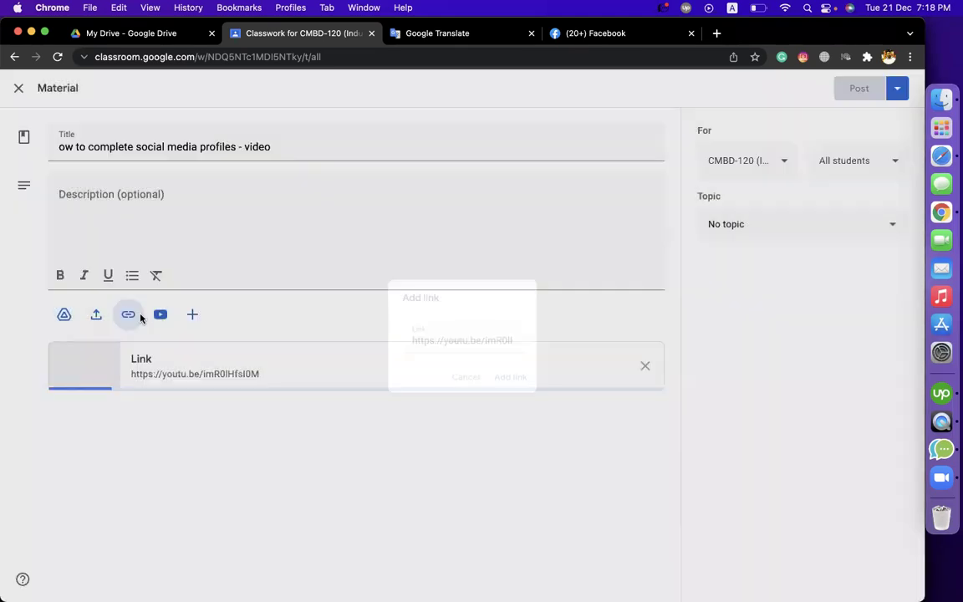
pyautogui.click(793, 233)
pyautogui.click(793, 331)
pyautogui.click(859, 89)
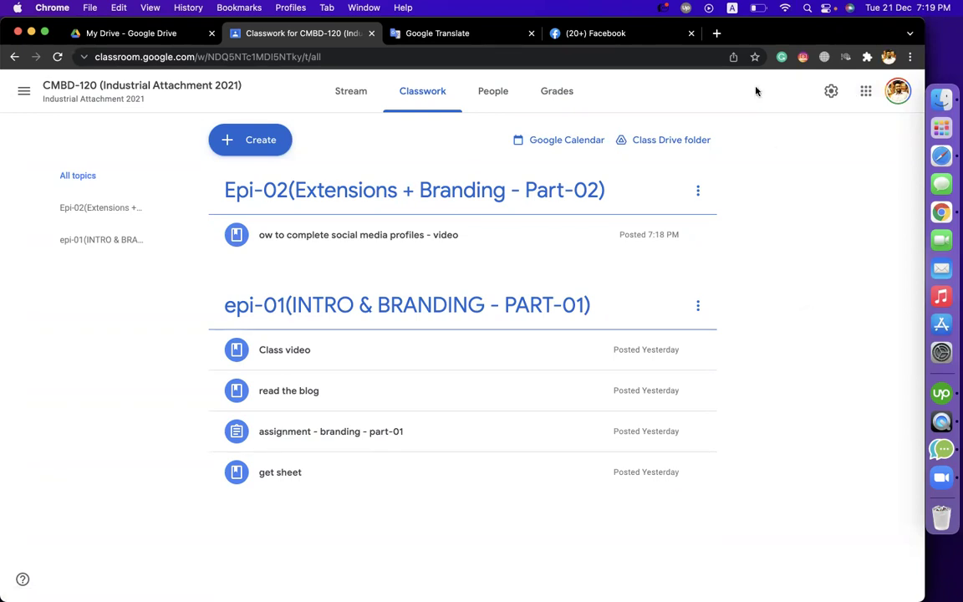
# Search Google in a new tab for the course owner's name
pyautogui.click(716, 33)
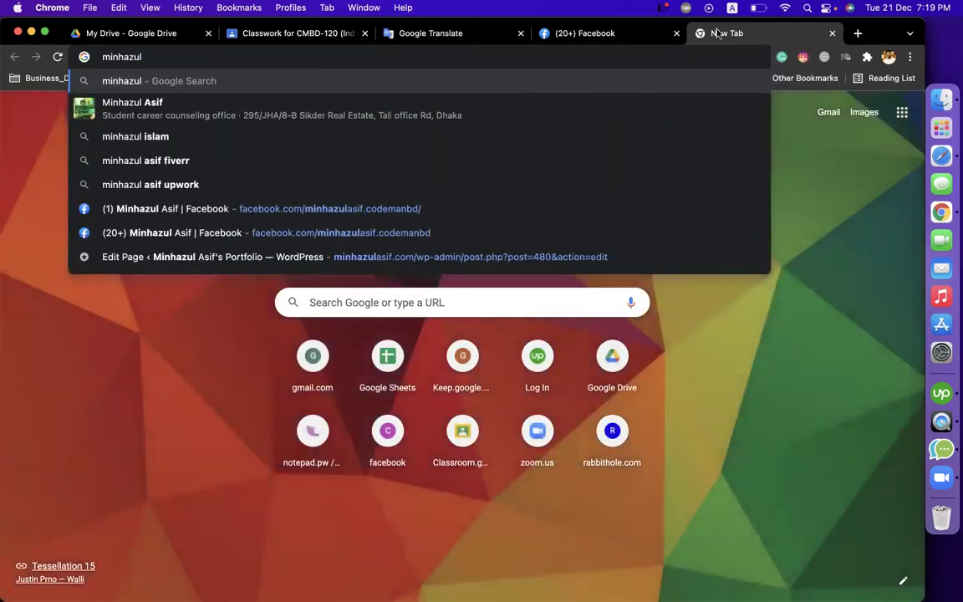
pyautogui.press('Return')
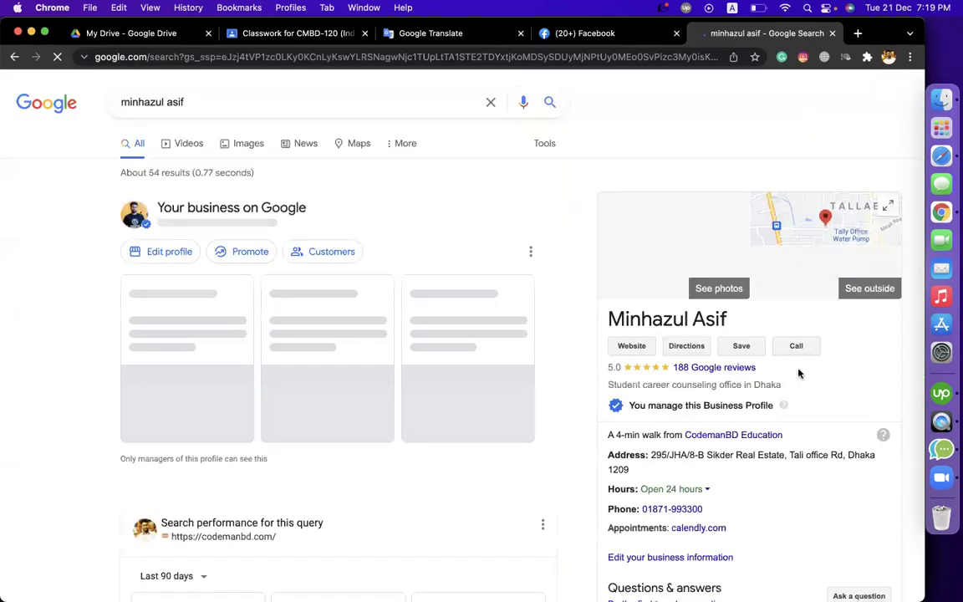